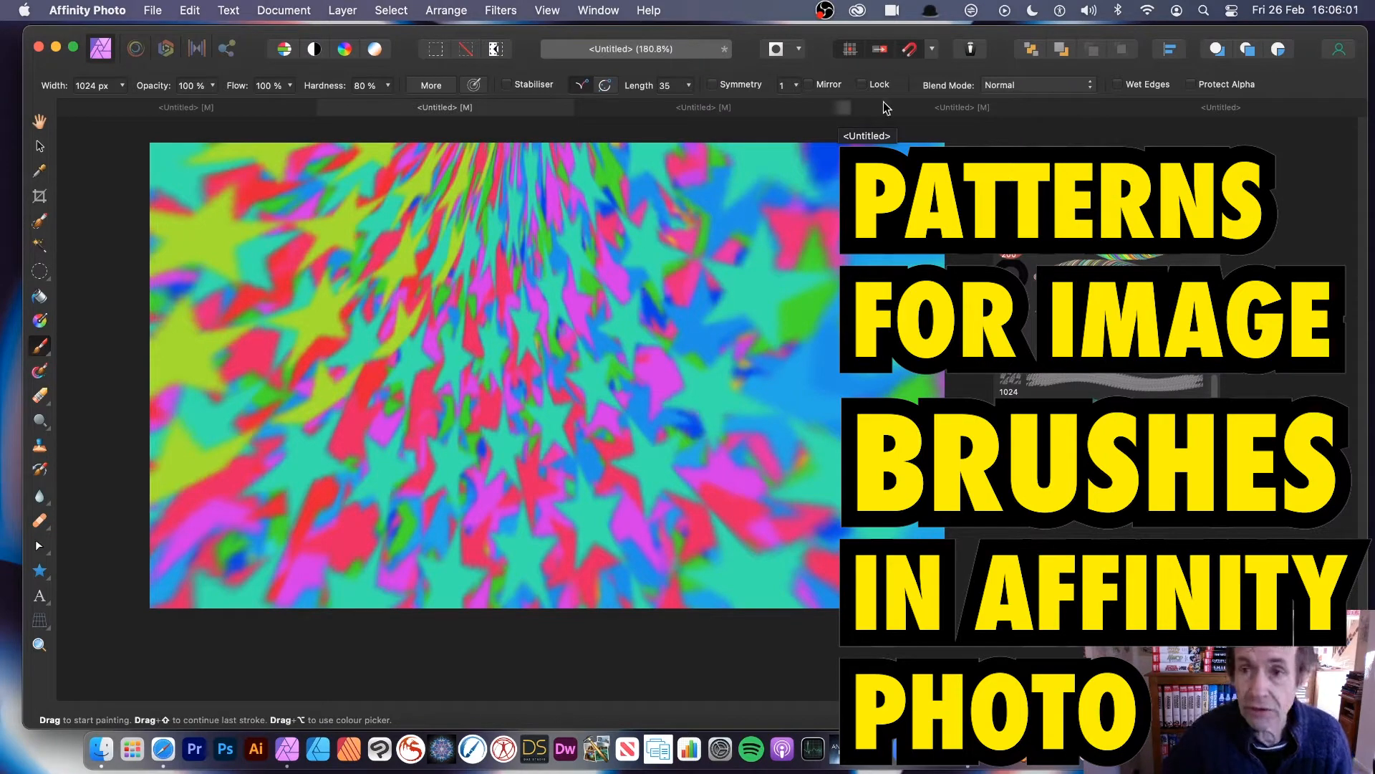
- Switch to the blank 800 × 600 px document and draw a five-pointed star in the lower-right part of the canvas
left_click(1005, 111)
left_click(1209, 109)
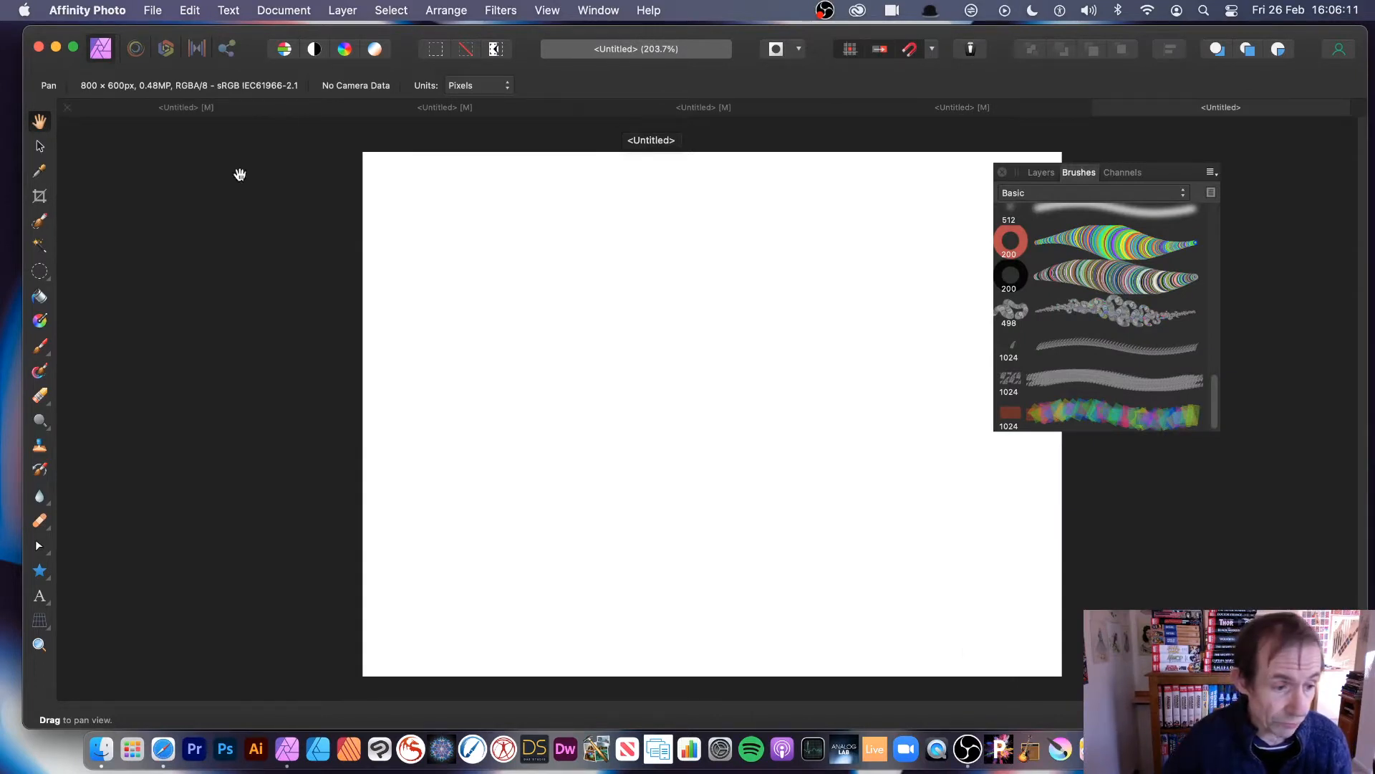
left_click(43, 576)
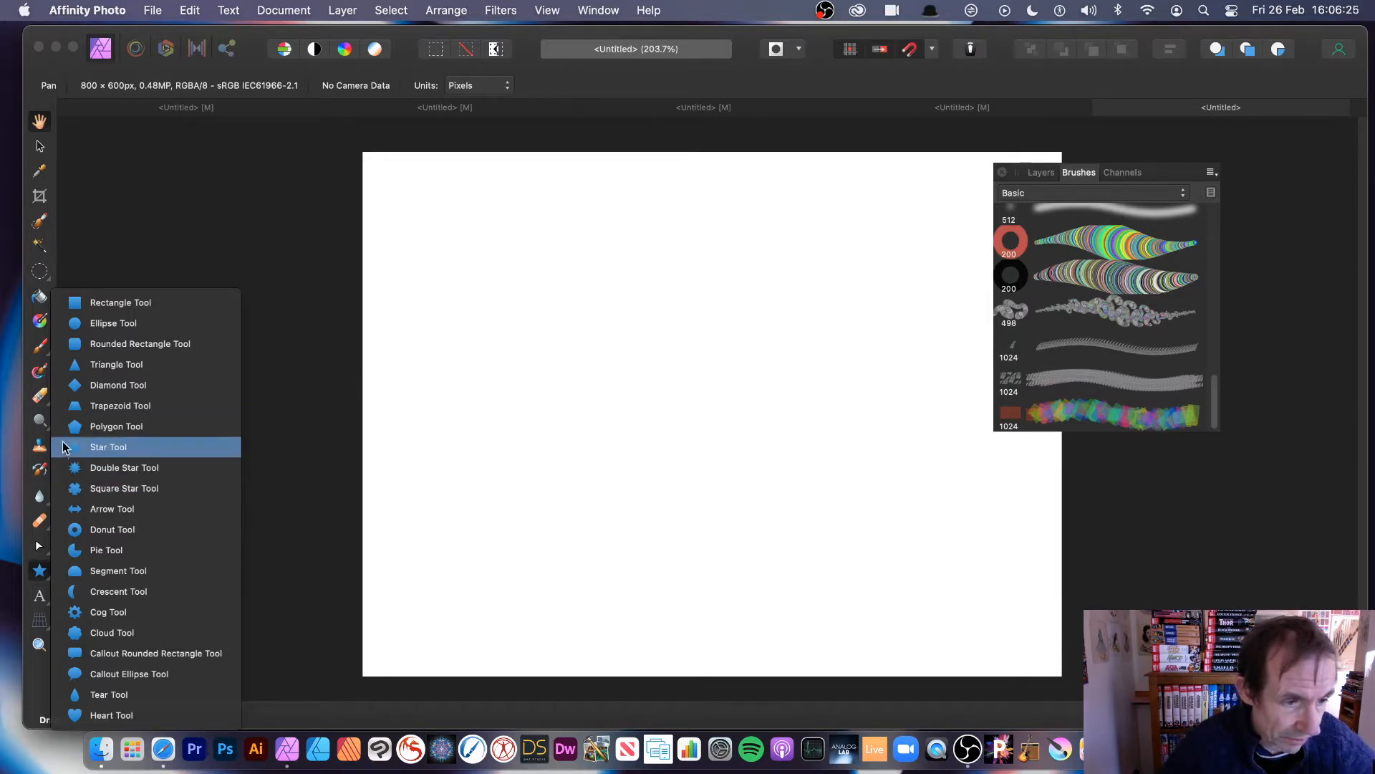
left_click(111, 448)
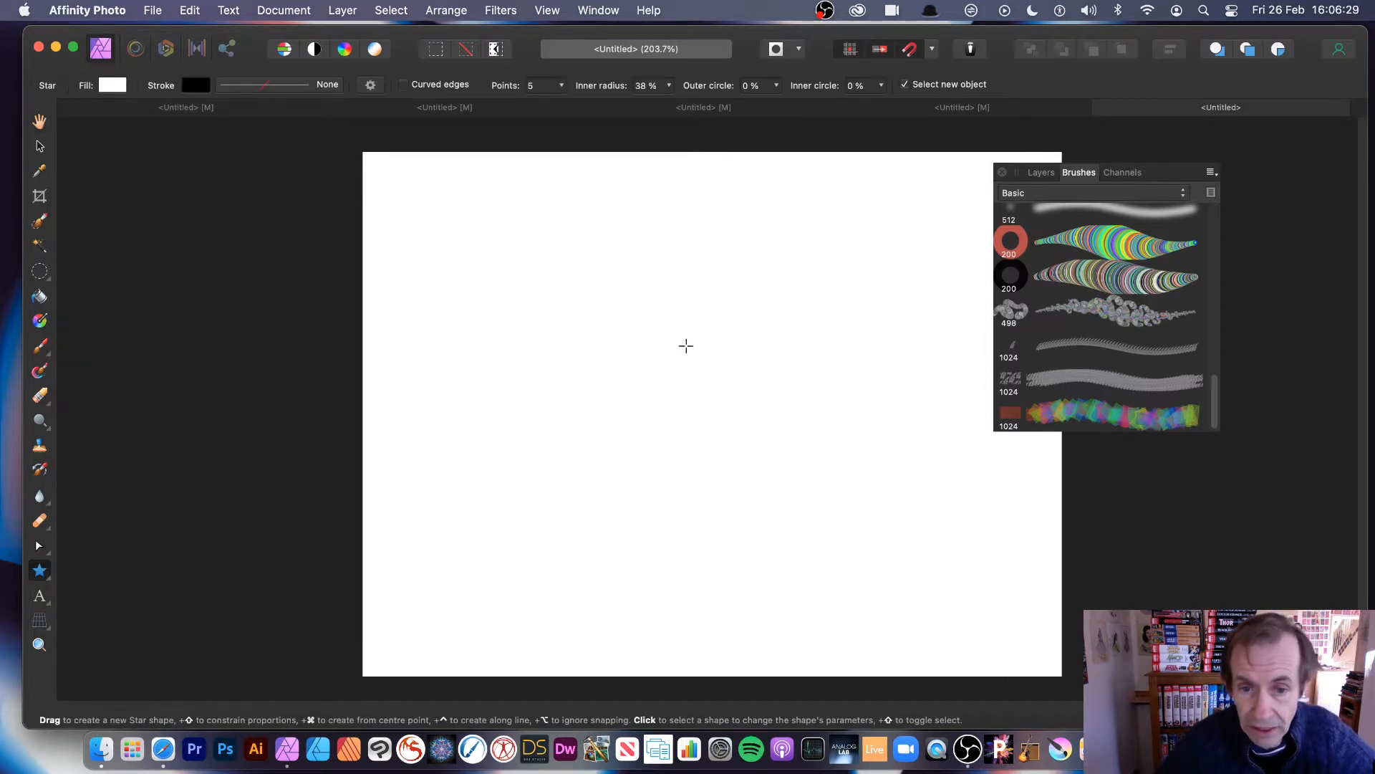
left_click_drag(691, 357, 909, 571)
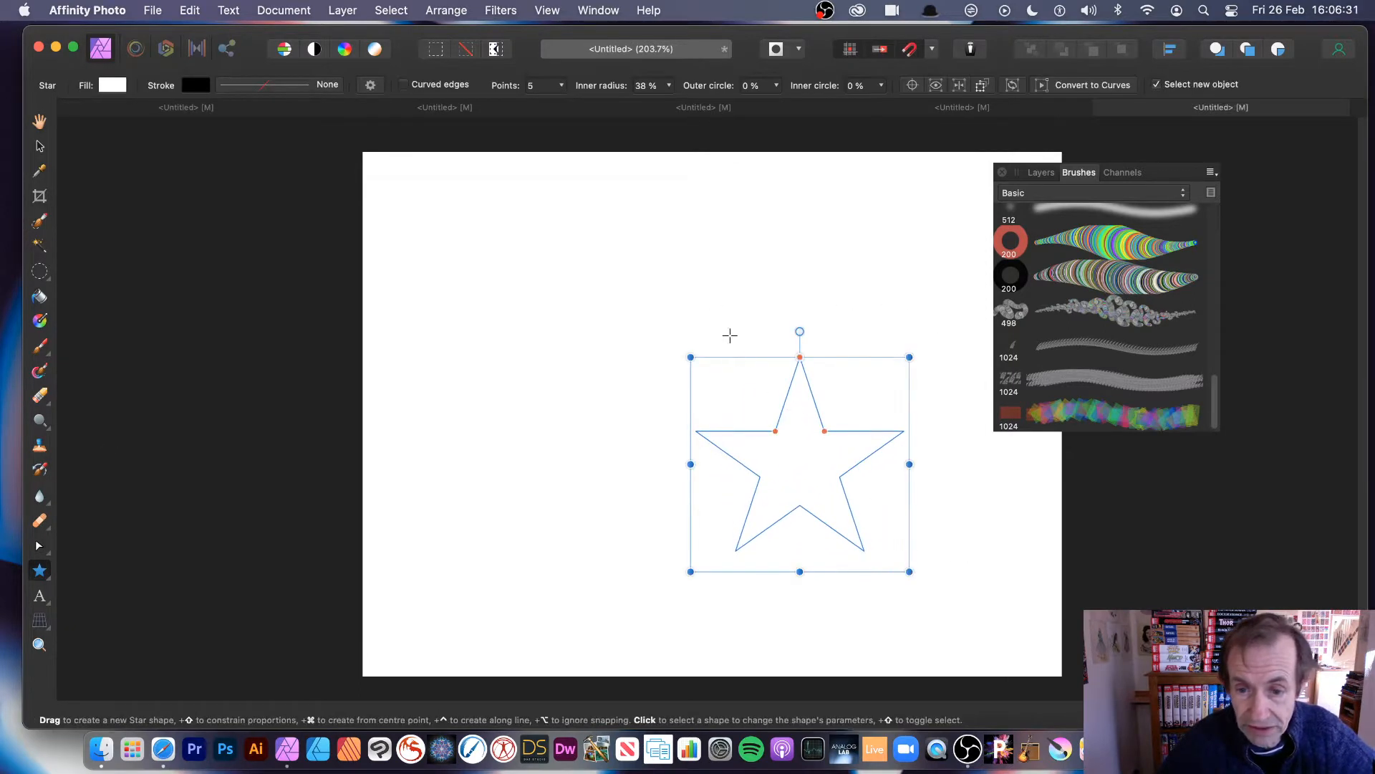
- Fill the star with red (H 0, S 84, L 49) and move it to near the centre of the canvas
left_click(111, 86)
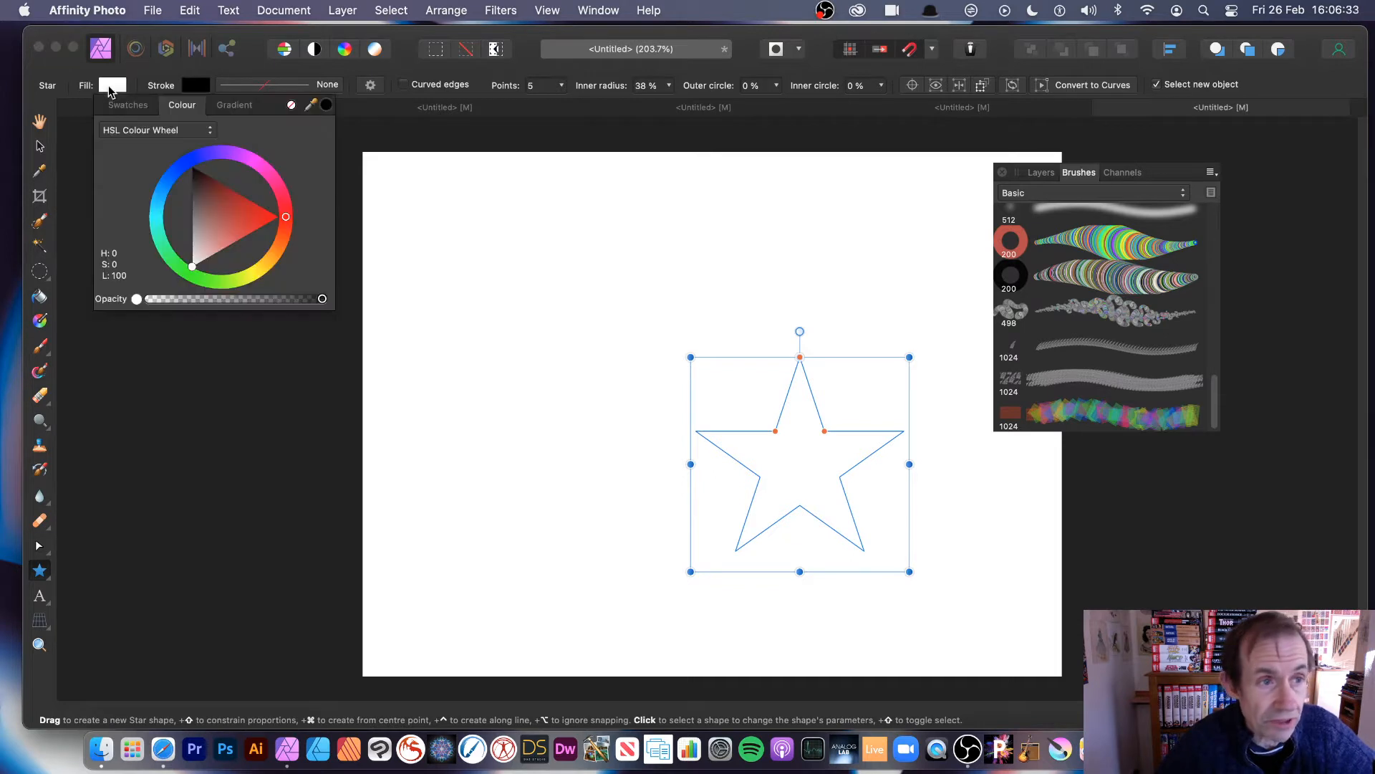
left_click_drag(237, 213, 263, 215)
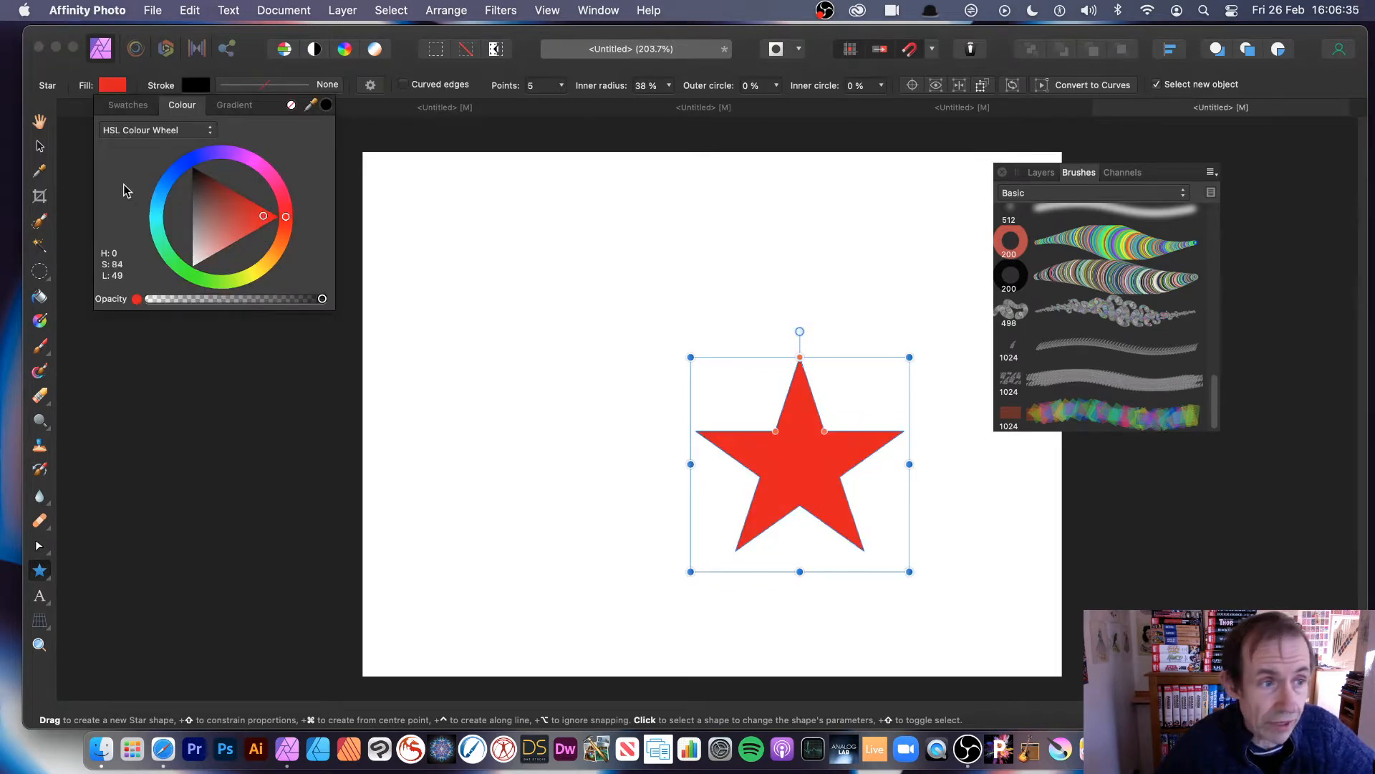
left_click(39, 148)
left_click_drag(806, 437, 695, 358)
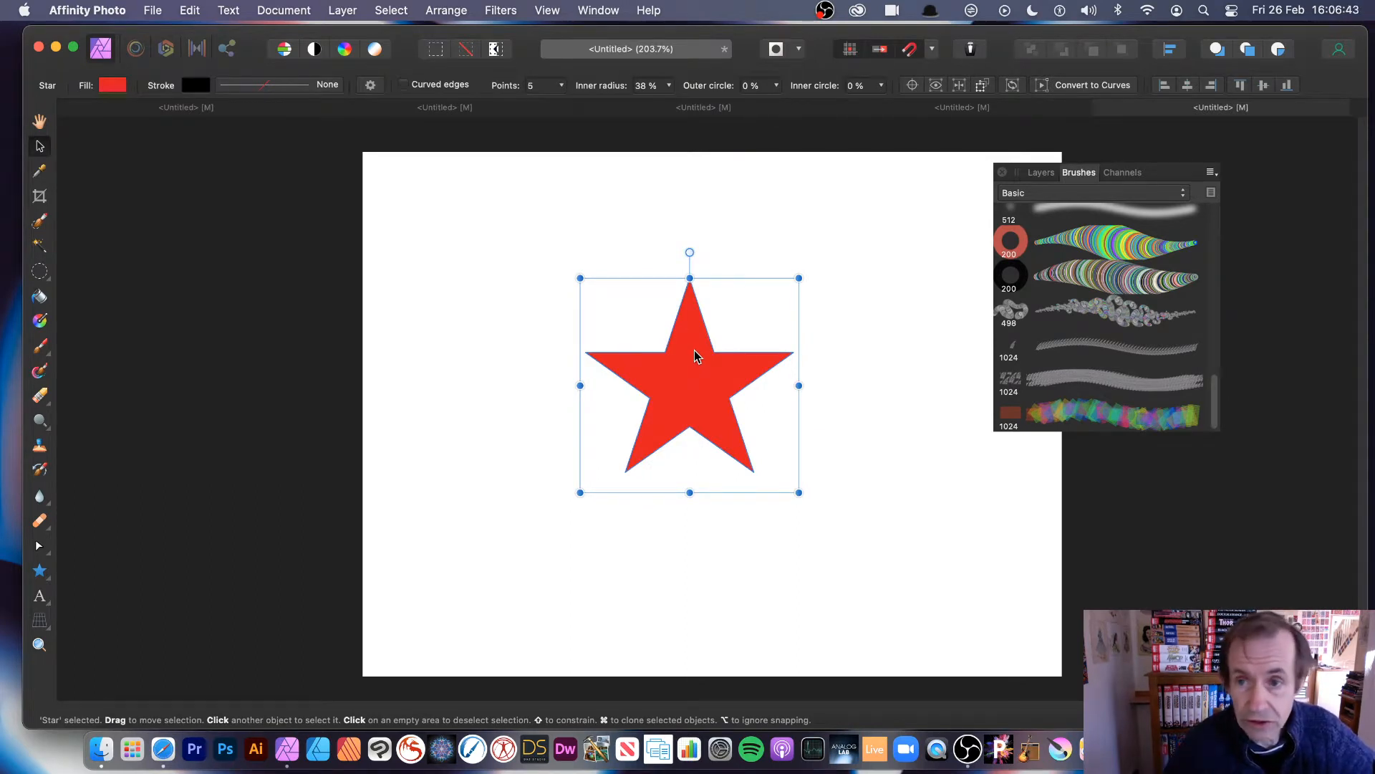
left_click(1041, 172)
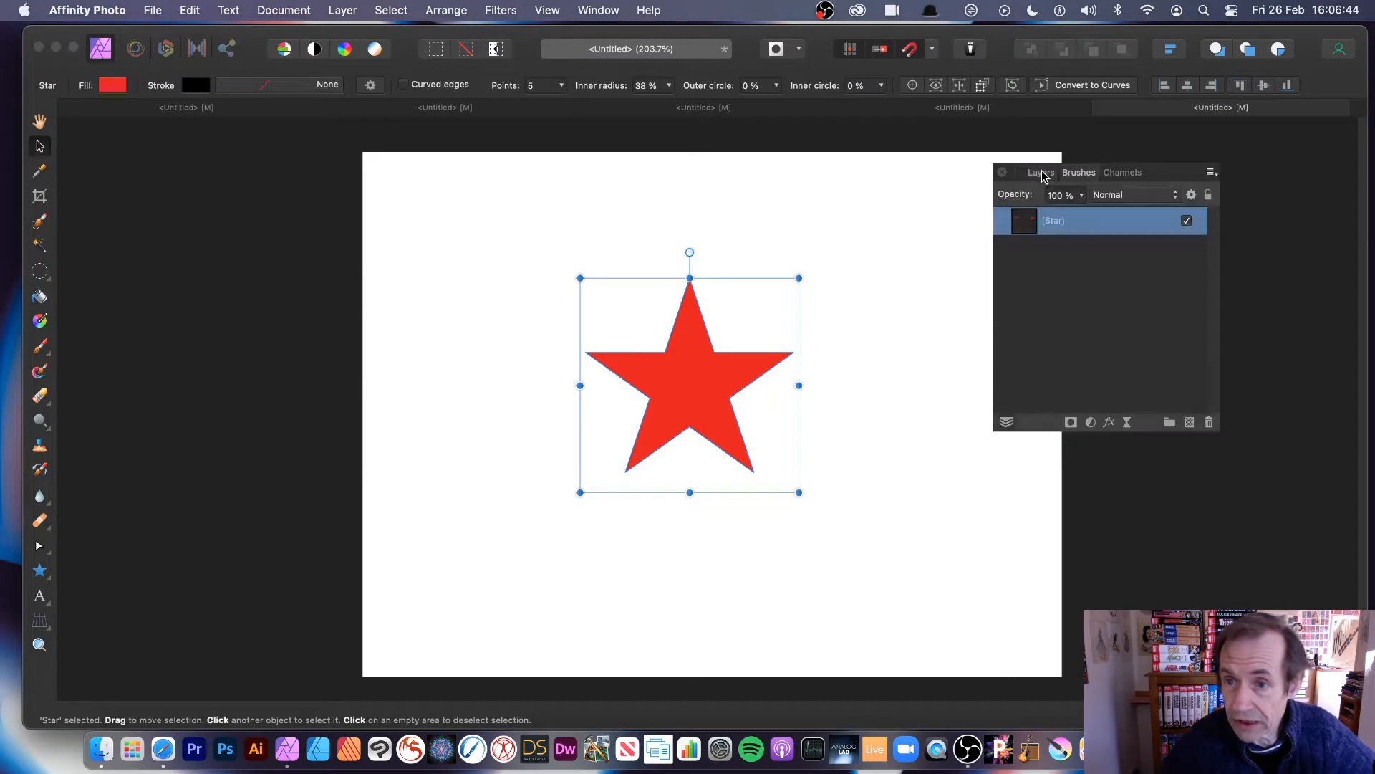
left_click(595, 10)
mouse_move(547, 10)
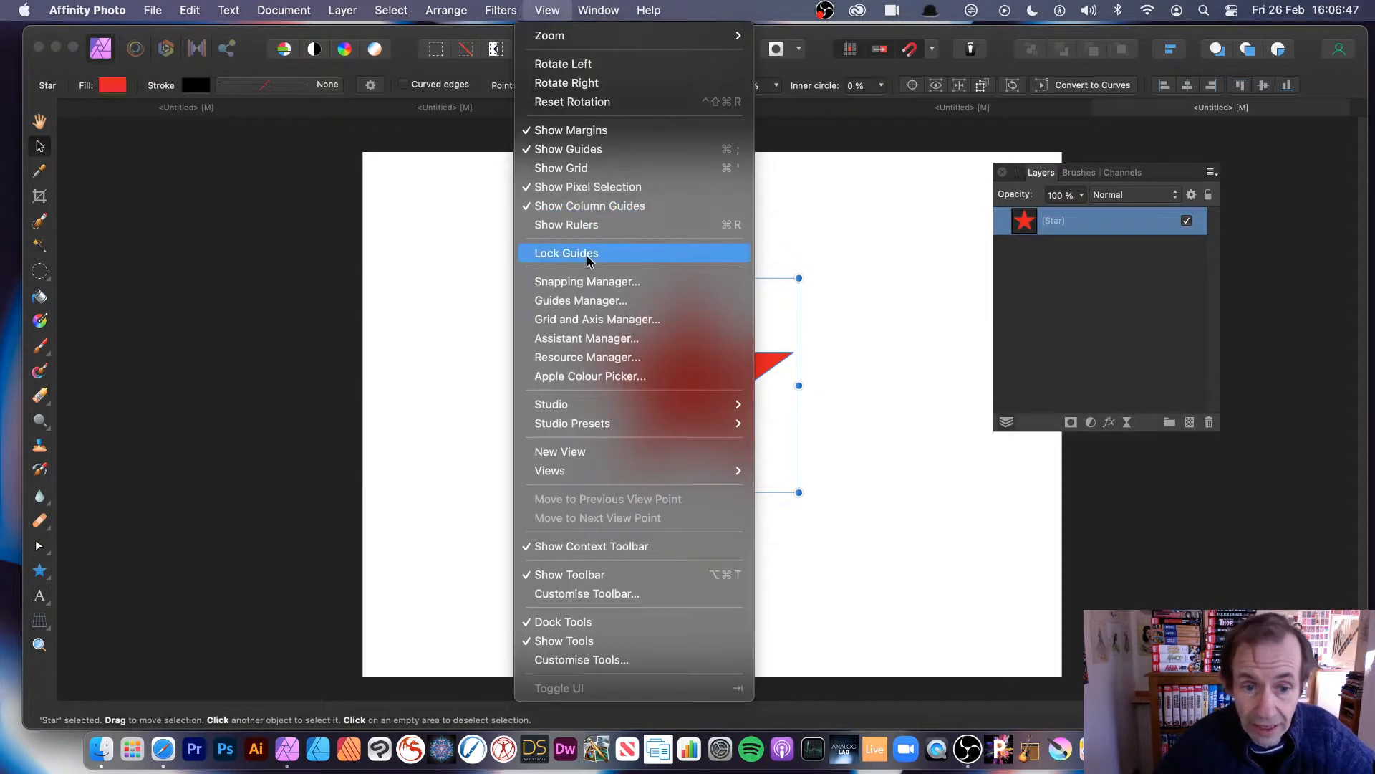
mouse_move(570, 405)
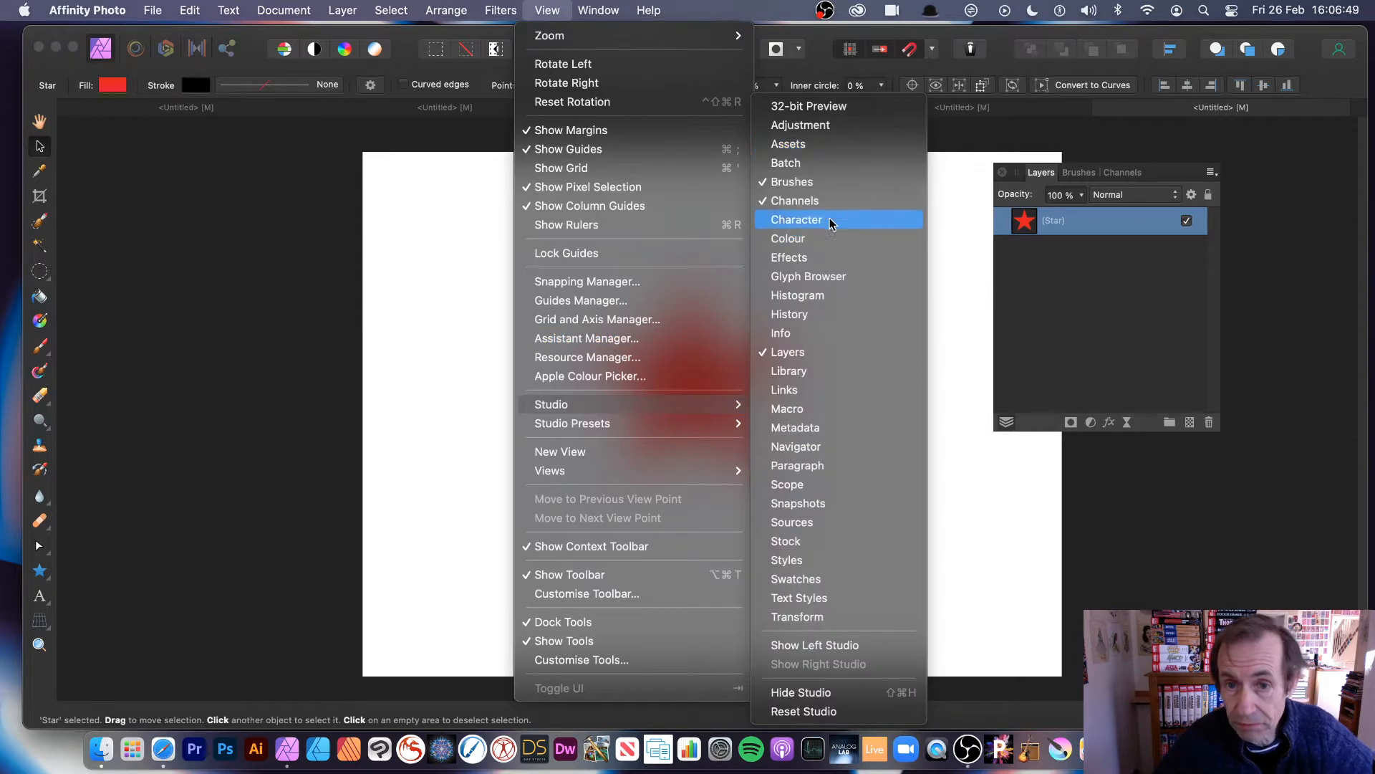
left_click(1144, 266)
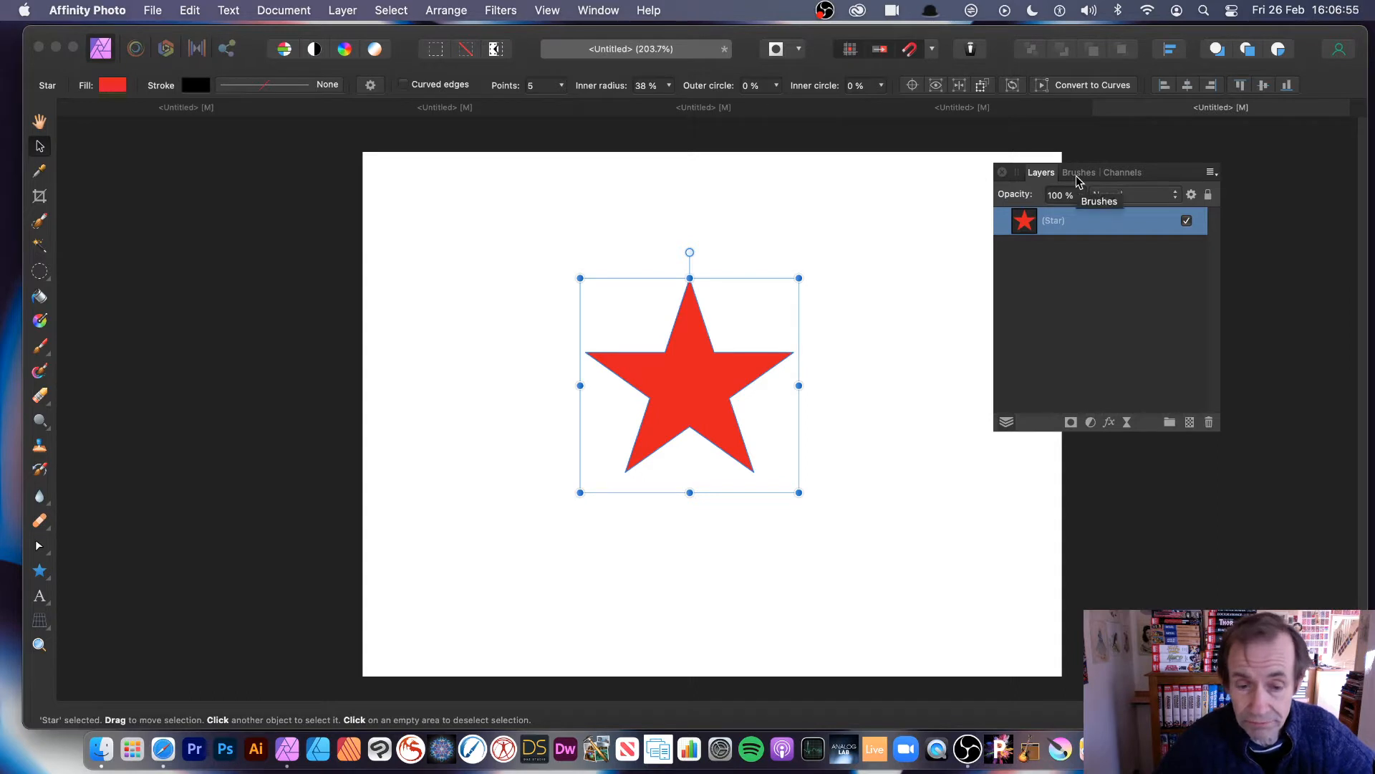
- Rasterise the red star layer and create a new pattern layer from it
left_click(333, 12)
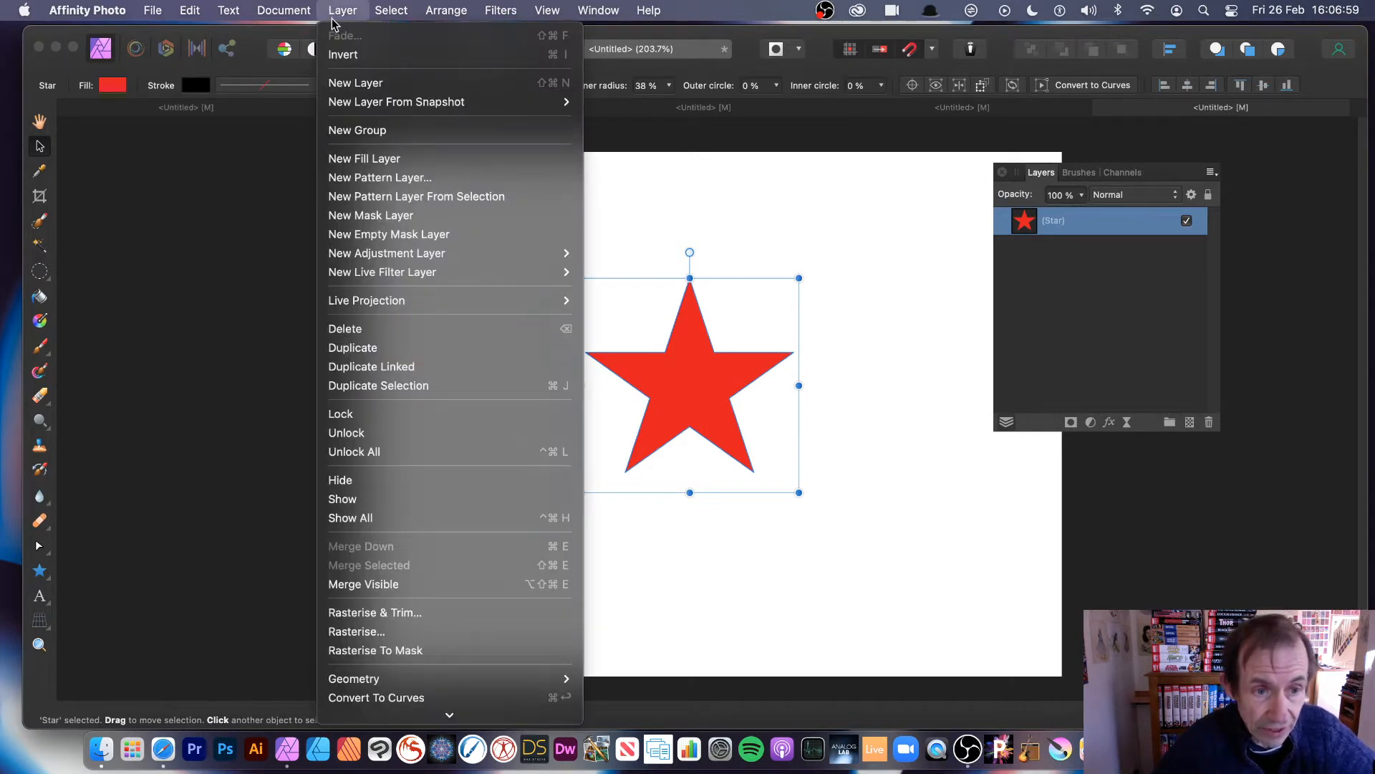
left_click(342, 634)
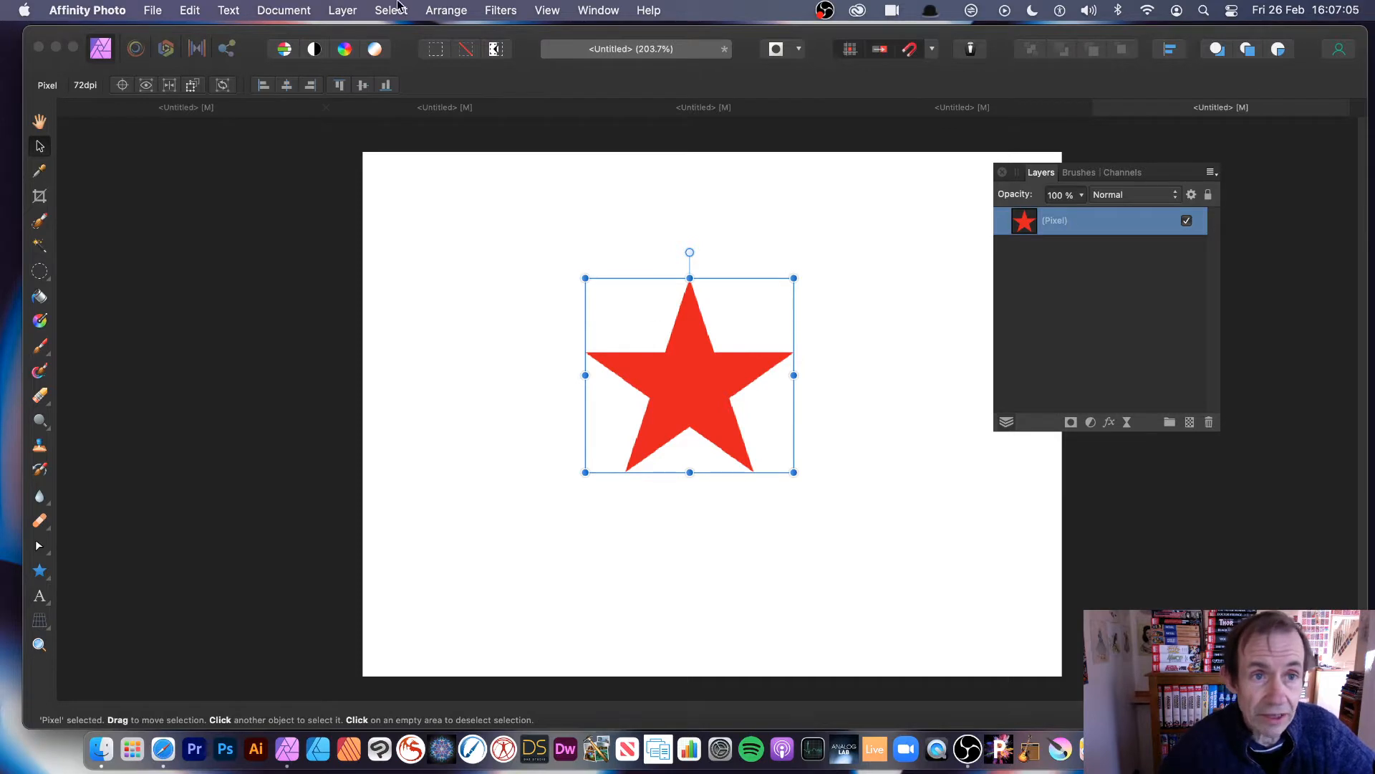
left_click(342, 10)
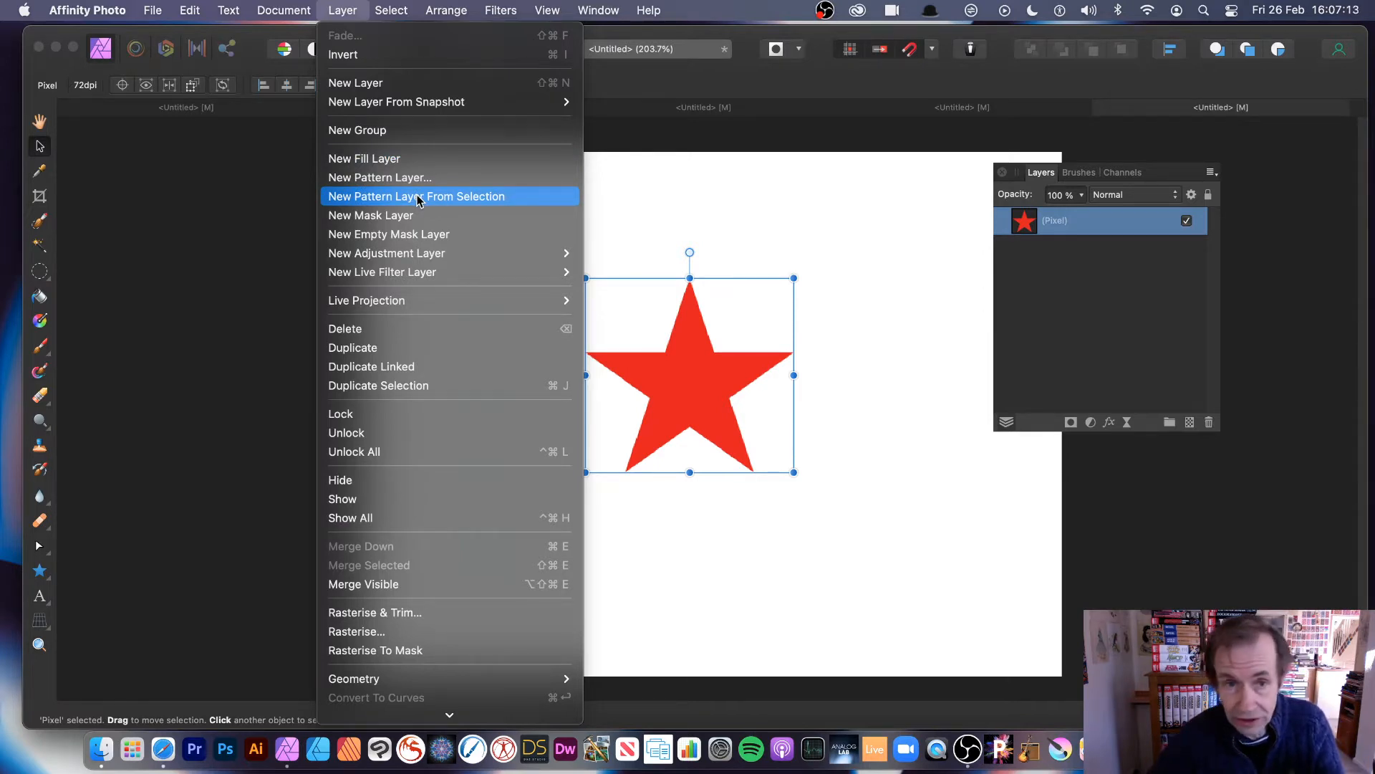
mouse_move(391, 10)
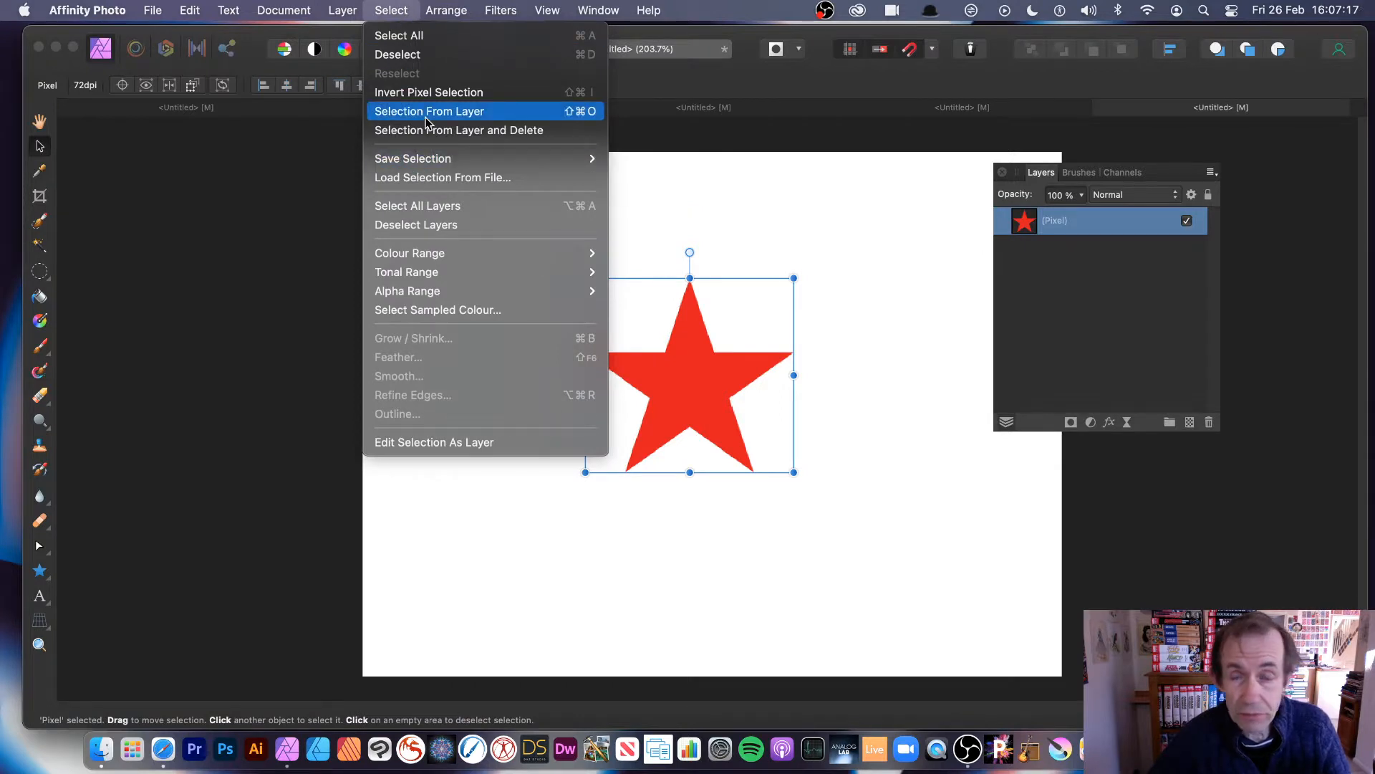
mouse_move(347, 11)
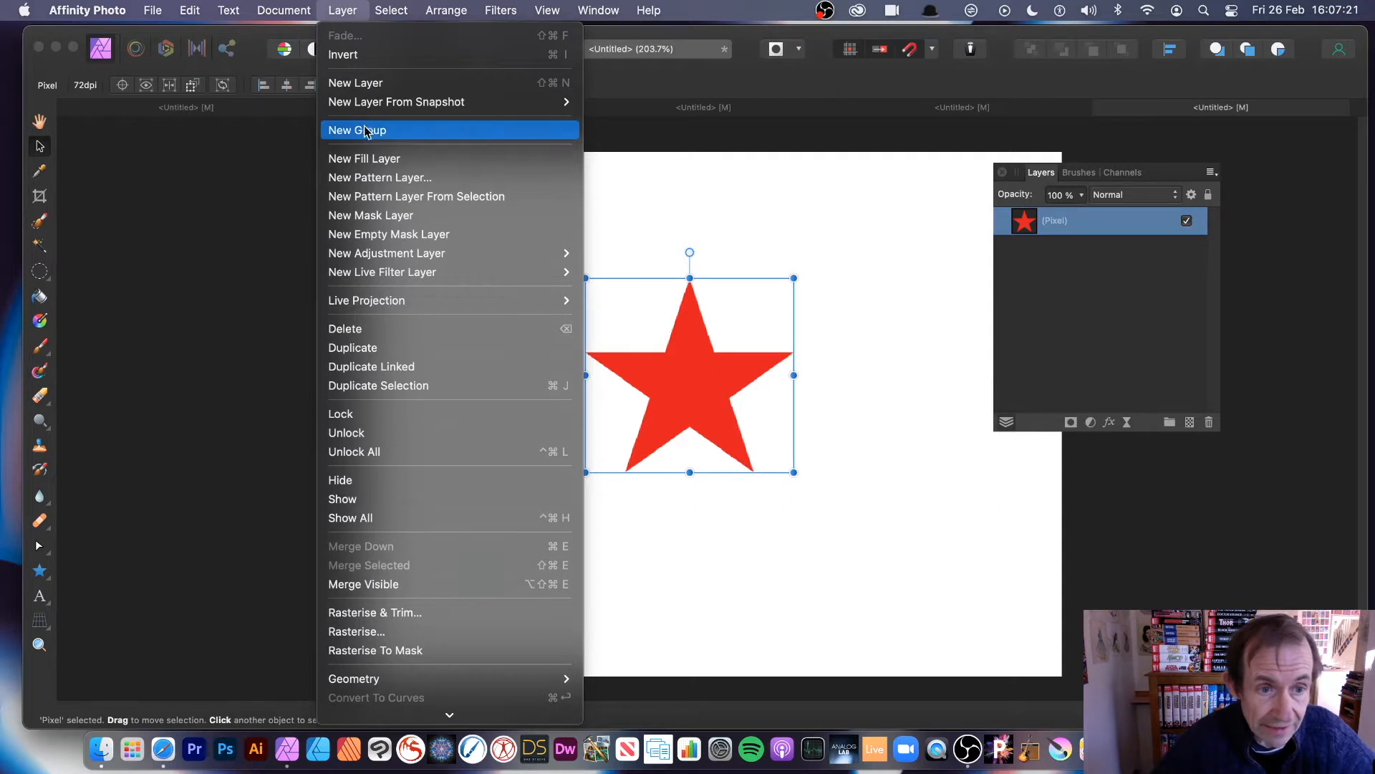
left_click(380, 197)
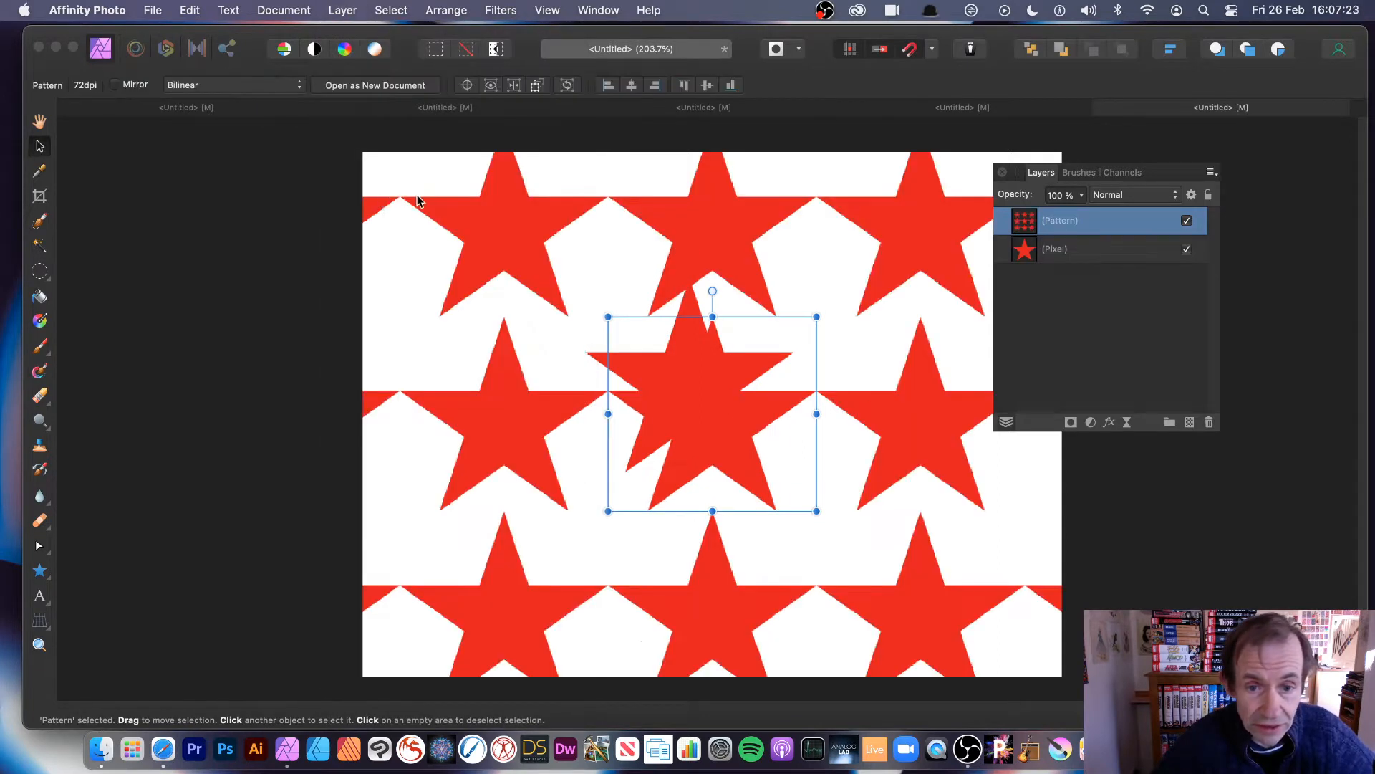
- Hide the original star pixel layer and scale the pattern tile down into a dense grid of tiny stars
left_click(1187, 250)
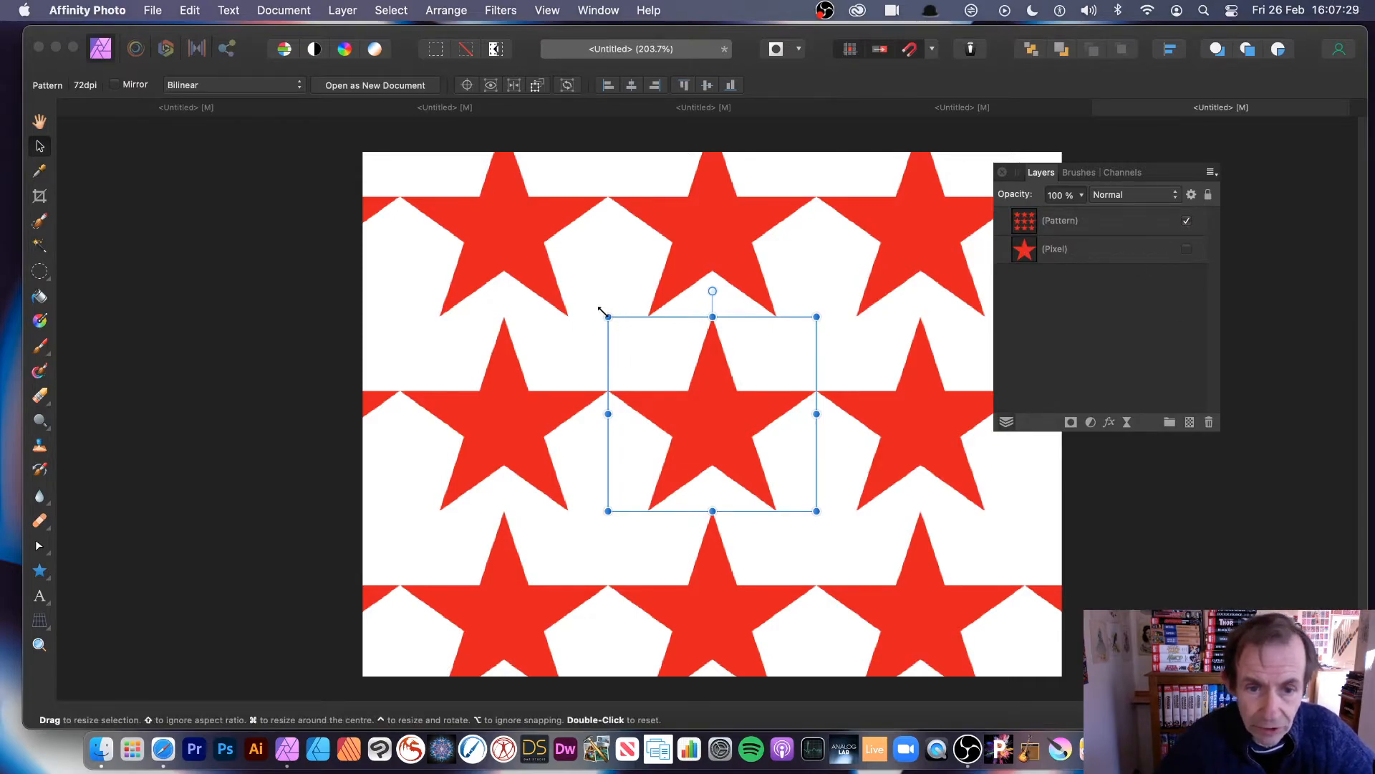
left_click_drag(608, 317, 795, 479)
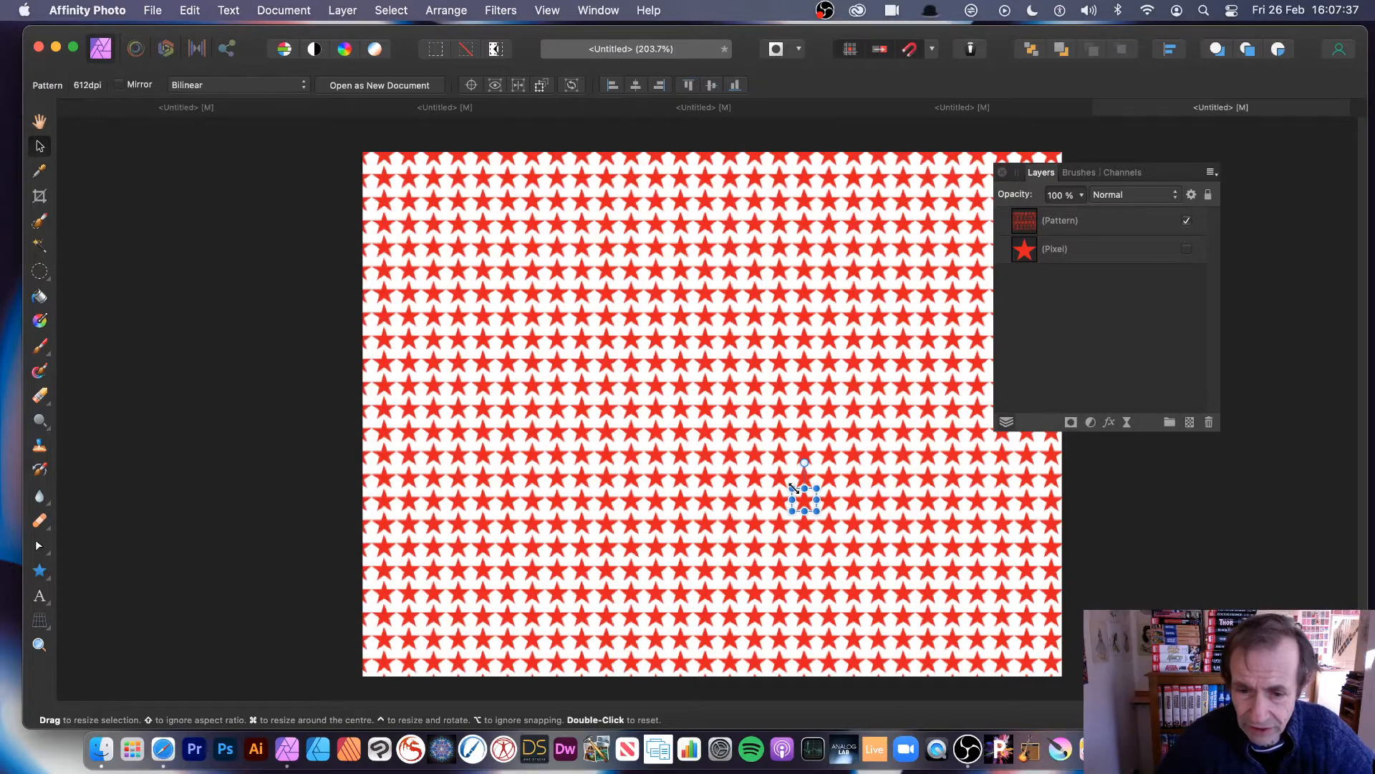
left_click_drag(792, 487, 797, 493)
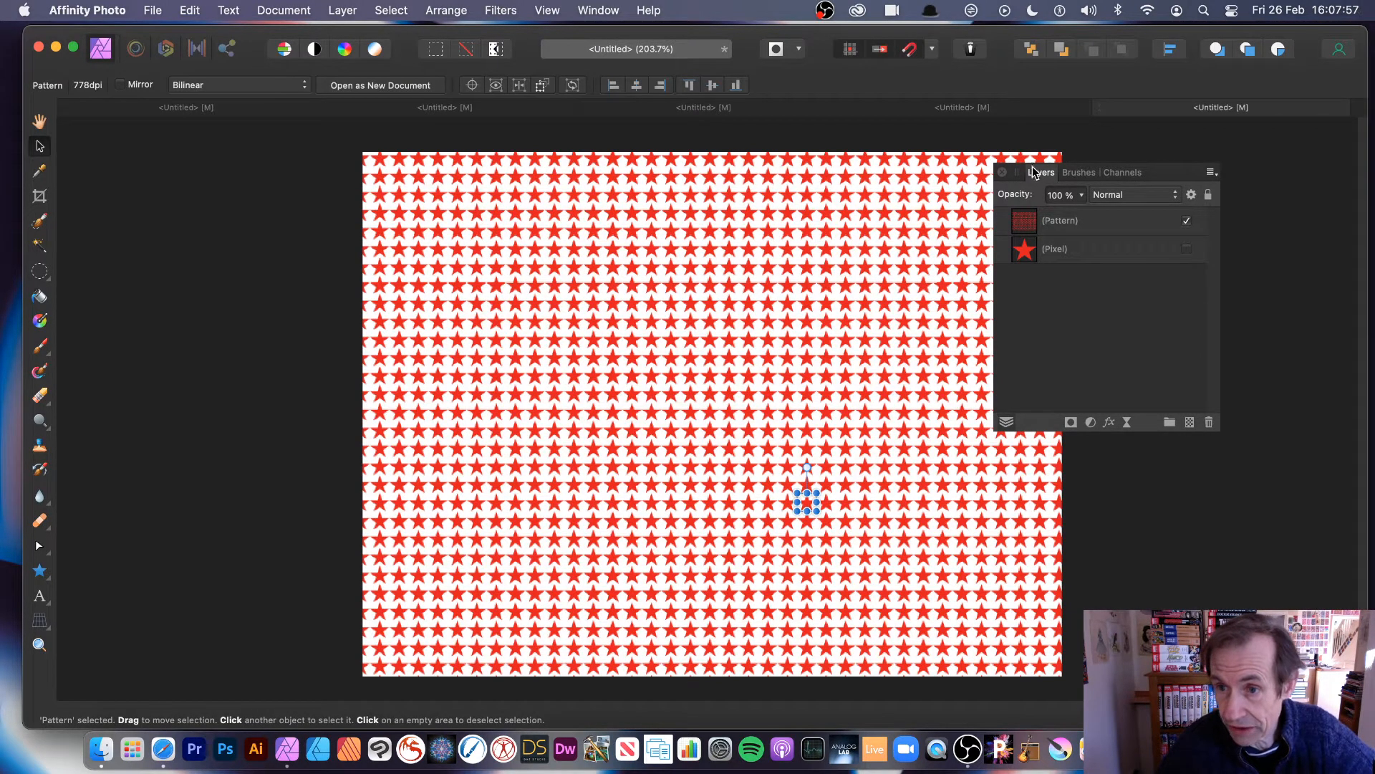
- Try to create a new brush from the selection in the Basic category using the unrasterised star pattern layer
left_click(1076, 175)
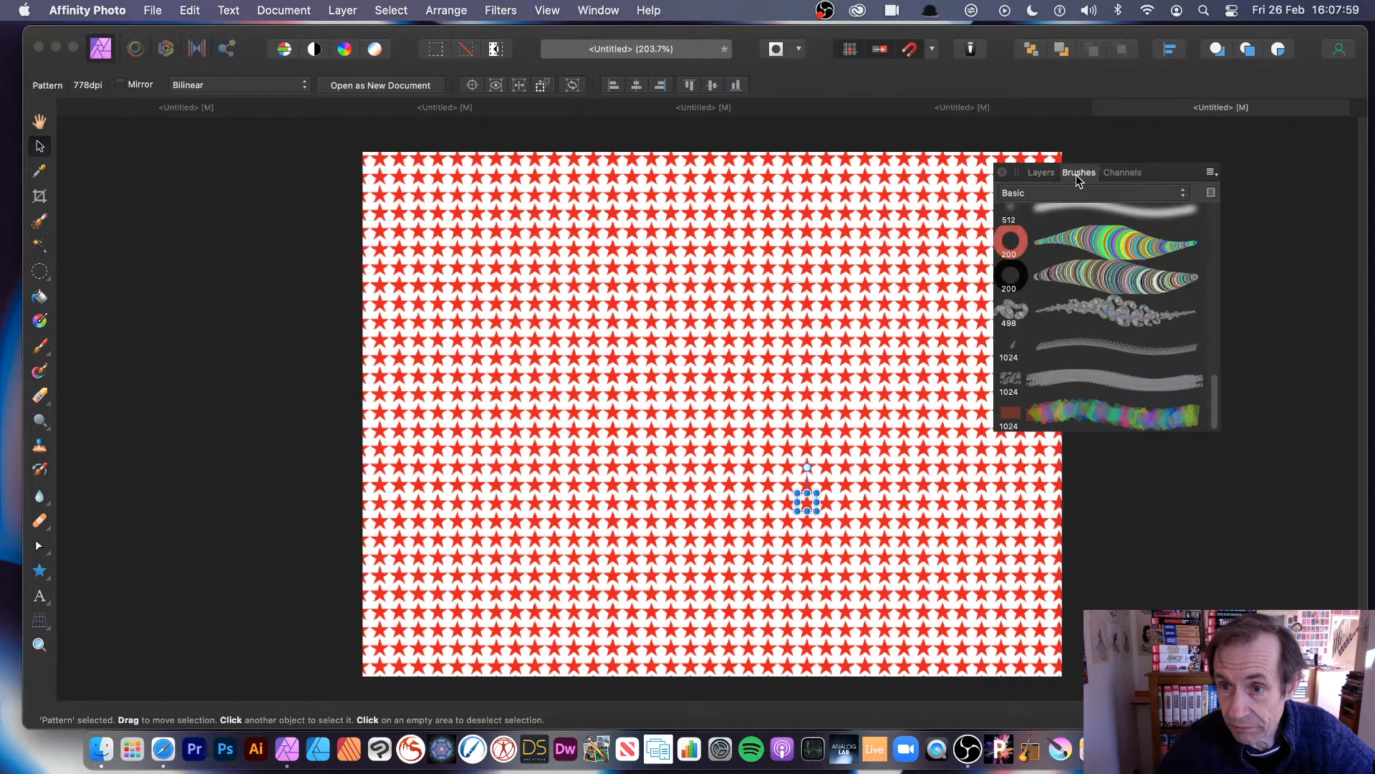
left_click(1211, 172)
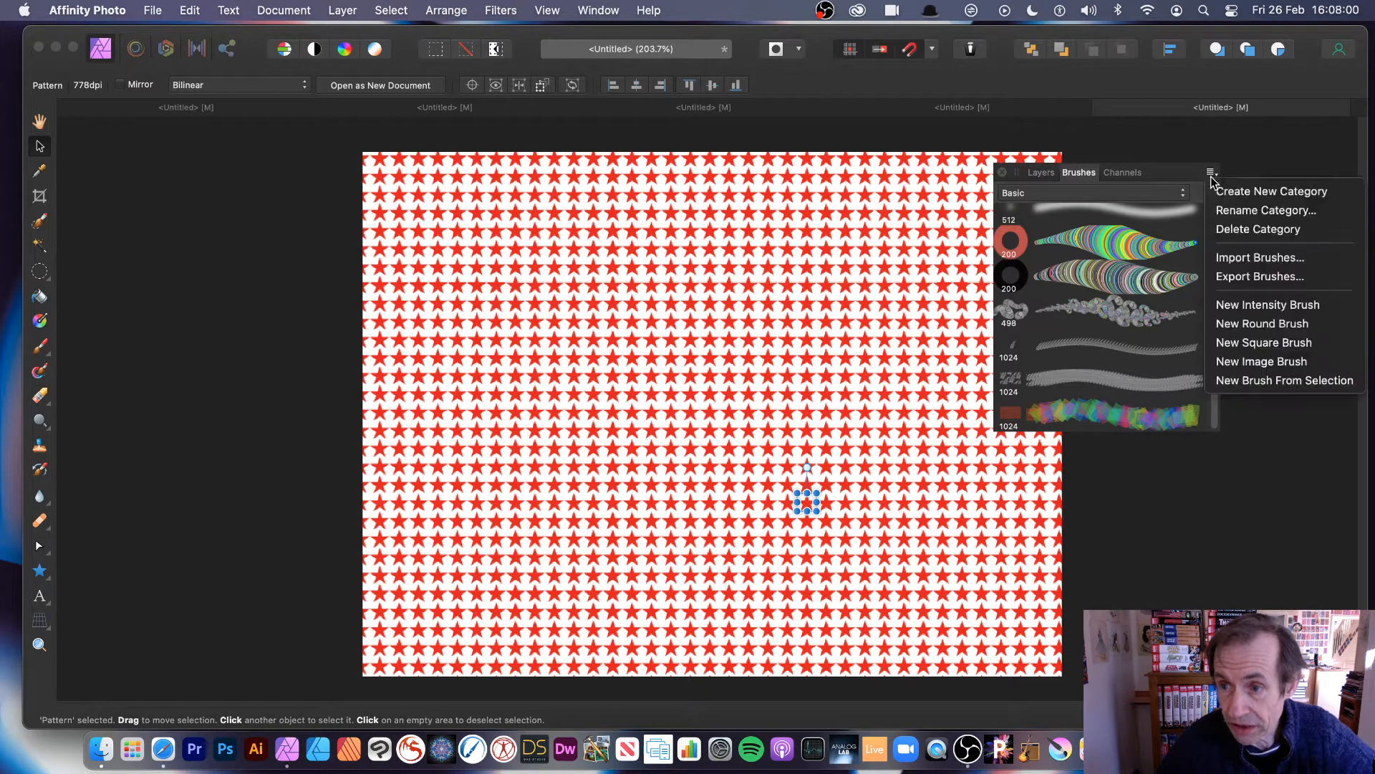
left_click(1262, 383)
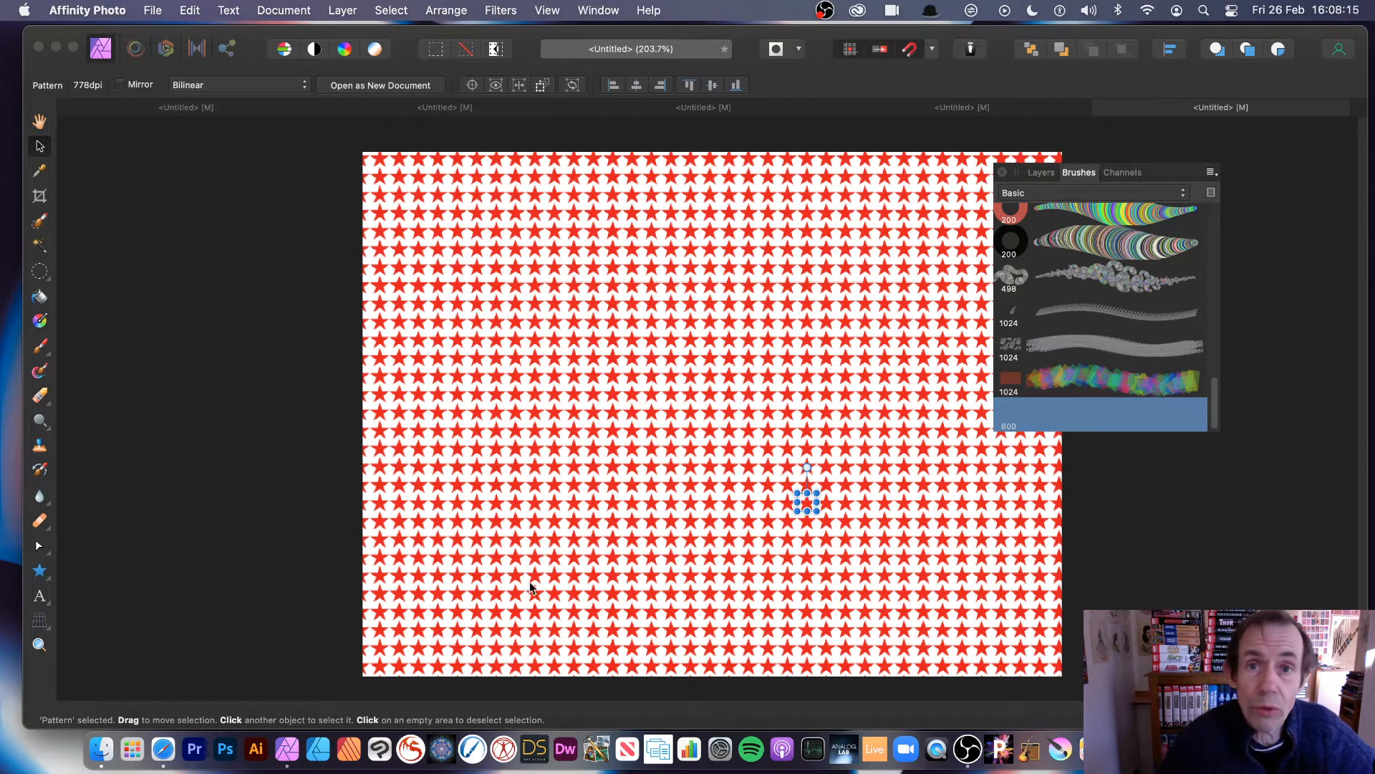
- Rasterise and trim the star pattern layer into a pixel layer
left_click(342, 10)
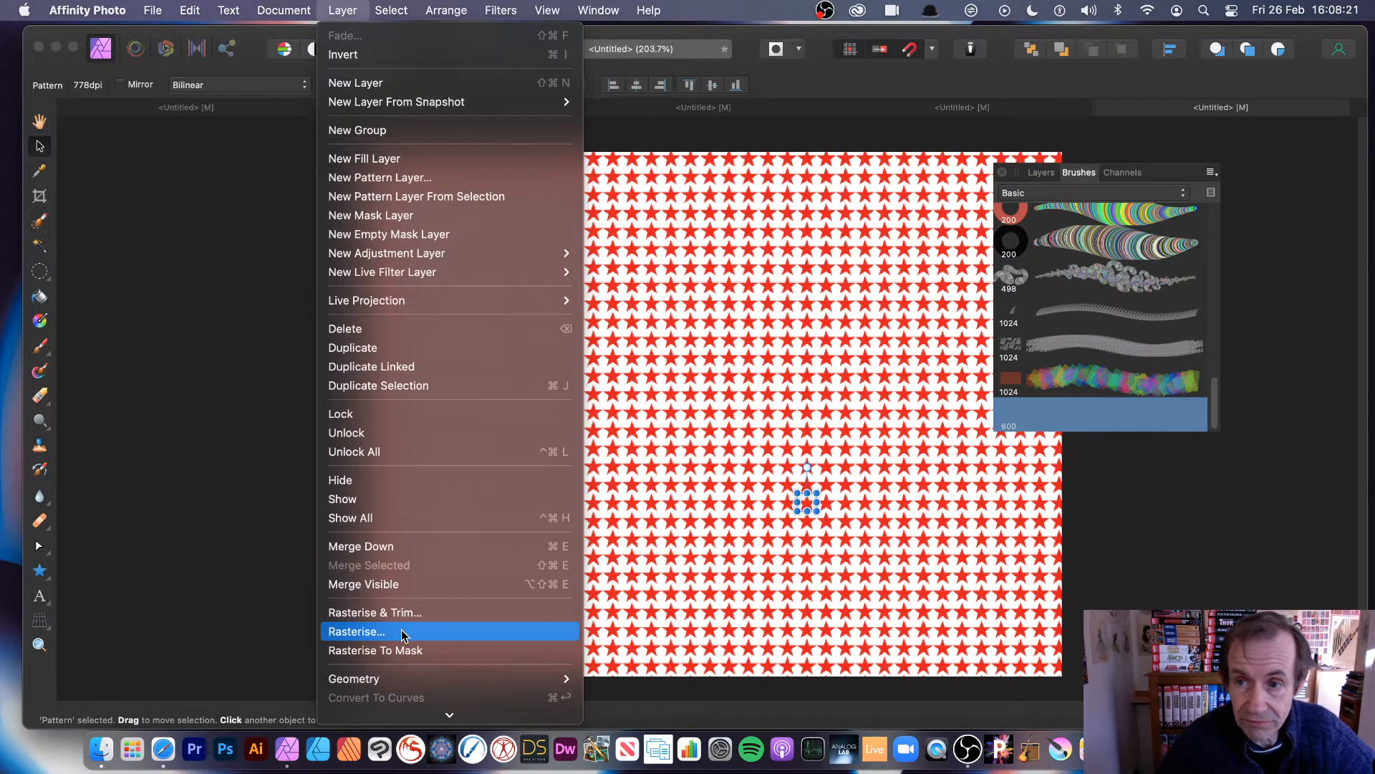
left_click(1039, 174)
left_click(1040, 174)
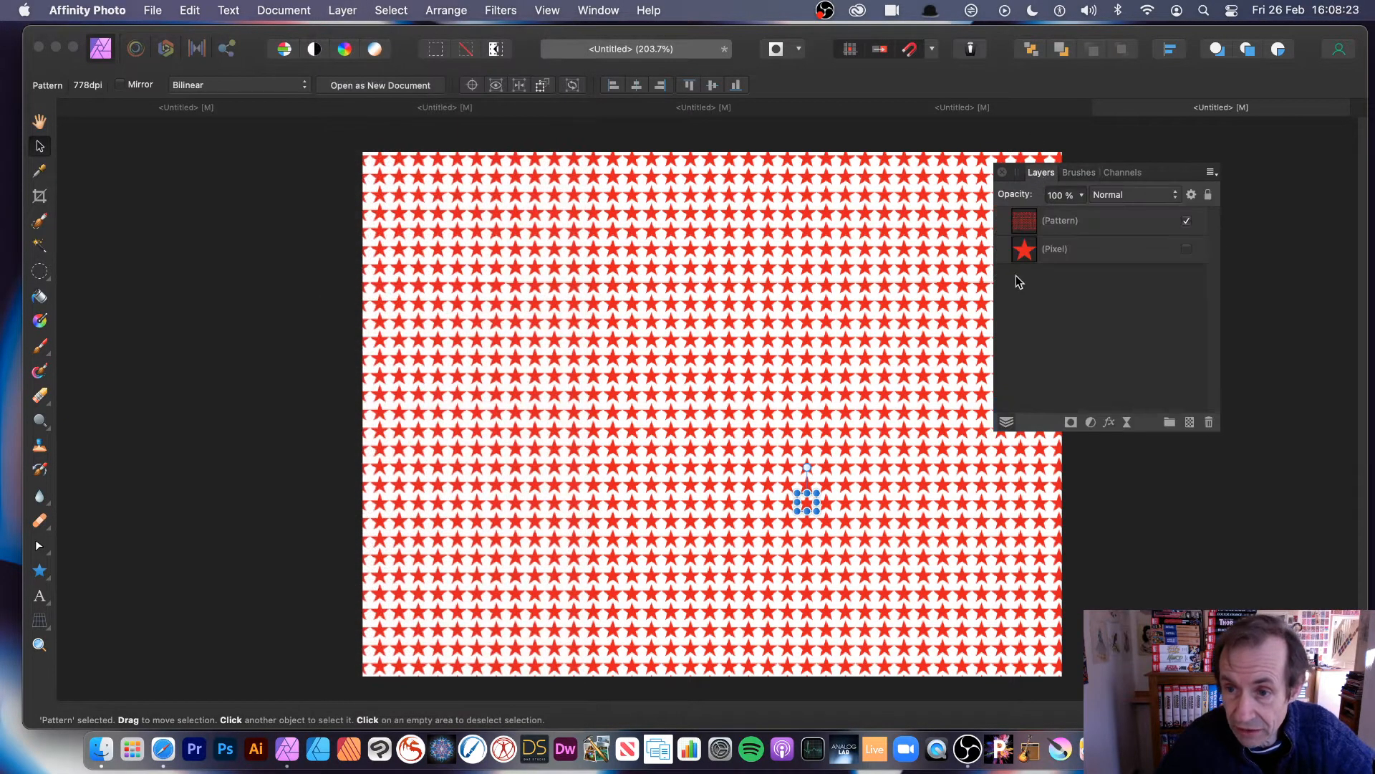
double_click(1075, 224)
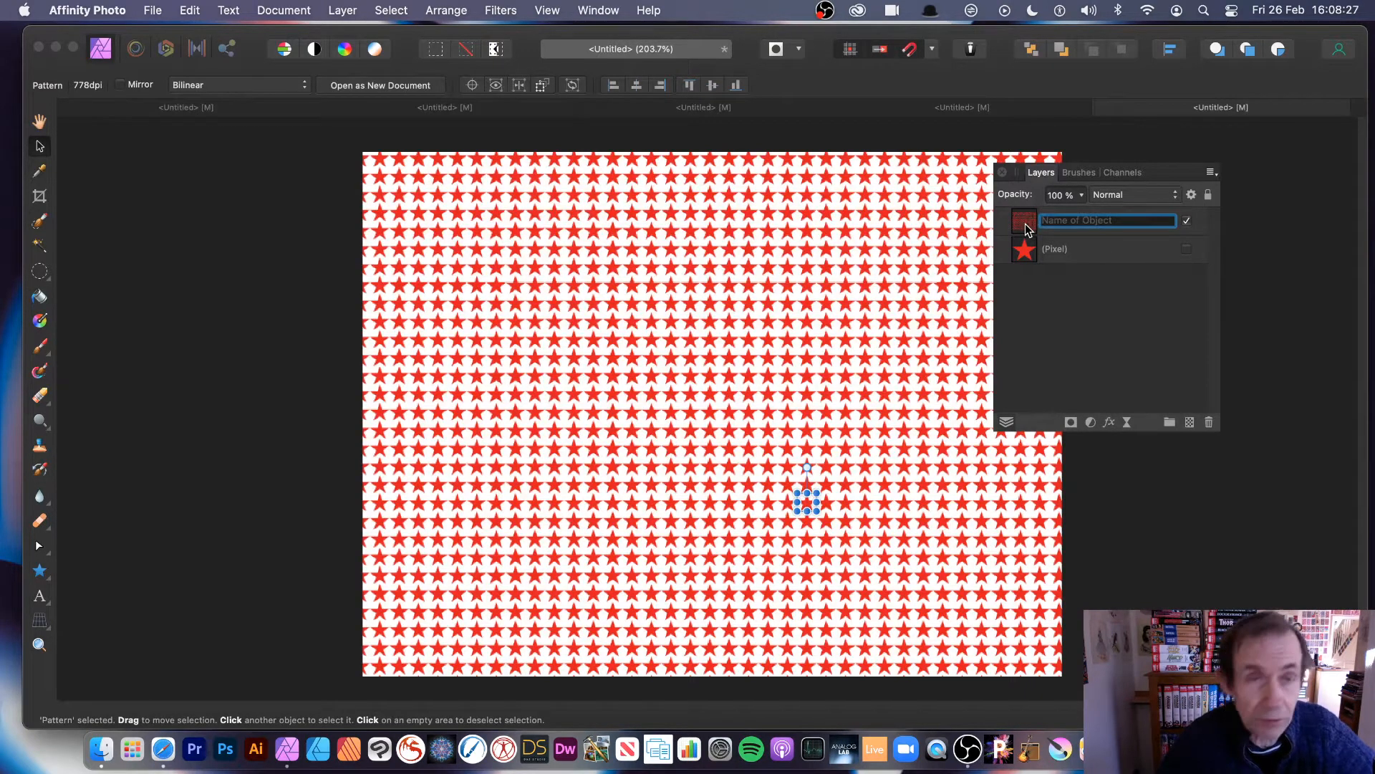
left_click(1039, 316)
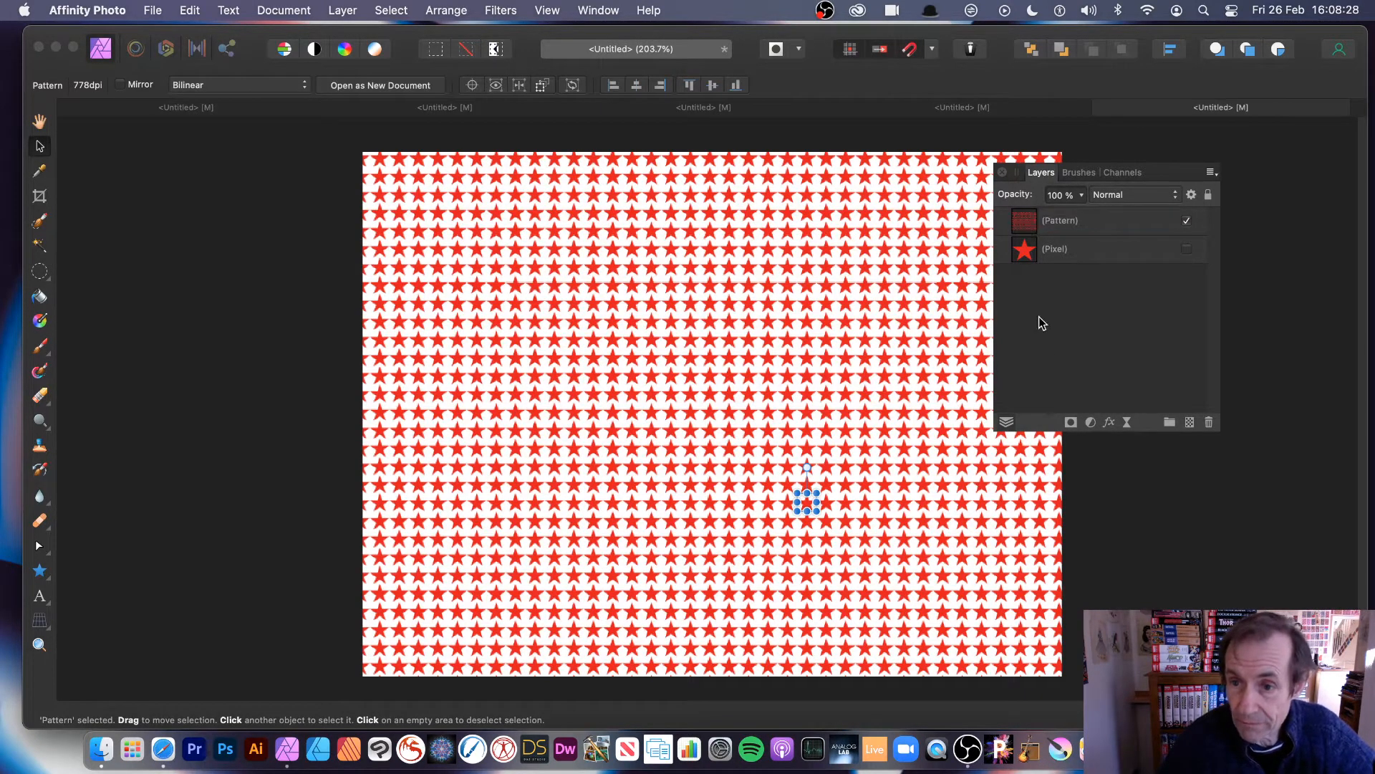
left_click(1018, 222)
left_click(342, 10)
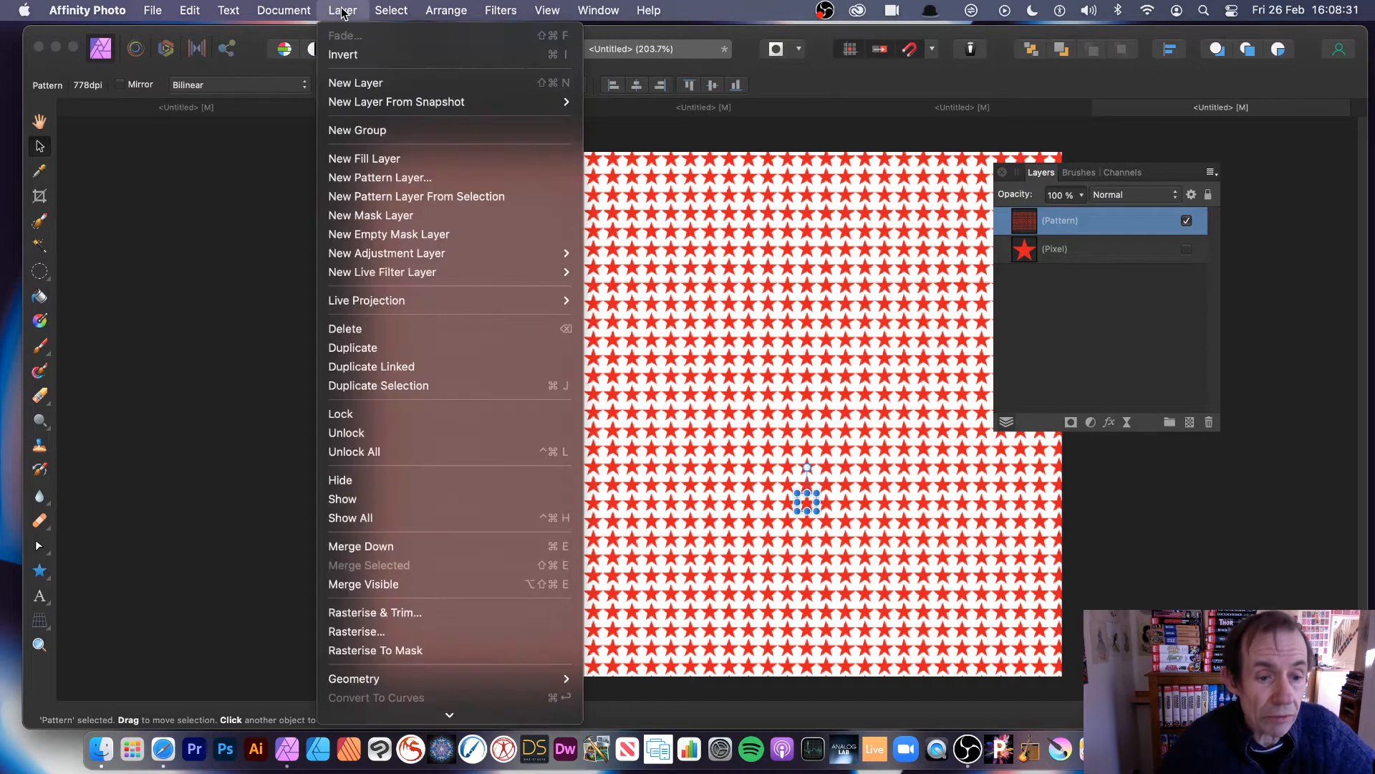
left_click(399, 612)
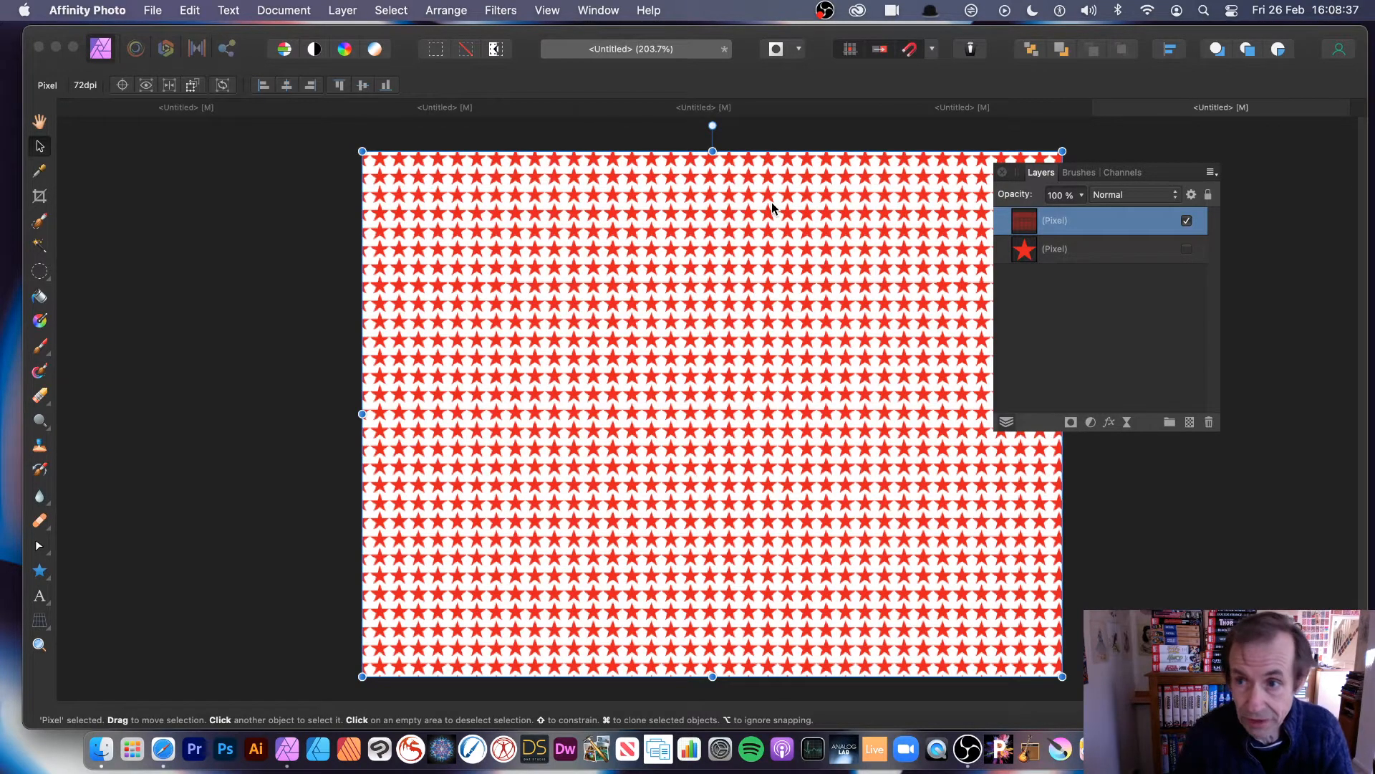
- Create a new brush from the selection in the Basic category using the rasterised star pattern
left_click(1085, 174)
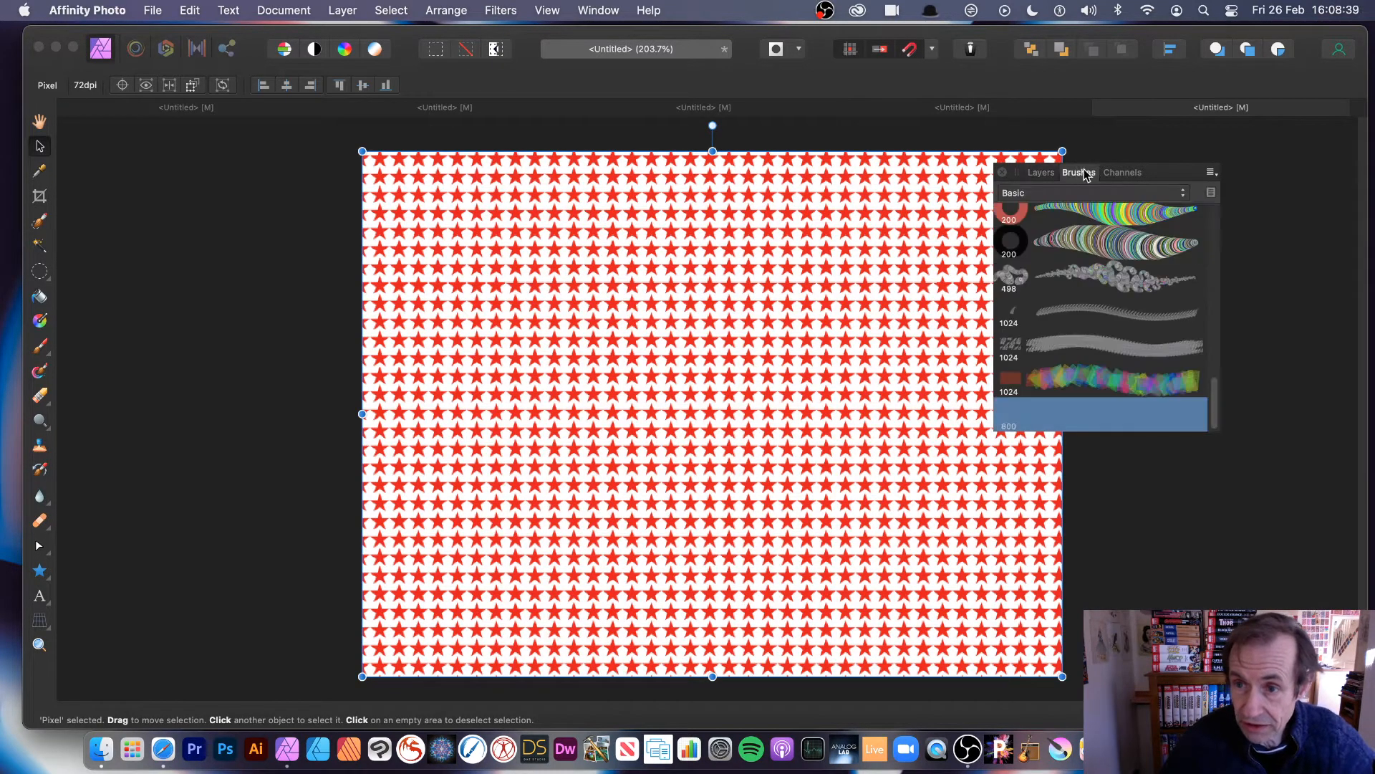
left_click(1210, 174)
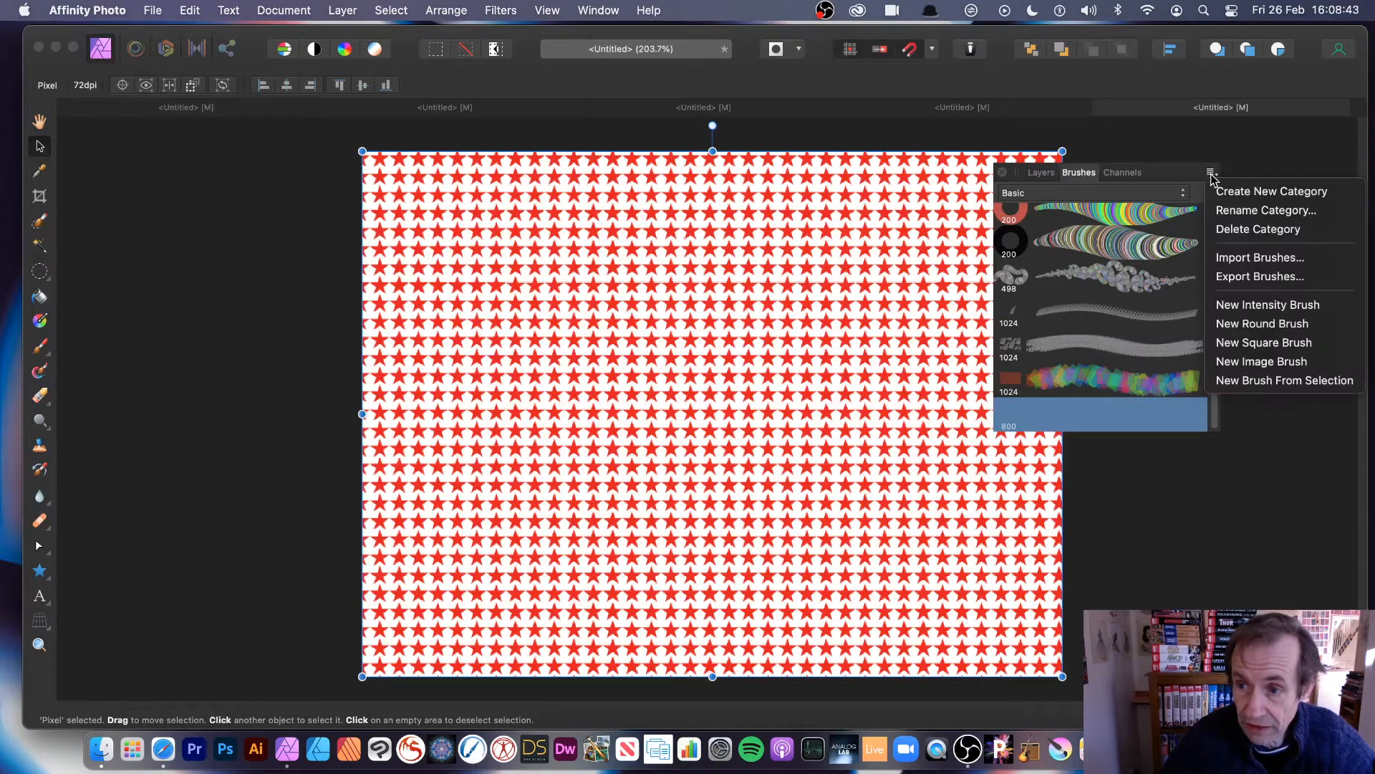
left_click(1281, 383)
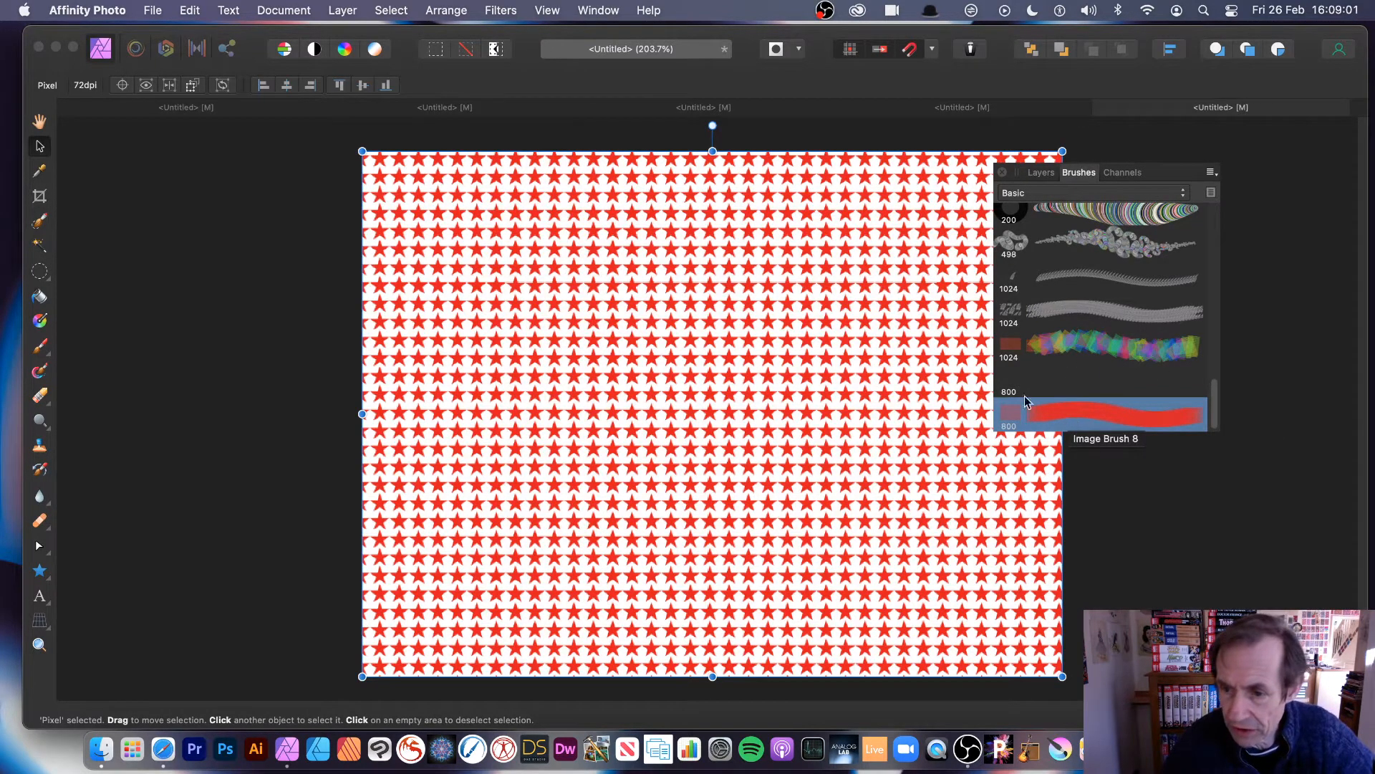
- Open the new red star image brush for editing and set its spacing to 19%
double_click(1046, 420)
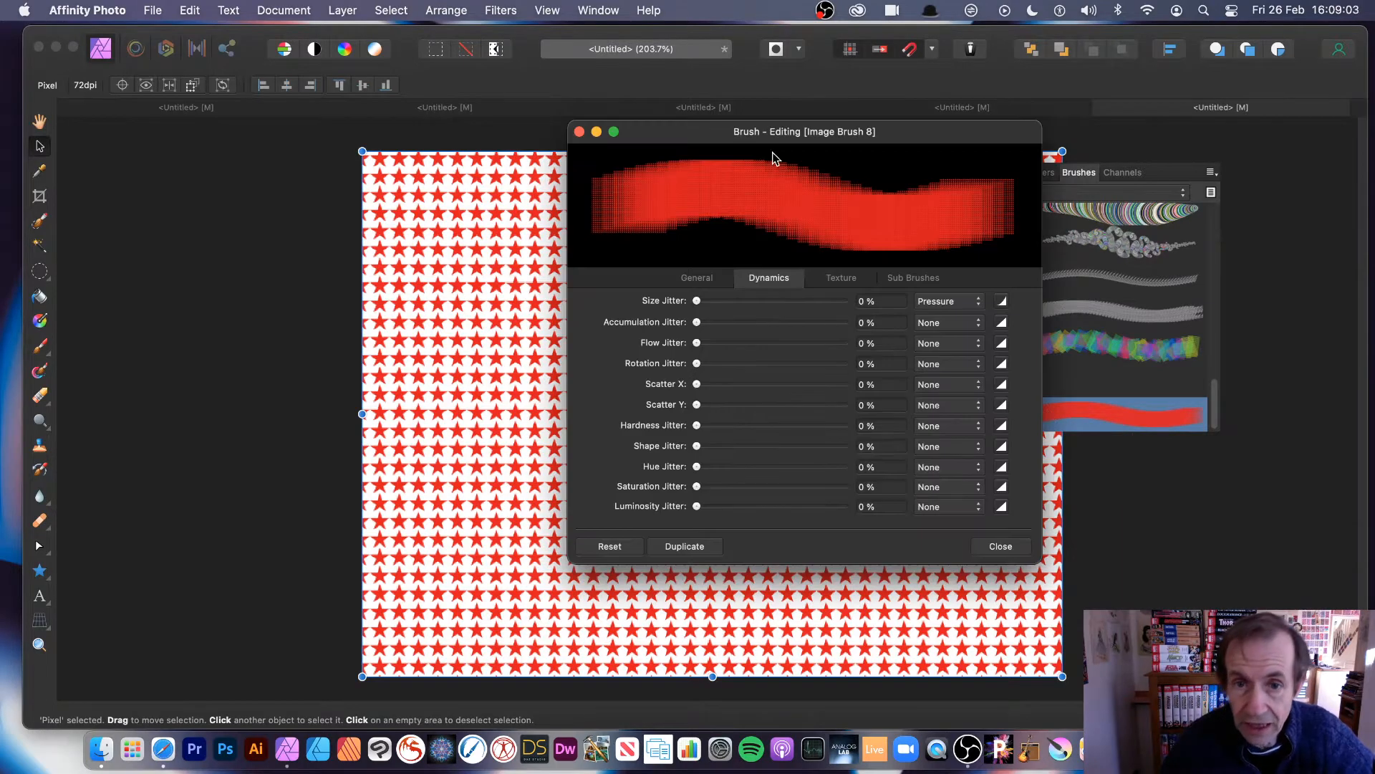
left_click_drag(761, 121, 584, 121)
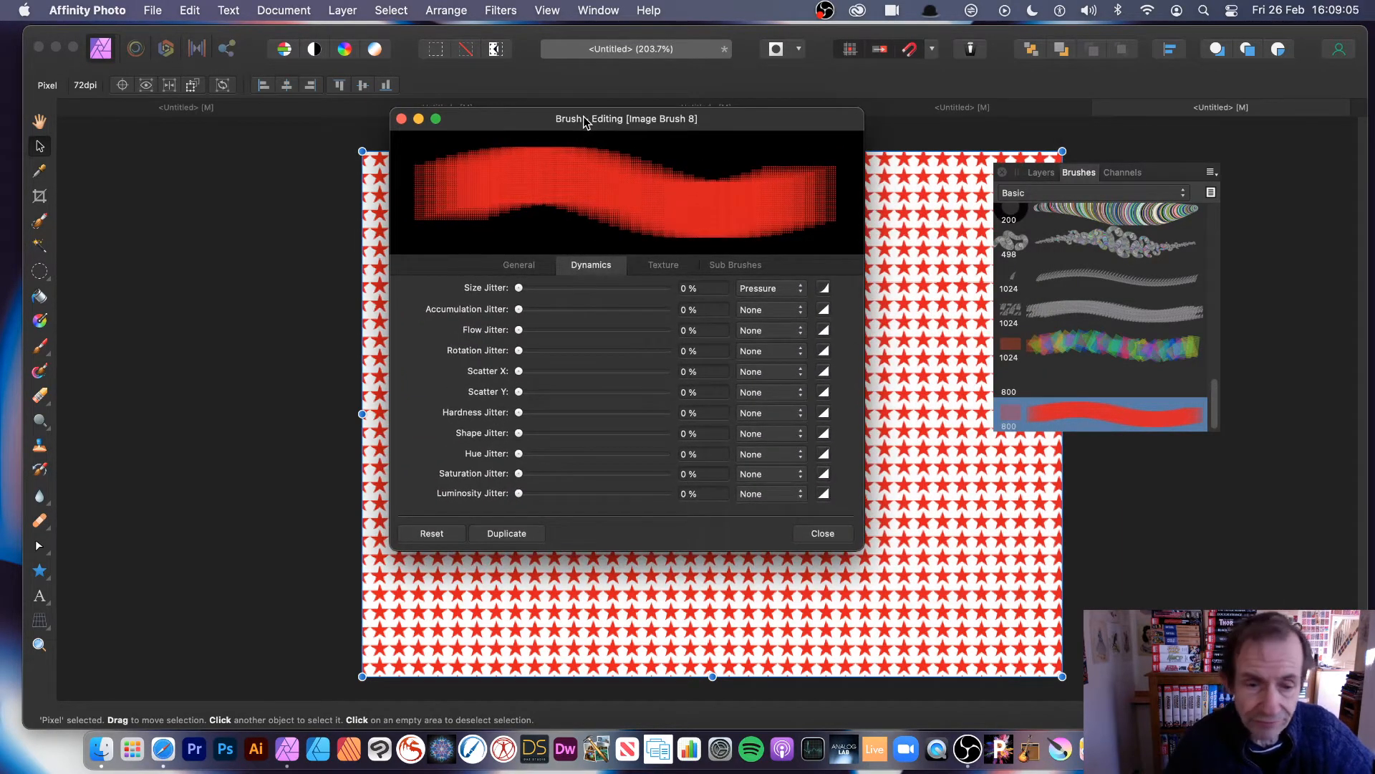
left_click(537, 265)
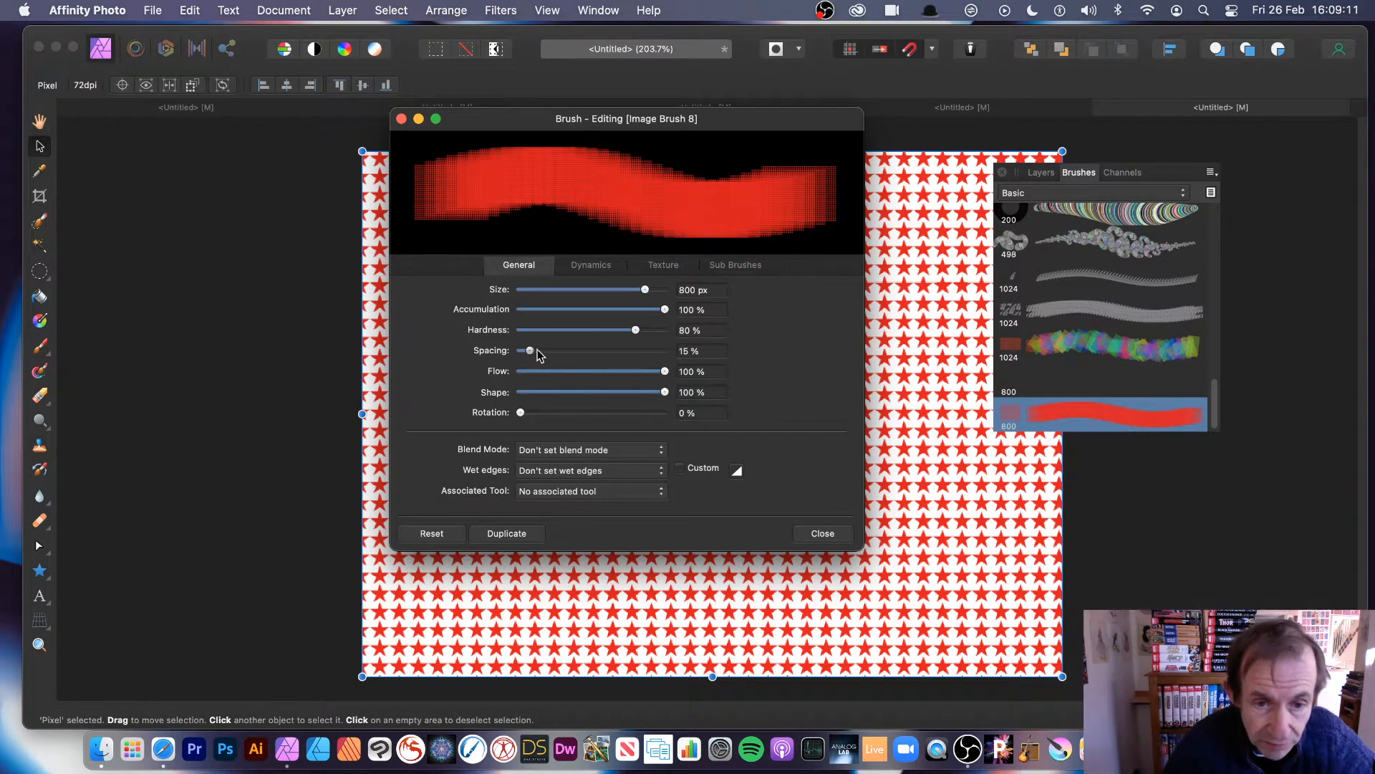
mouse_move(530, 351)
left_mouse_down()
mouse_move(577, 351)
mouse_move(531, 354)
left_mouse_up()
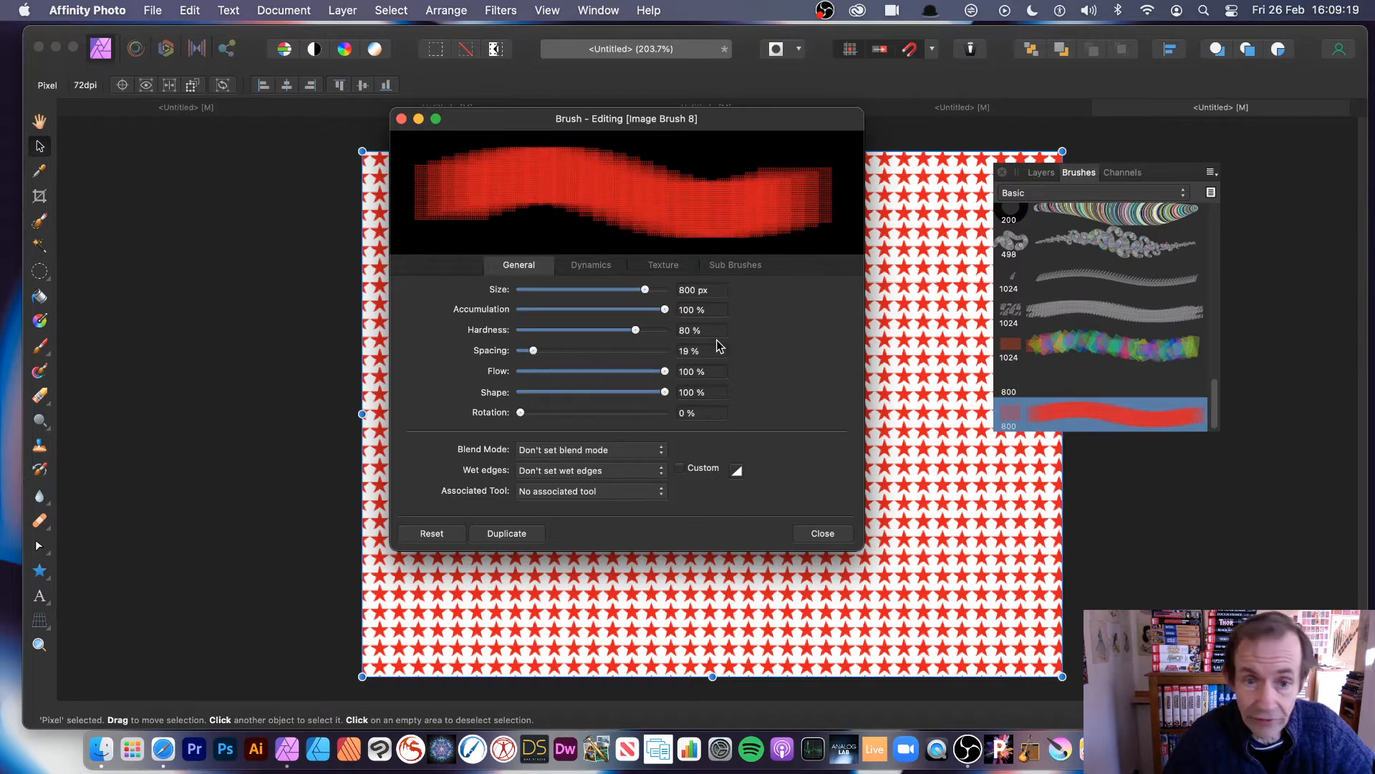
- Set the star brush's rotation jitter to 88%, hue jitter to 84% and saturation jitter to 45%
left_click(591, 266)
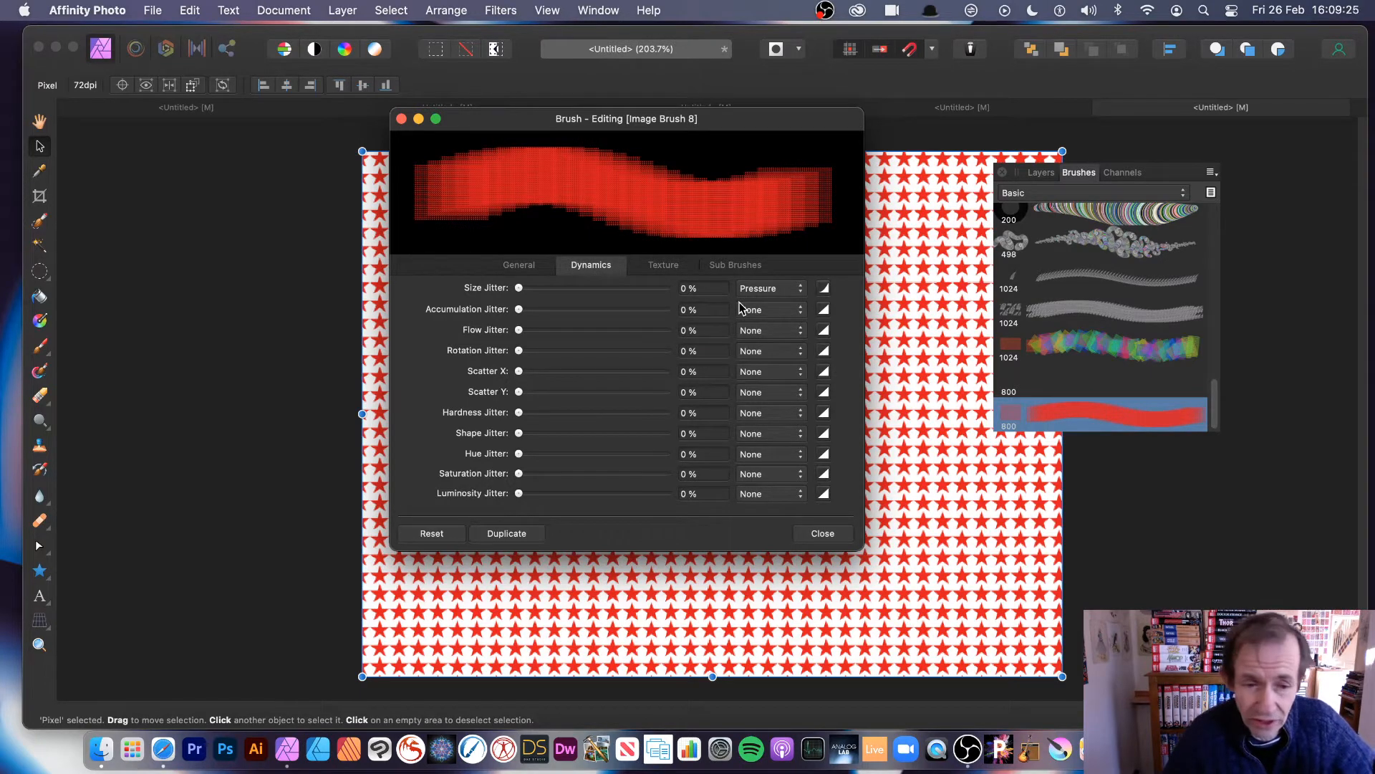
left_click_drag(520, 351, 652, 353)
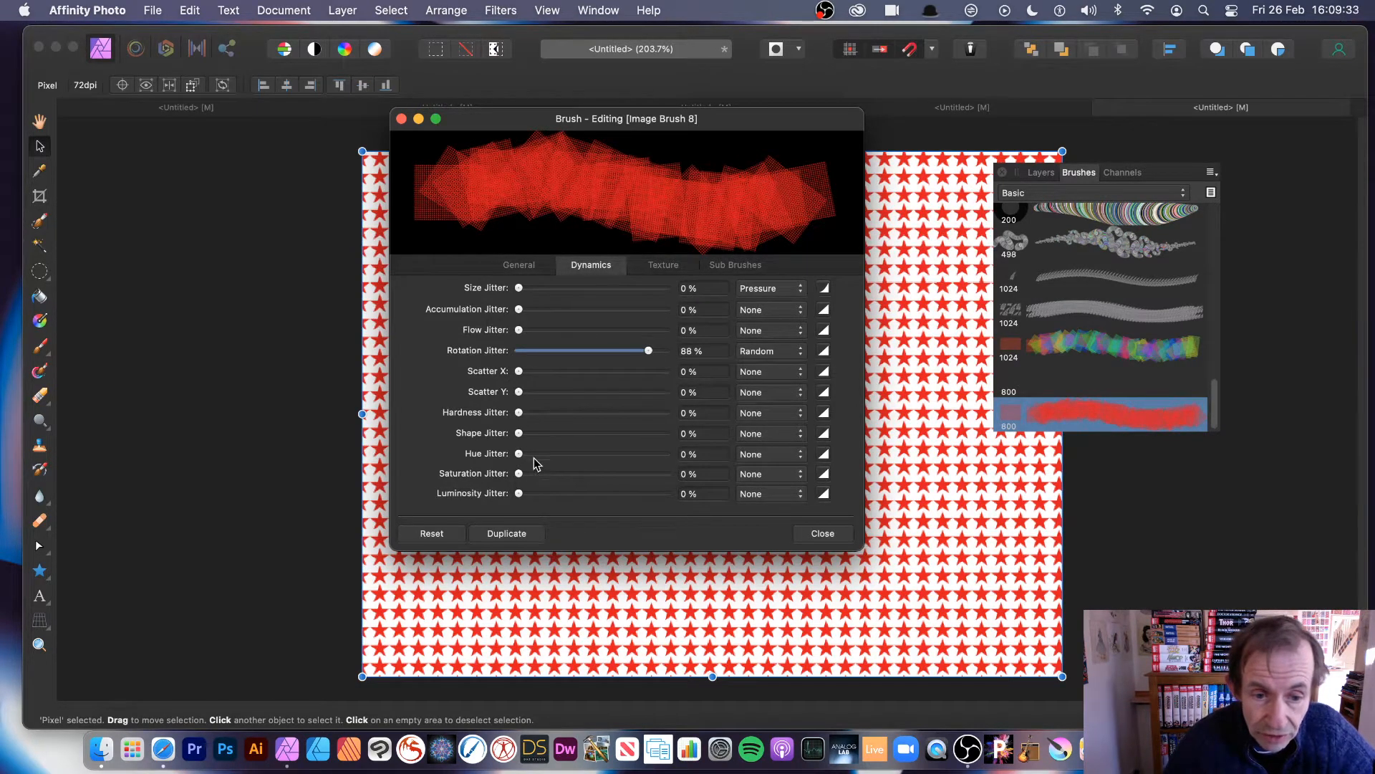
mouse_move(530, 459)
left_mouse_down()
mouse_move(654, 455)
mouse_move(642, 459)
left_mouse_up()
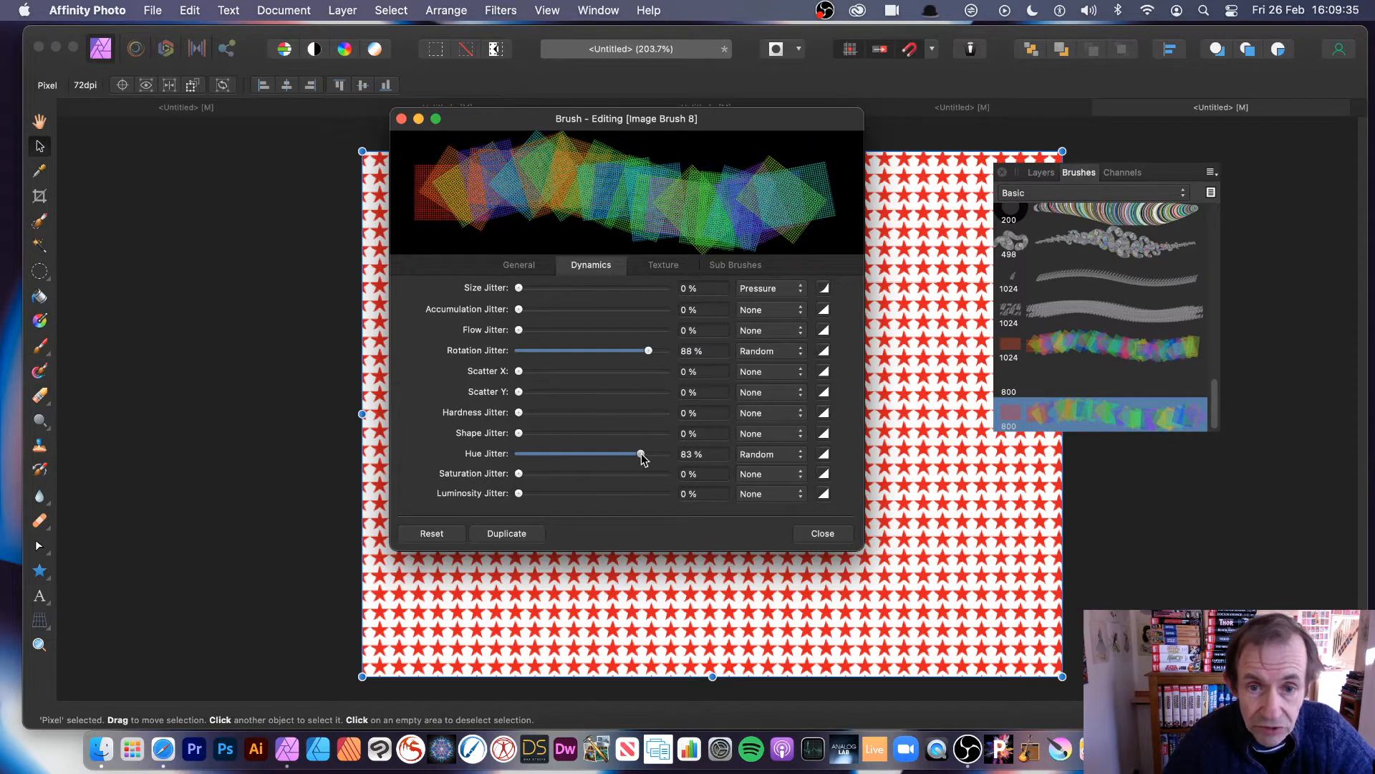
mouse_move(568, 482)
left_mouse_down()
mouse_move(635, 476)
mouse_move(586, 474)
left_mouse_up()
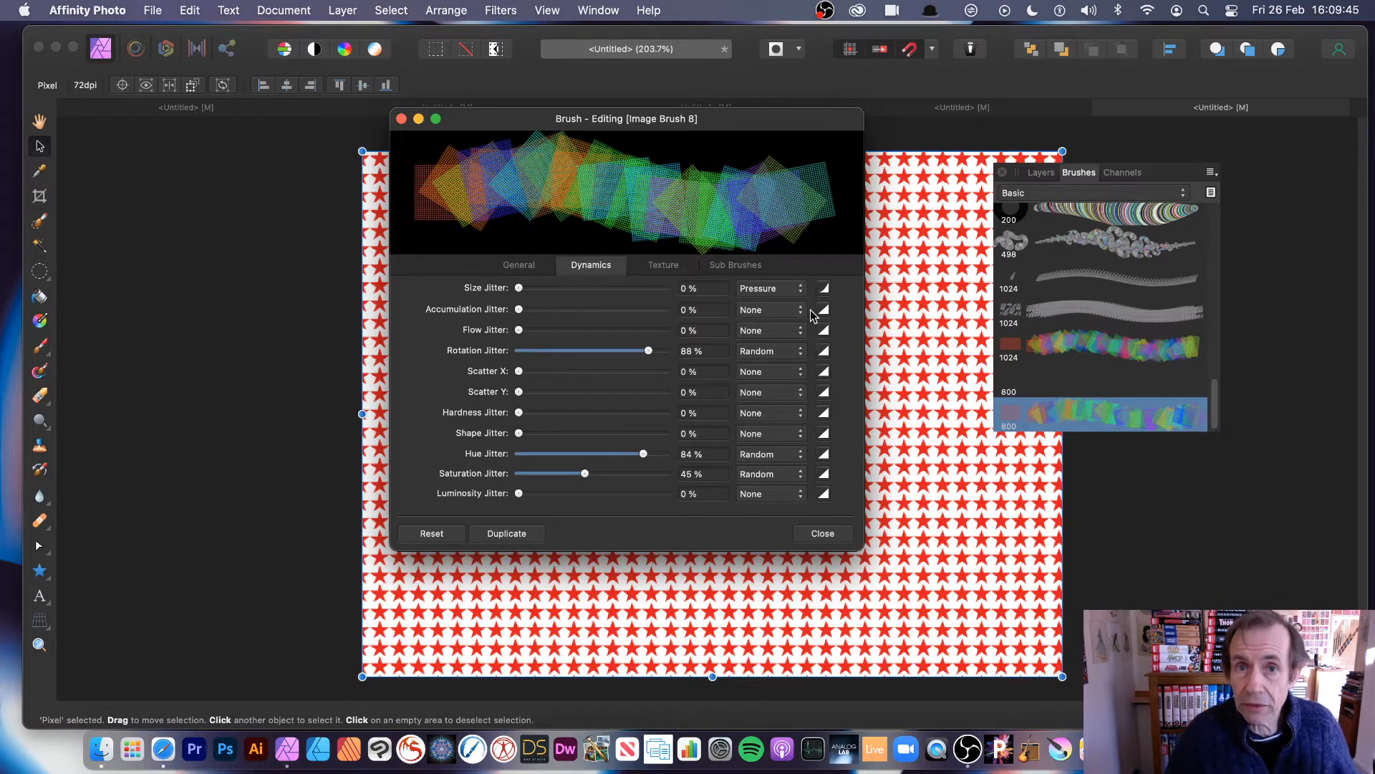
left_click(823, 534)
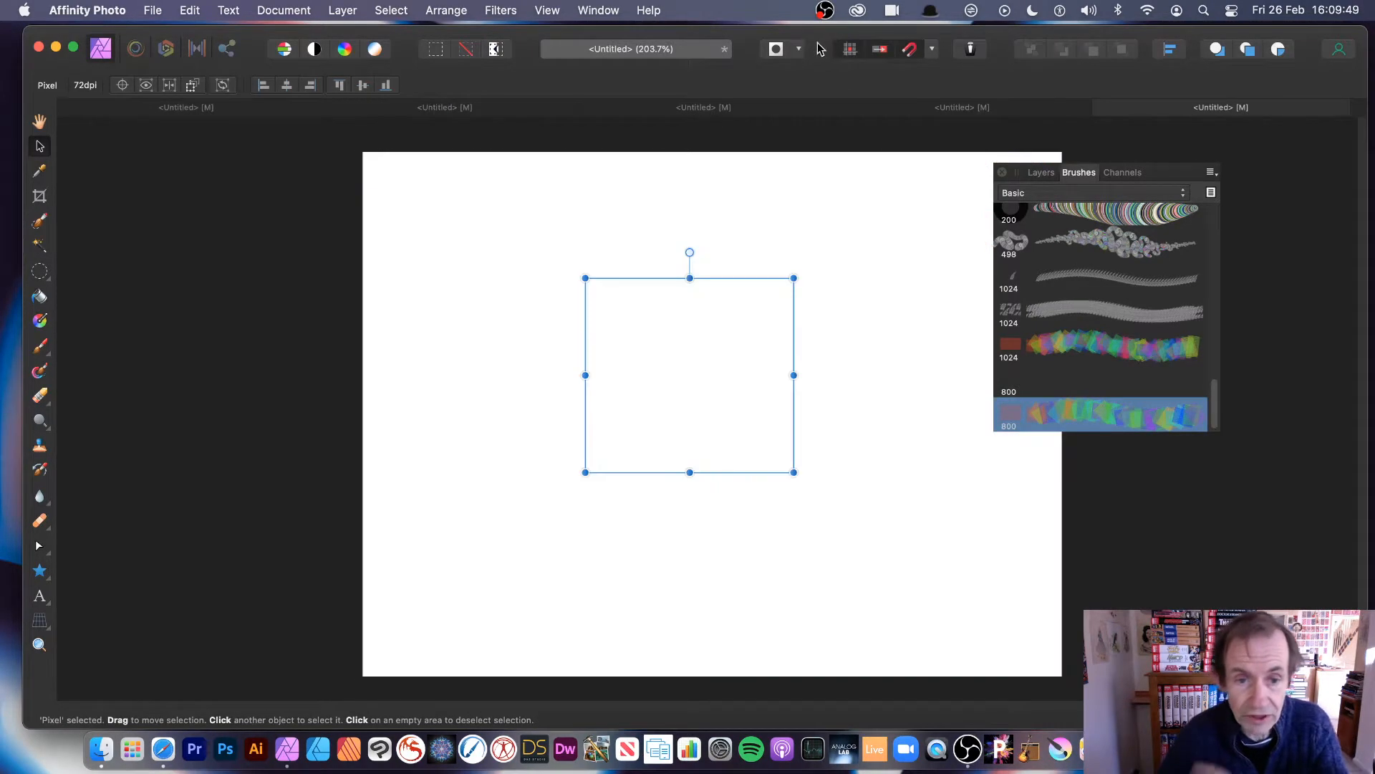
- Clear the star layers and paint over the whole blank canvas with the 800 px star brush
left_click(822, 168)
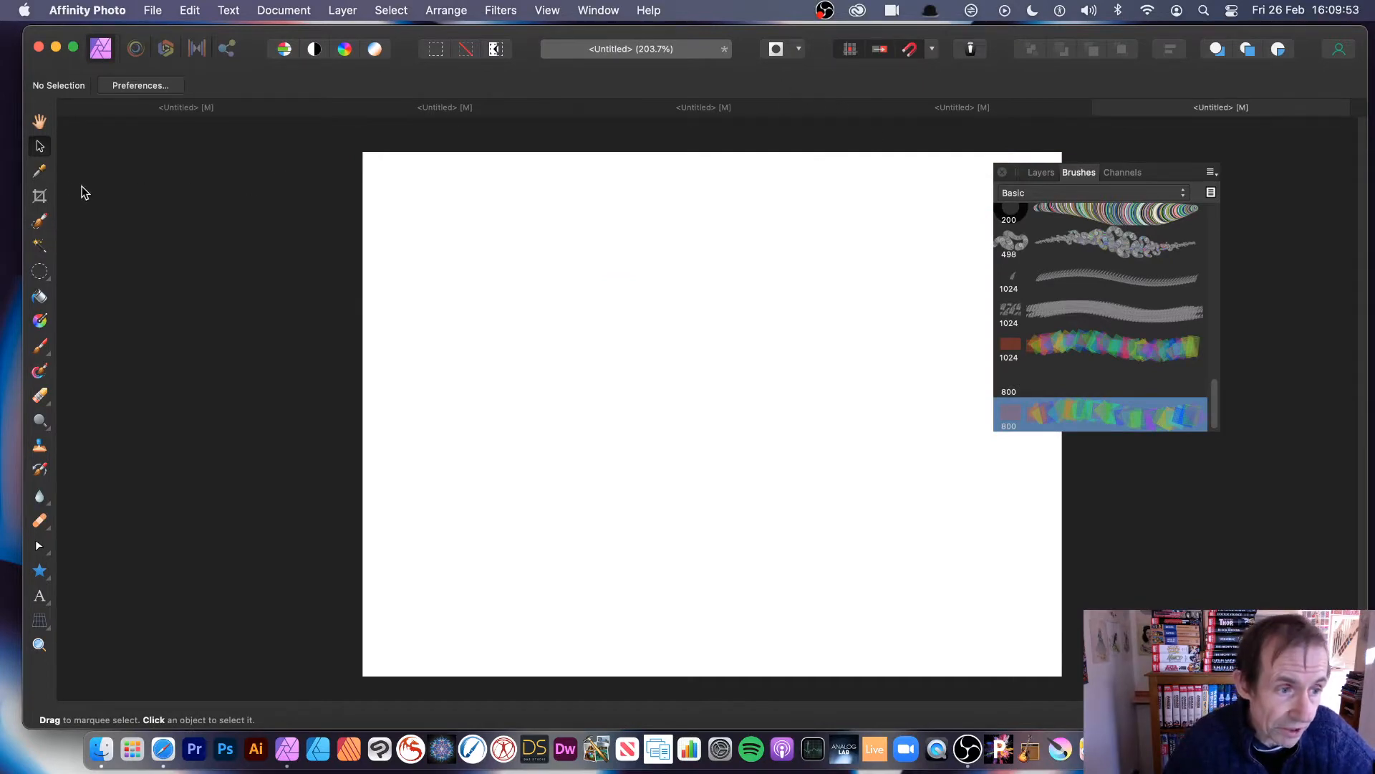
left_click(40, 347)
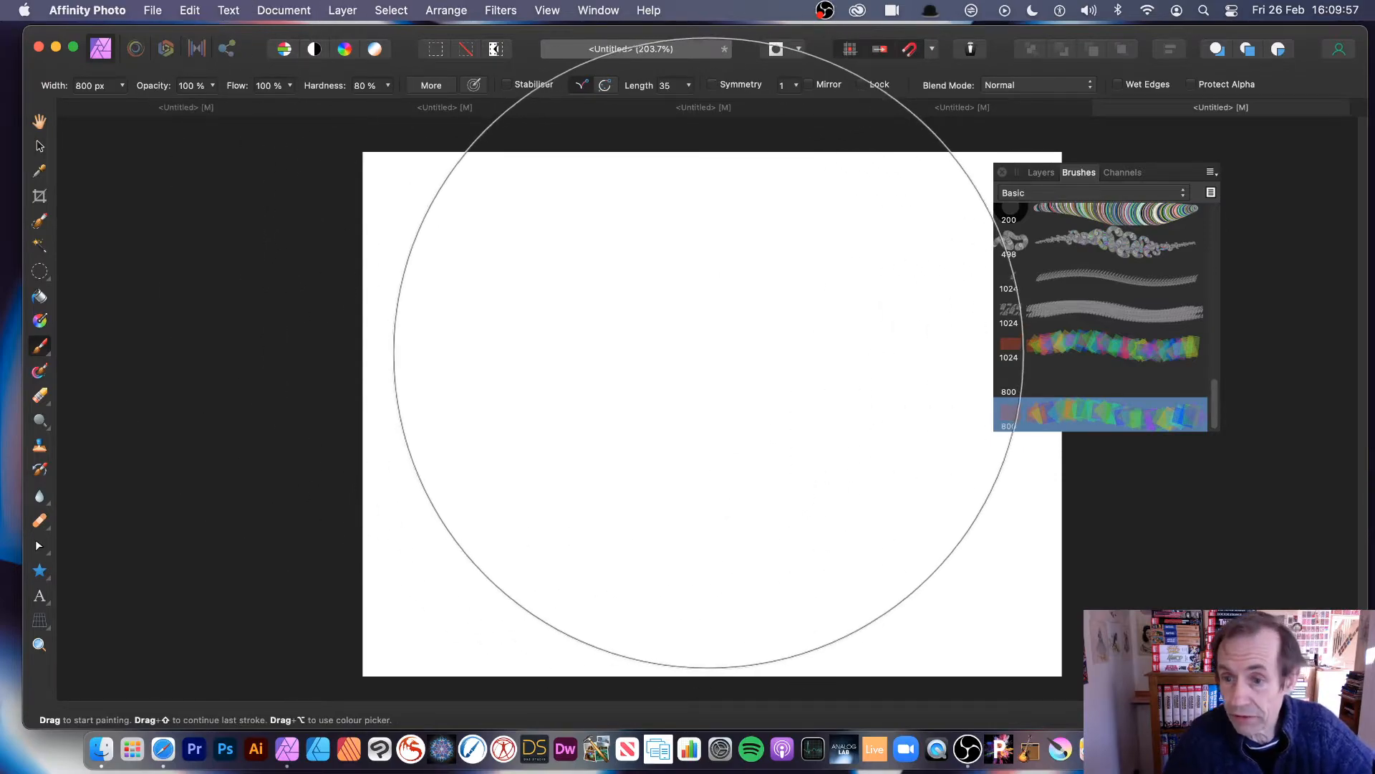
mouse_move(728, 372)
left_mouse_down()
mouse_move(786, 322)
mouse_move(626, 401)
mouse_move(712, 437)
mouse_move(752, 336)
mouse_move(502, 552)
mouse_move(510, 502)
left_mouse_up()
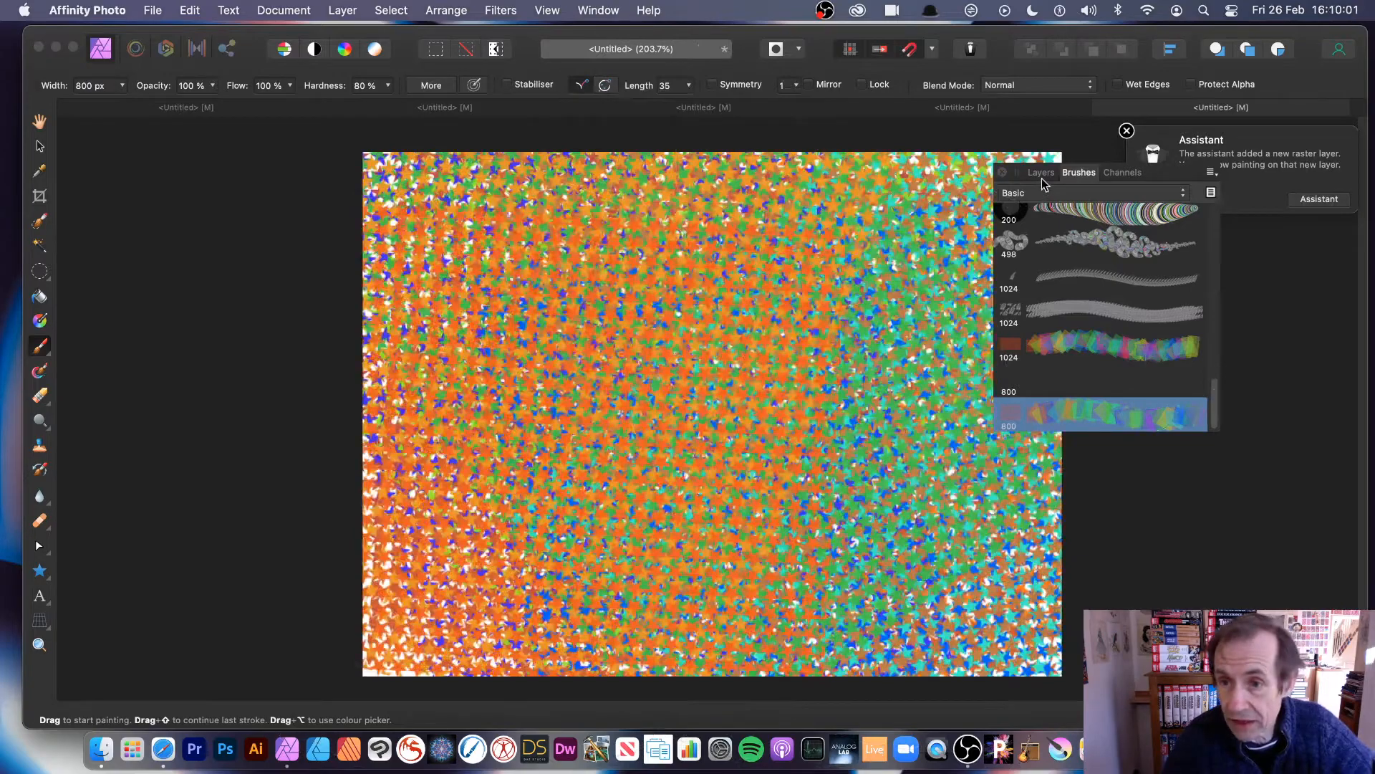
left_click(1042, 173)
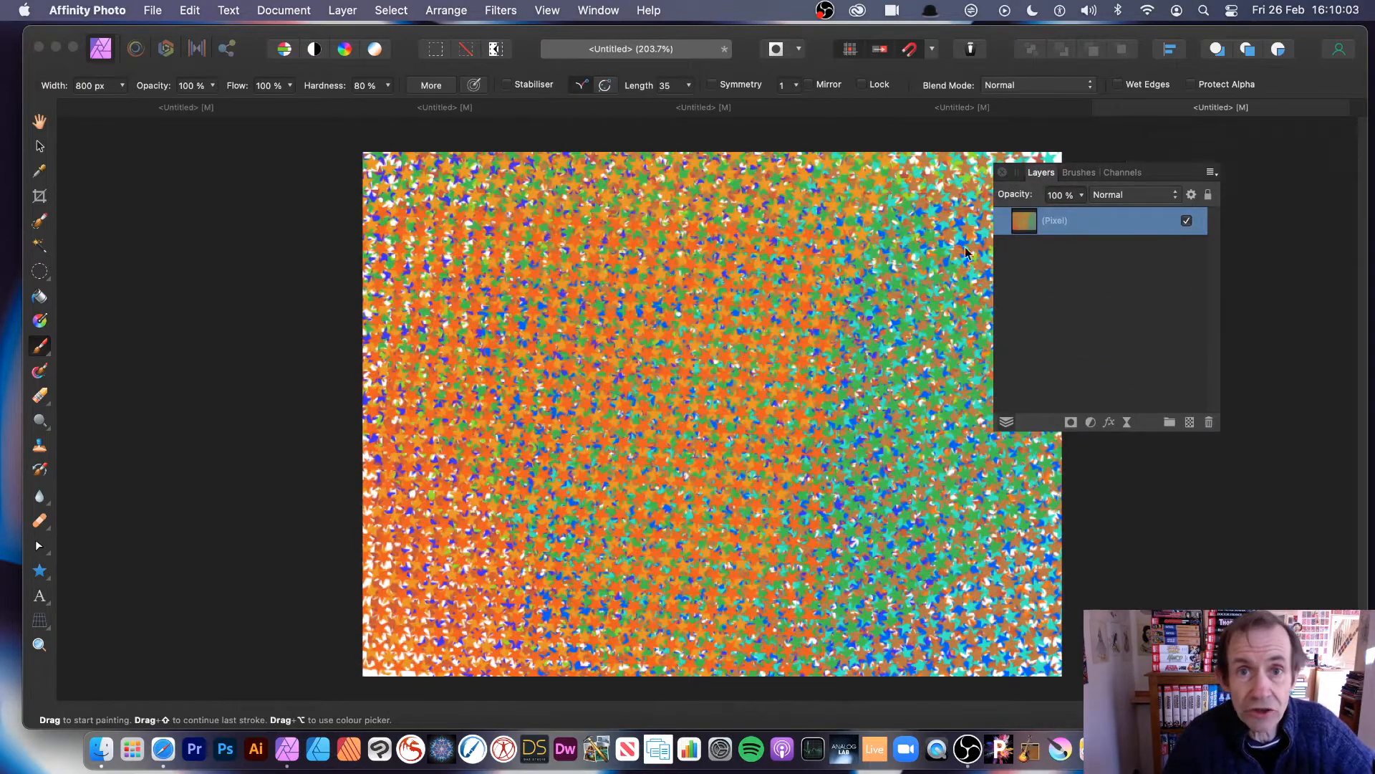
mouse_move(430, 358)
left_mouse_down()
mouse_move(614, 430)
mouse_move(982, 460)
mouse_move(515, 459)
mouse_move(1002, 401)
mouse_move(595, 353)
mouse_move(939, 429)
mouse_move(780, 346)
mouse_move(676, 491)
mouse_move(552, 420)
mouse_move(783, 307)
mouse_move(744, 444)
mouse_move(844, 323)
mouse_move(659, 399)
mouse_move(899, 381)
mouse_move(890, 184)
mouse_move(614, 369)
mouse_move(828, 276)
mouse_move(789, 461)
mouse_move(613, 307)
mouse_move(712, 430)
mouse_move(874, 505)
mouse_move(484, 351)
mouse_move(501, 279)
mouse_move(806, 308)
mouse_move(725, 326)
mouse_move(818, 263)
mouse_move(752, 247)
left_mouse_up()
- Reduce the brush width to 440 px and paint smaller star patches over the four quarters of the canvas
left_click(122, 86)
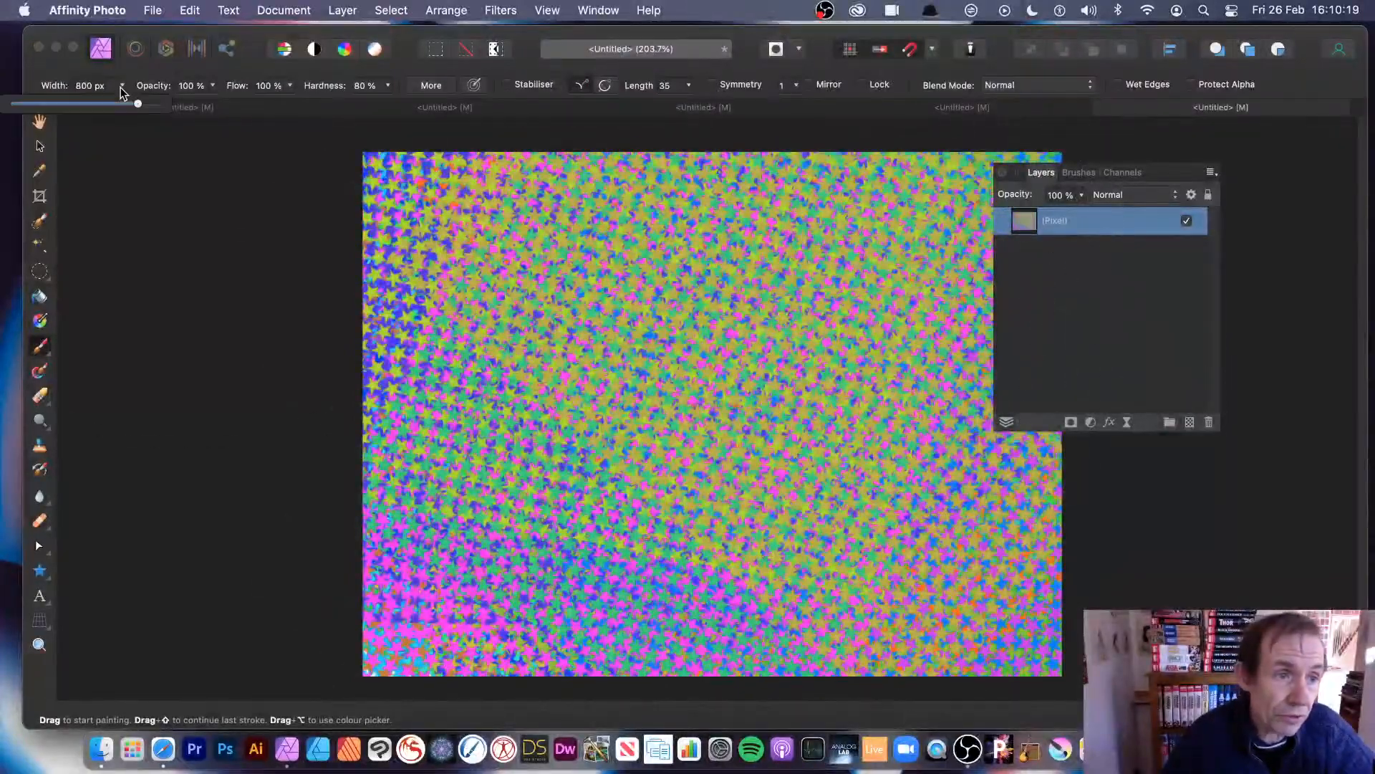
left_click_drag(126, 104, 127, 105)
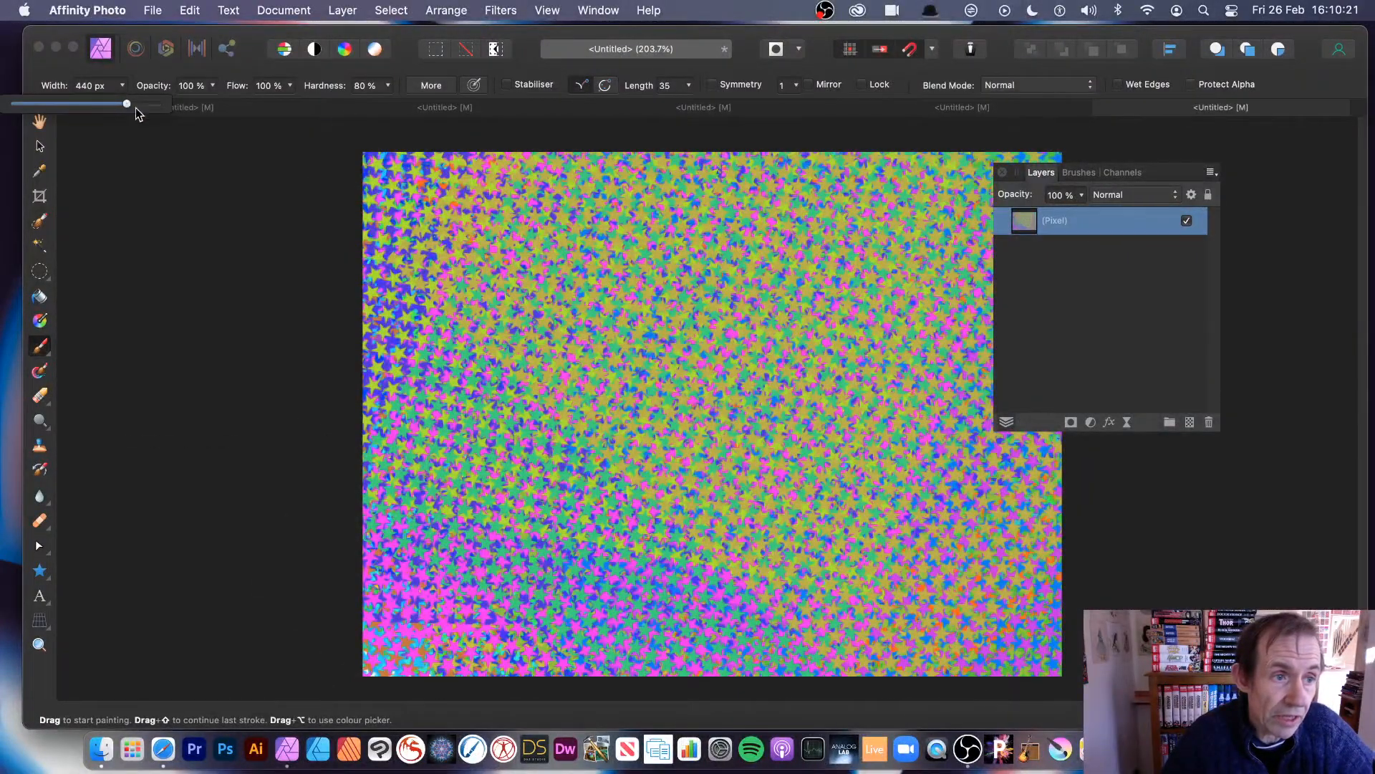
mouse_move(541, 212)
left_mouse_down()
mouse_move(520, 240)
mouse_move(706, 508)
mouse_move(542, 580)
left_mouse_up()
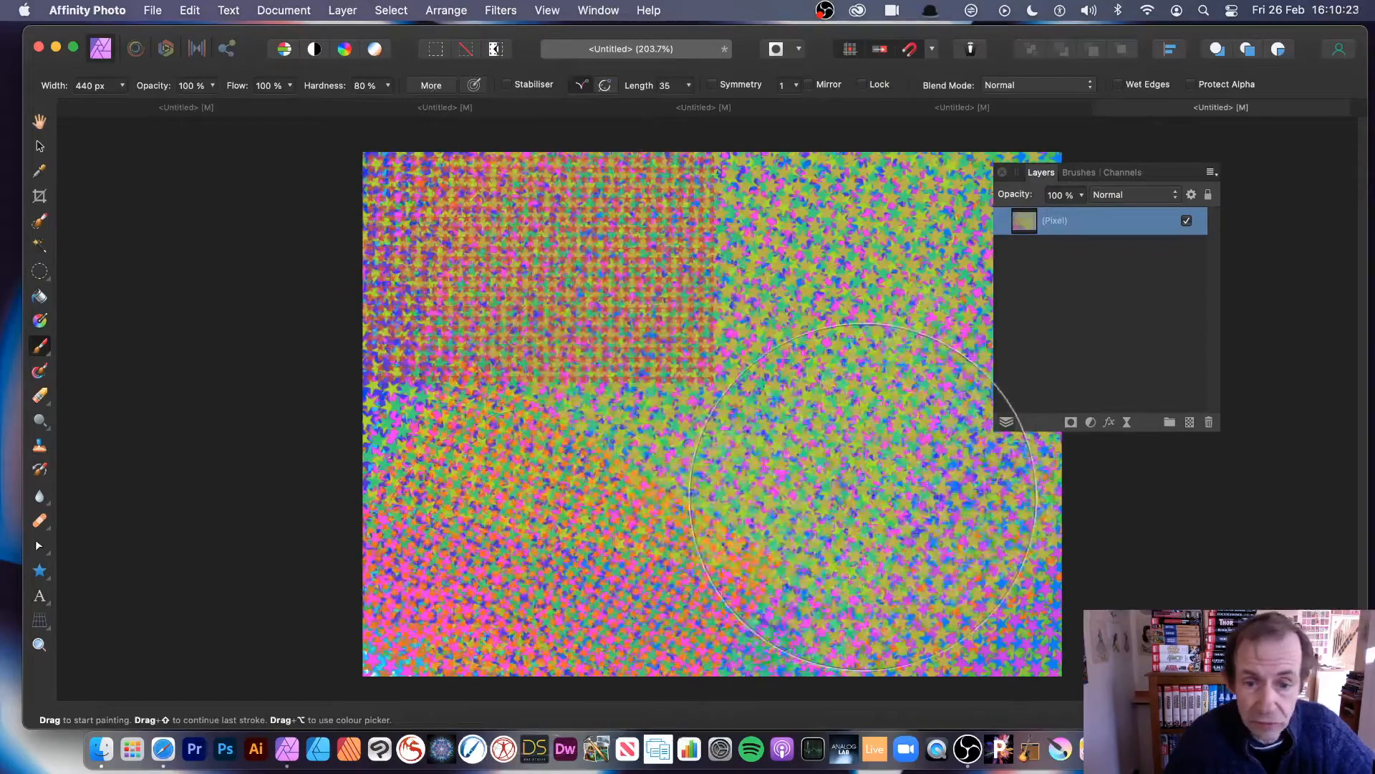
left_click(850, 267)
left_click(967, 576)
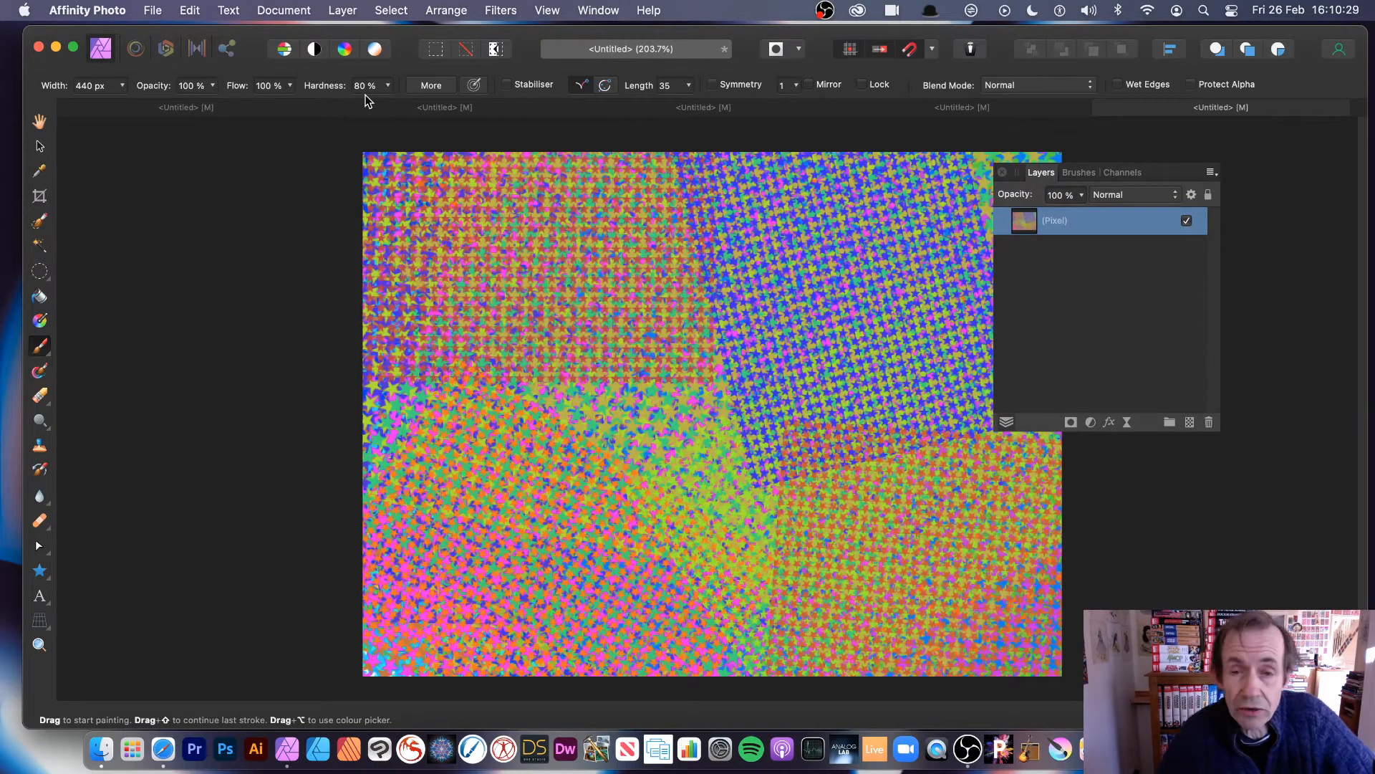
left_click(487, 13)
mouse_move(541, 39)
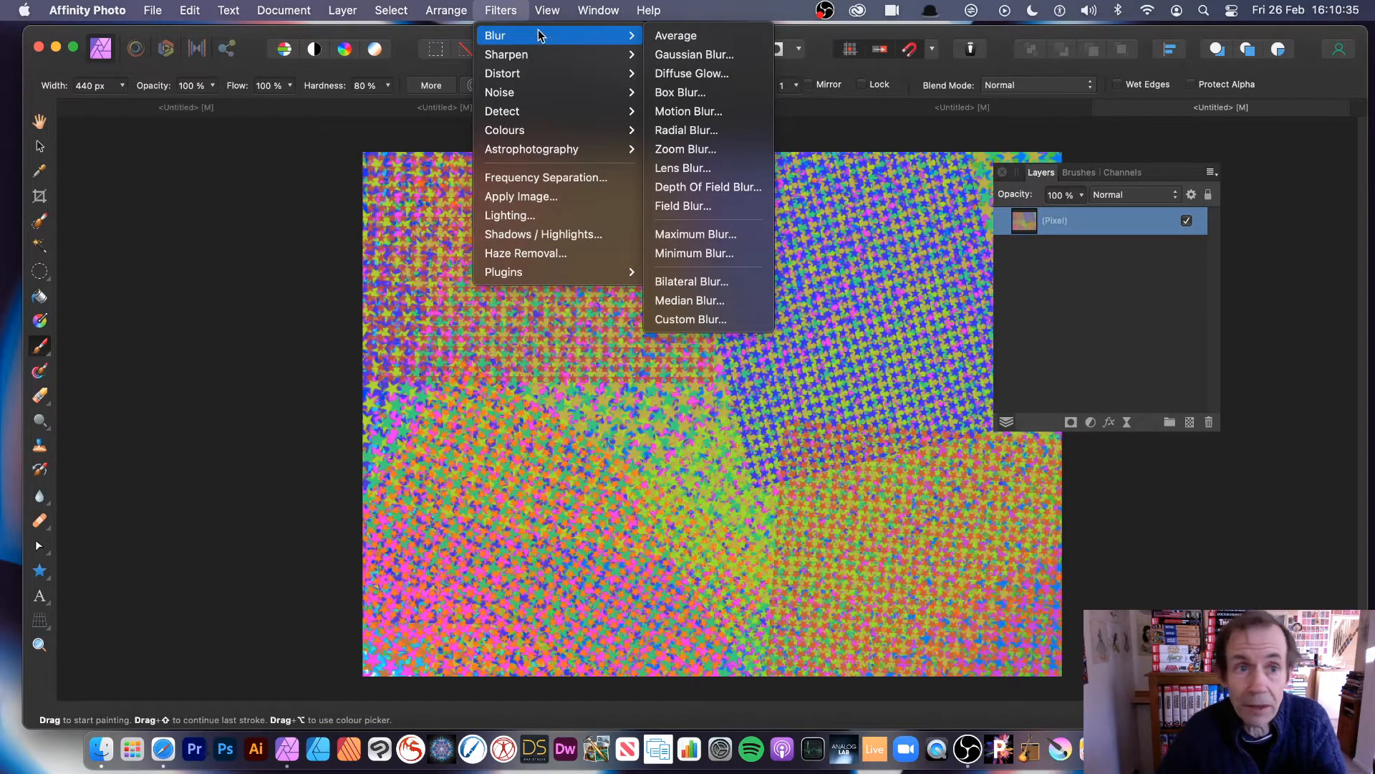
mouse_move(343, 12)
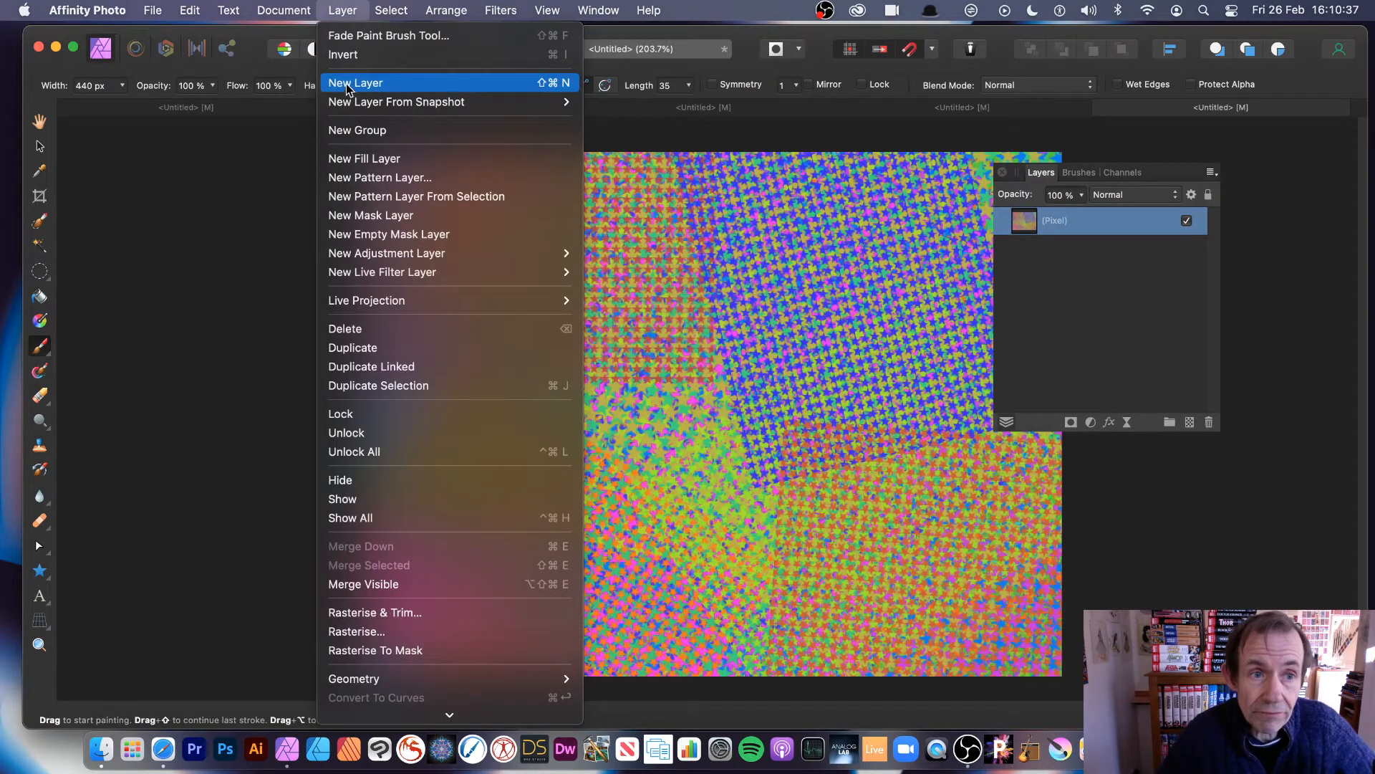
left_click(874, 328)
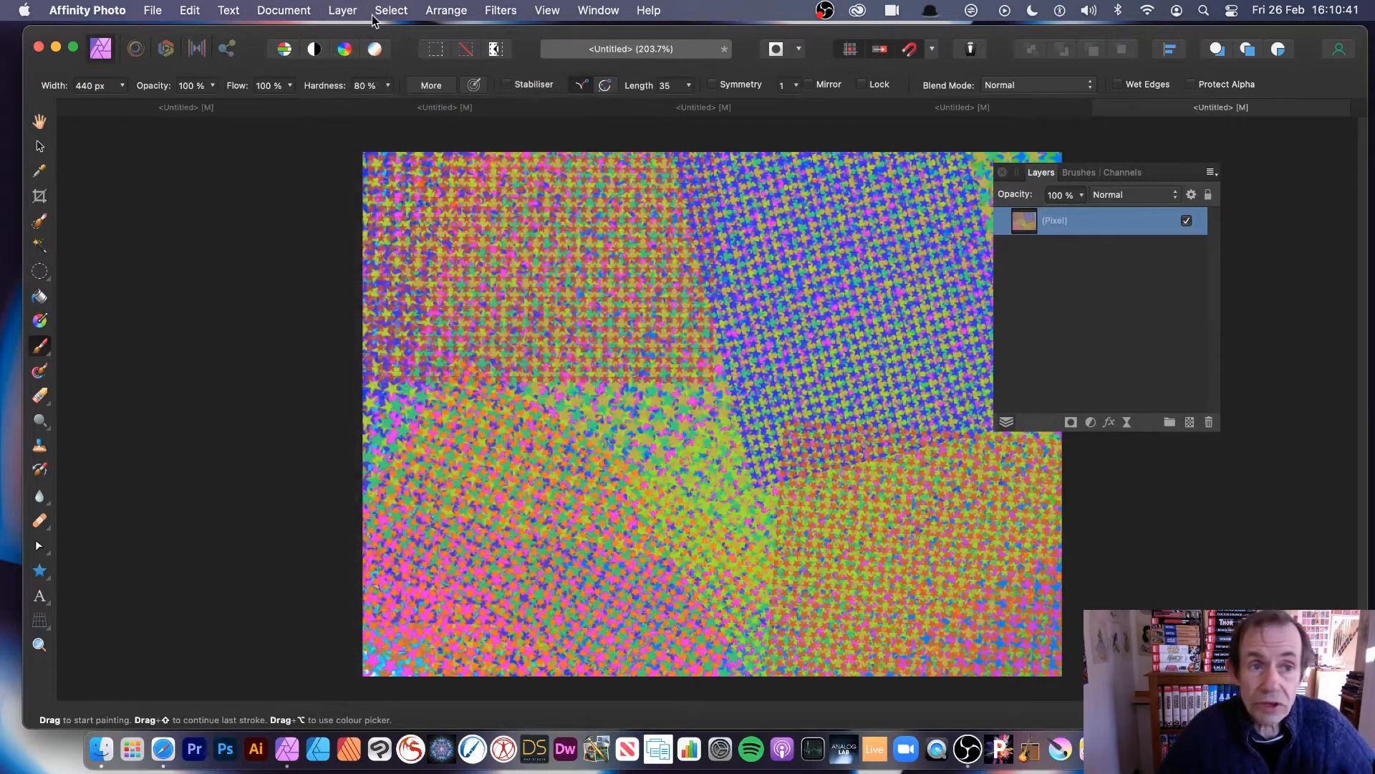
- Apply an equirectangular live projection to the painted pixel layer
left_click(339, 12)
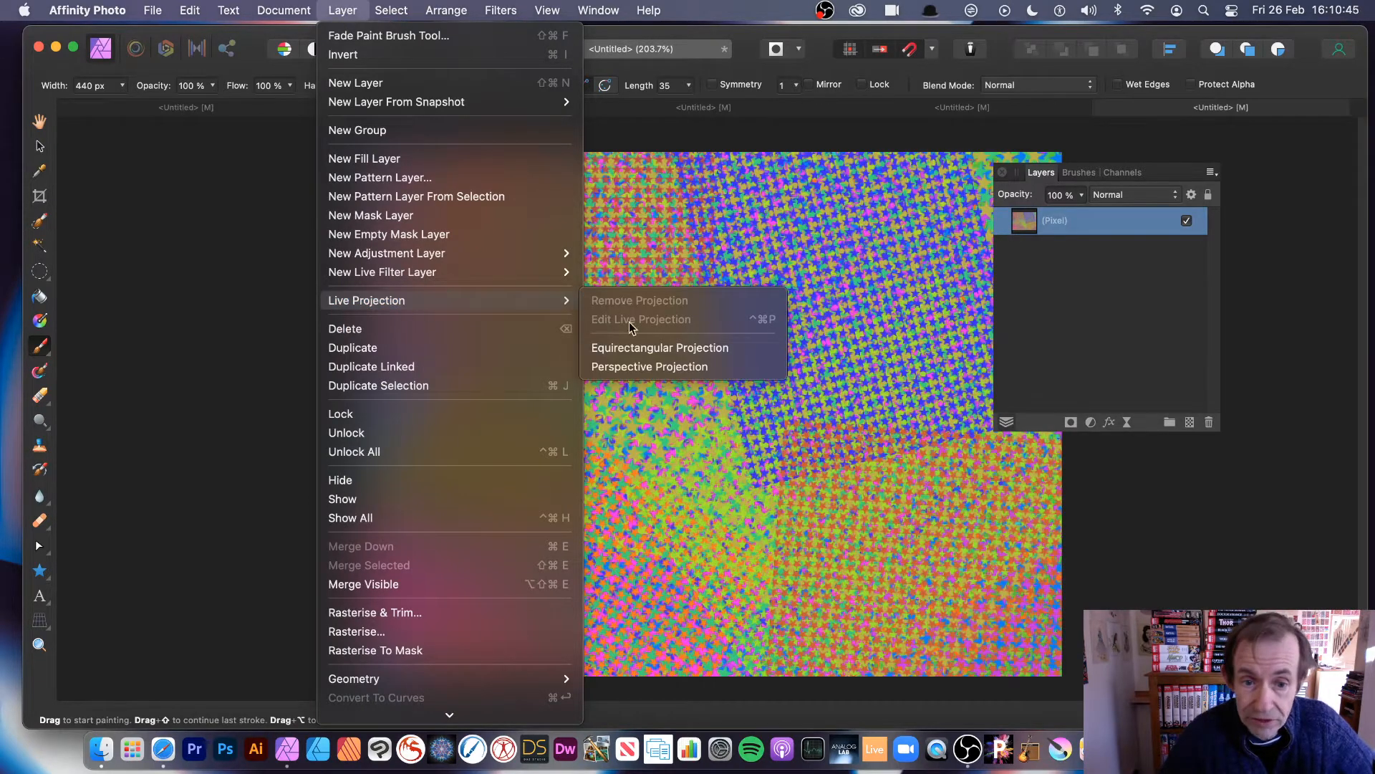
mouse_move(454, 307)
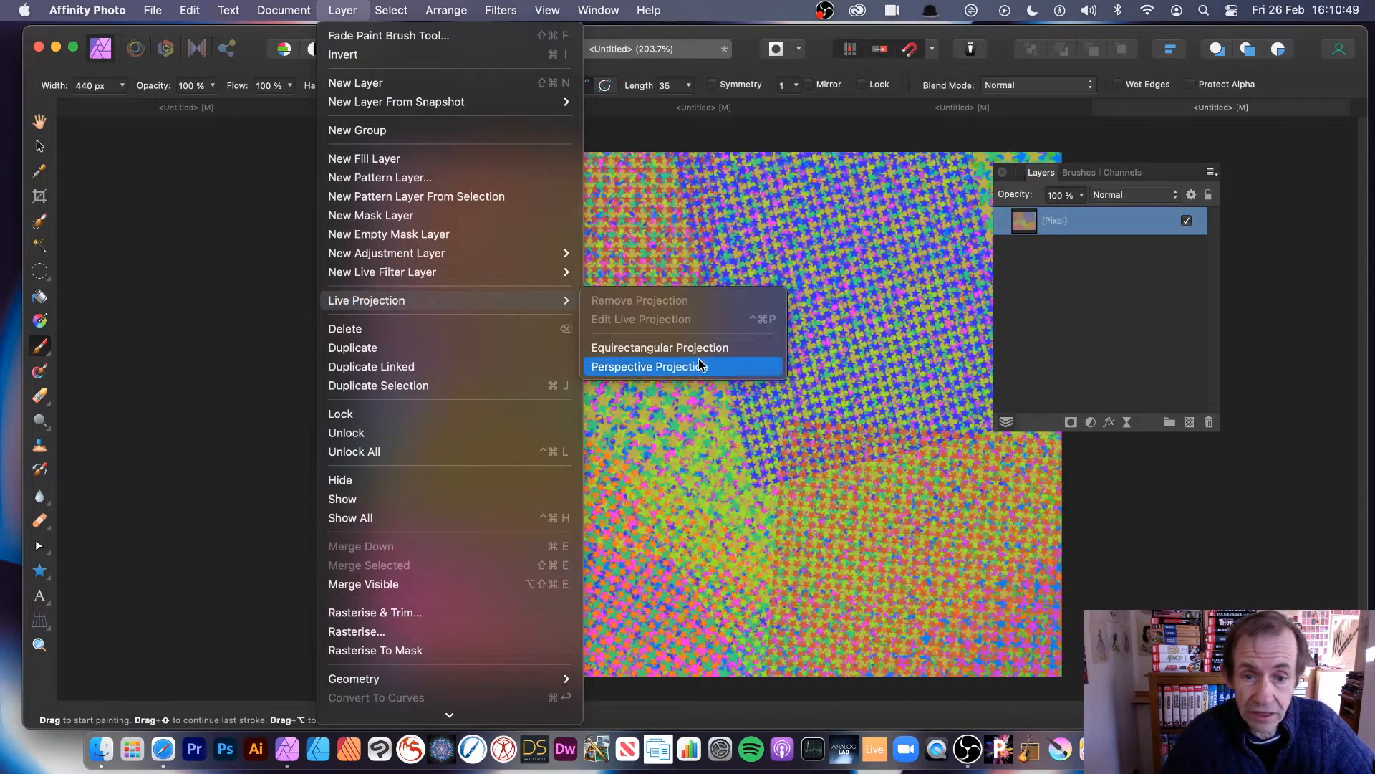
left_click(629, 349)
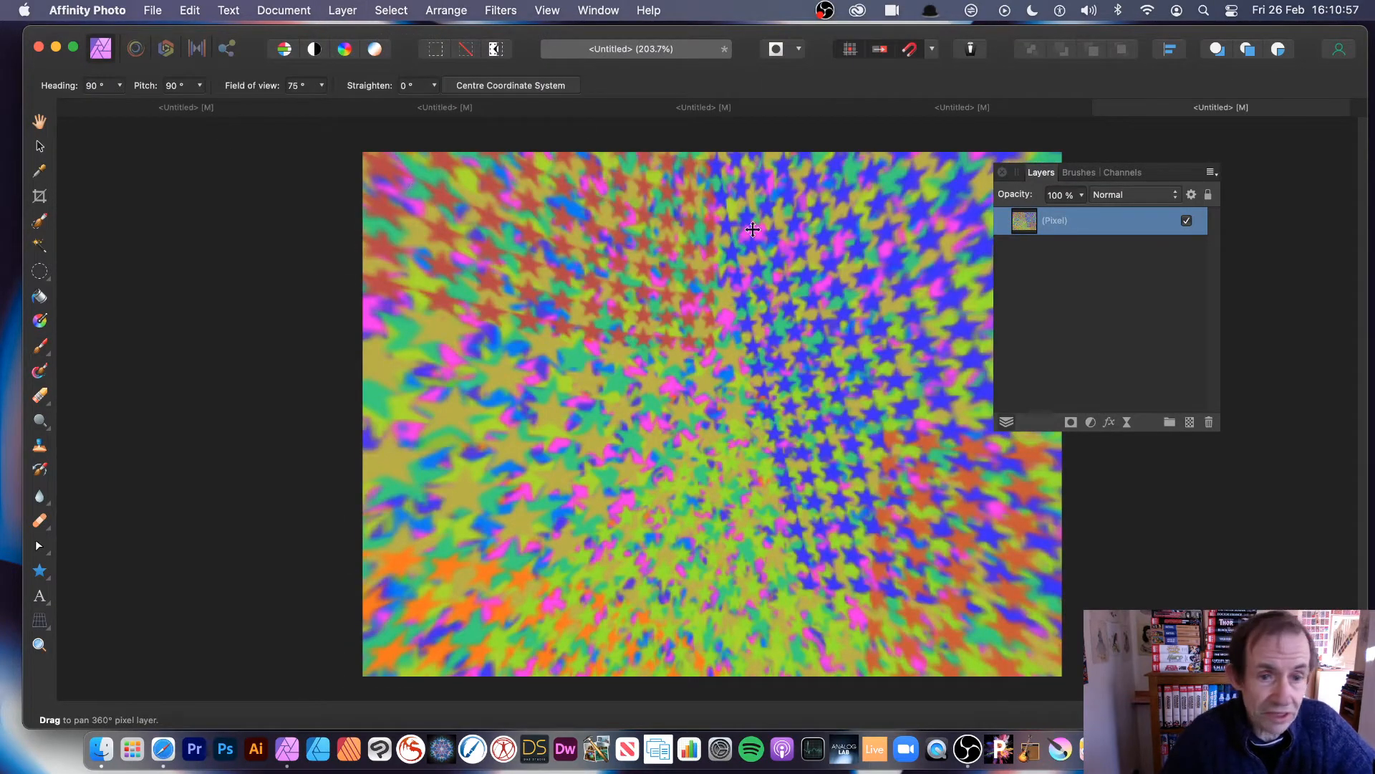
left_click(40, 147)
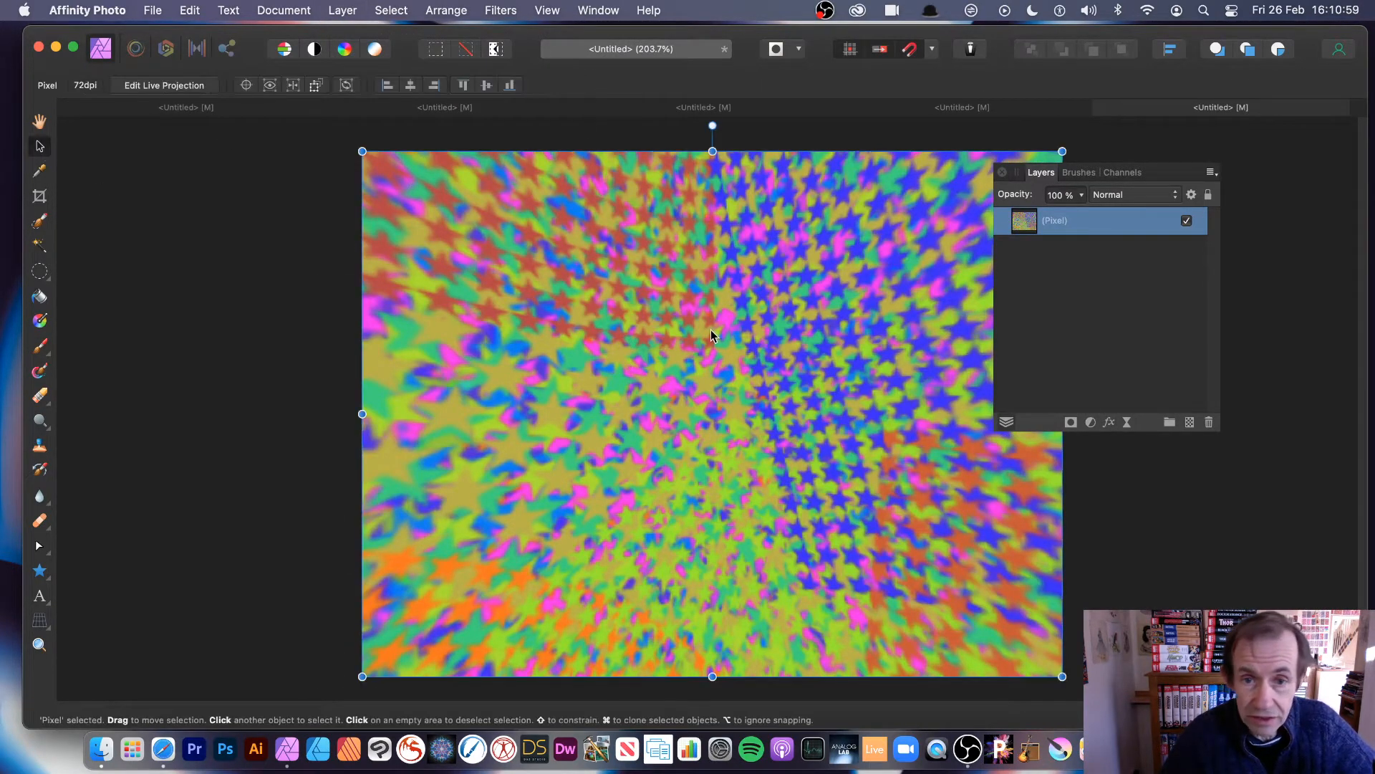
- Edit the layer's live projection and pan it to a heading of 201° and a pitch of -82°
left_click(351, 10)
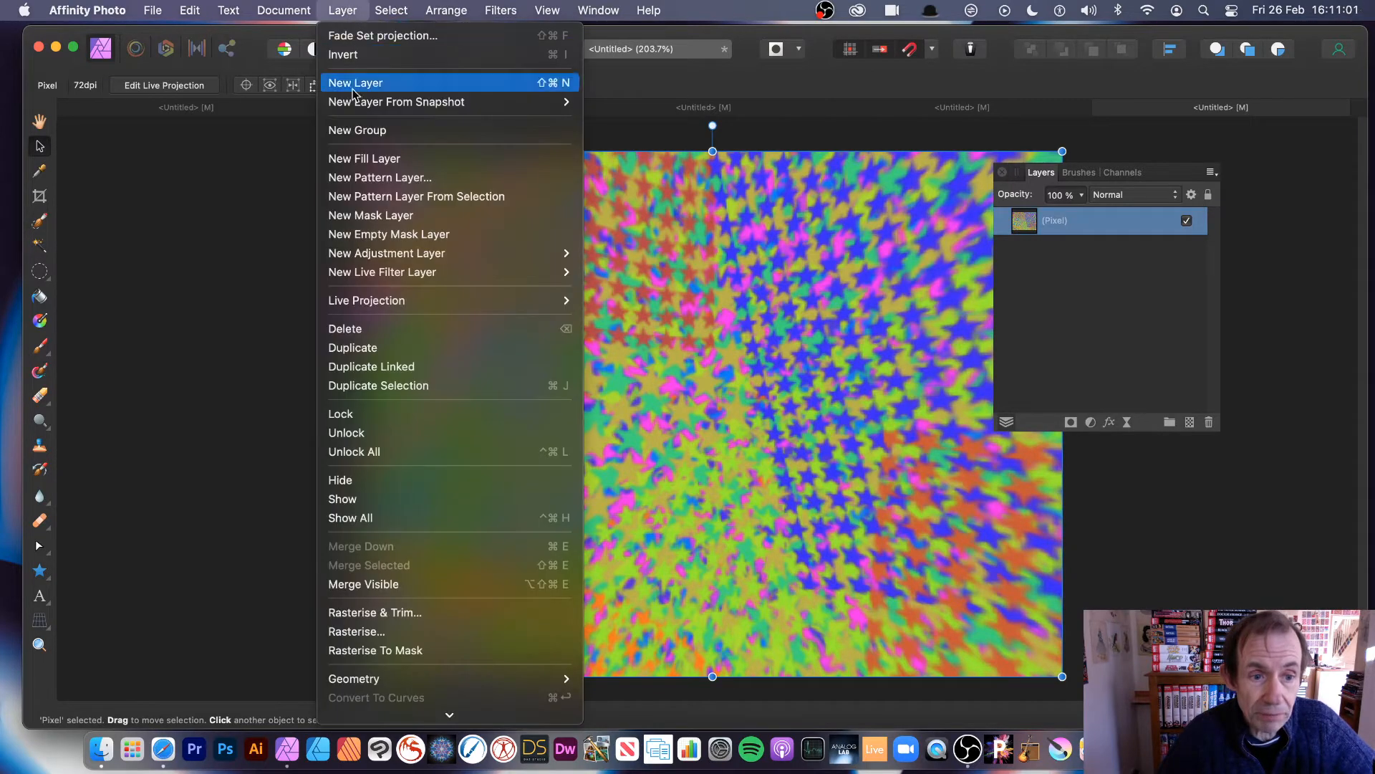
mouse_move(501, 301)
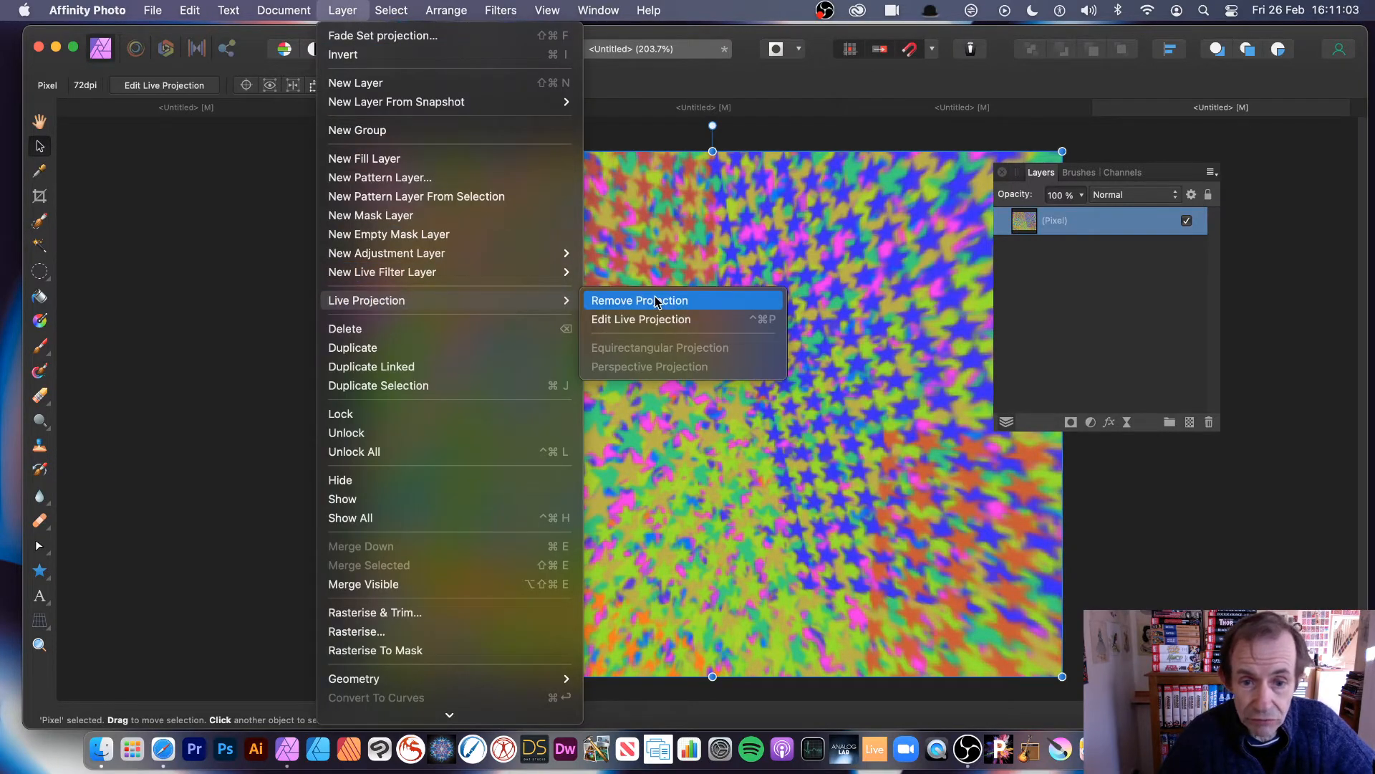
left_click(666, 320)
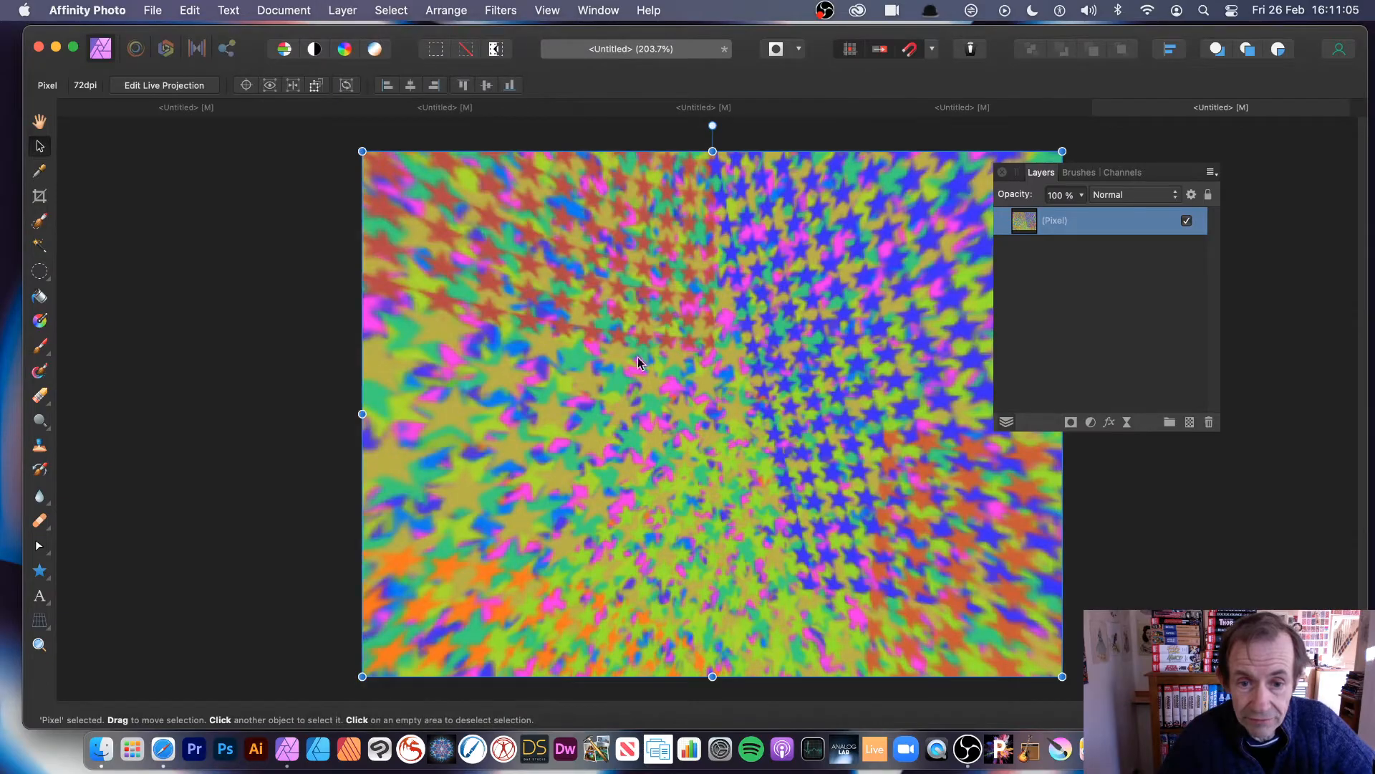
left_click_drag(638, 362, 763, 464)
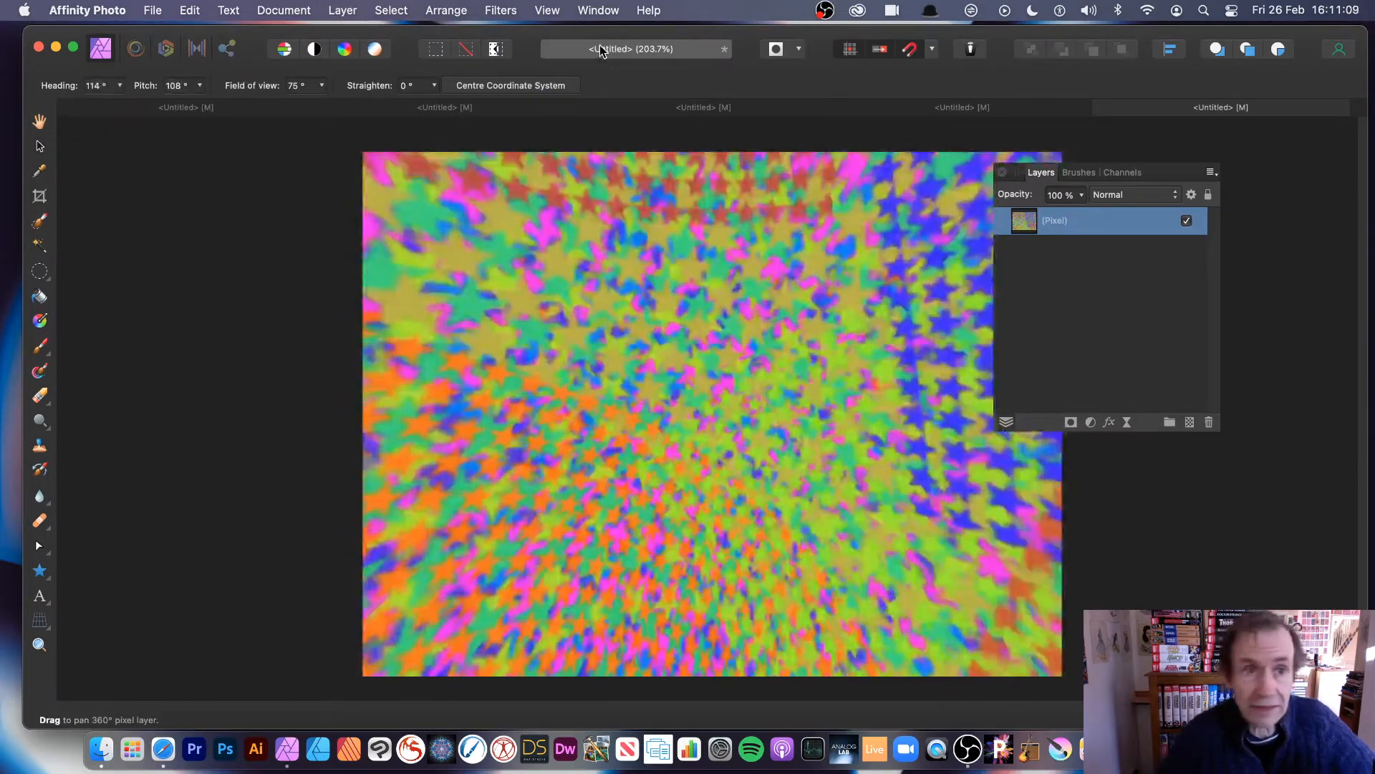
left_click(341, 10)
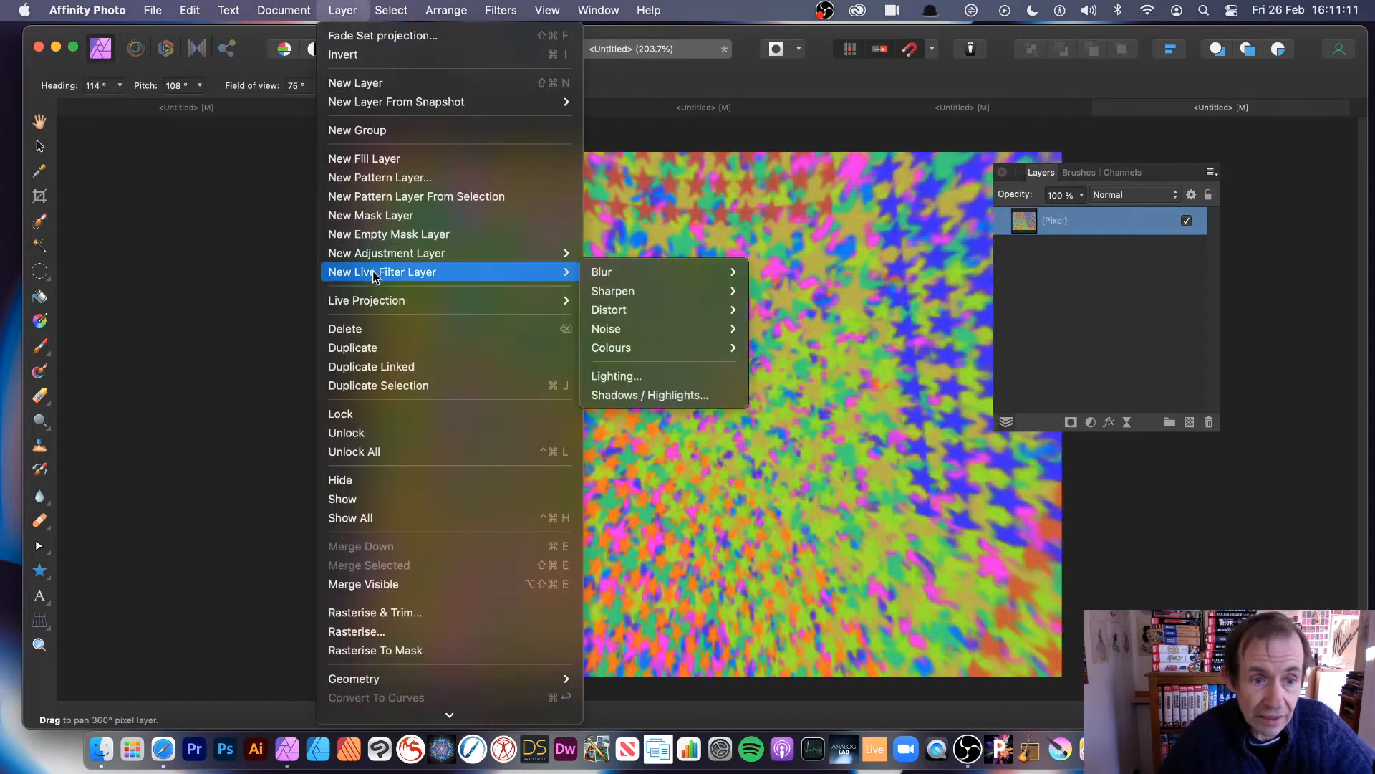
mouse_move(544, 301)
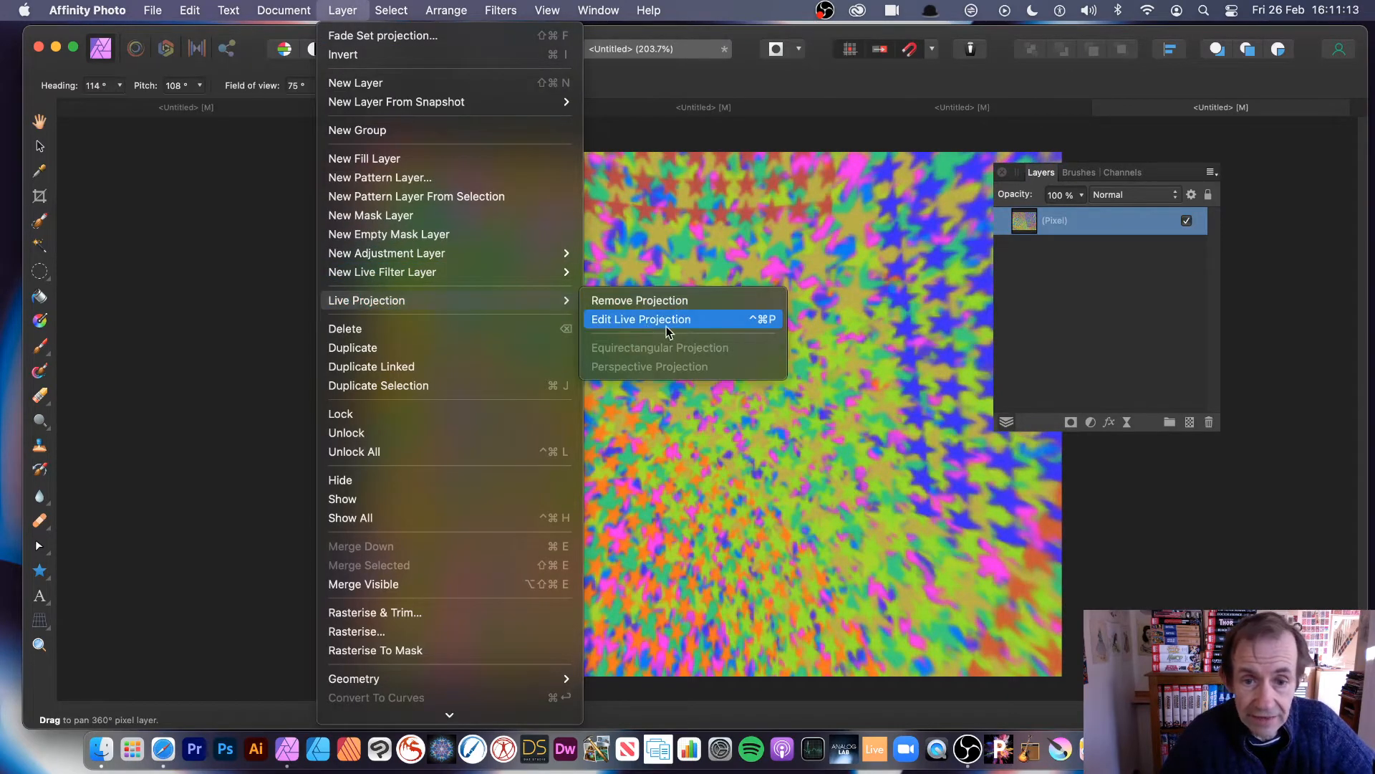
left_click(669, 323)
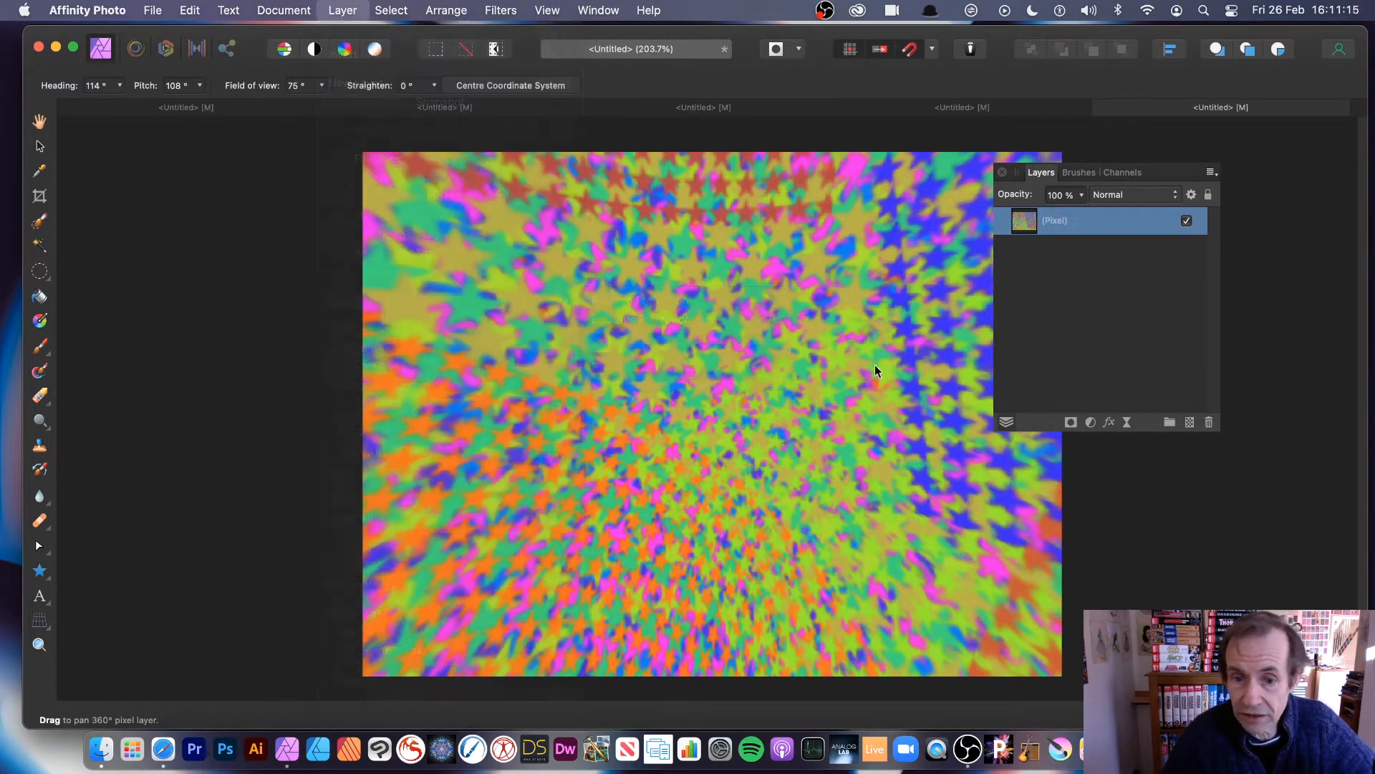
left_click_drag(875, 364, 698, 493)
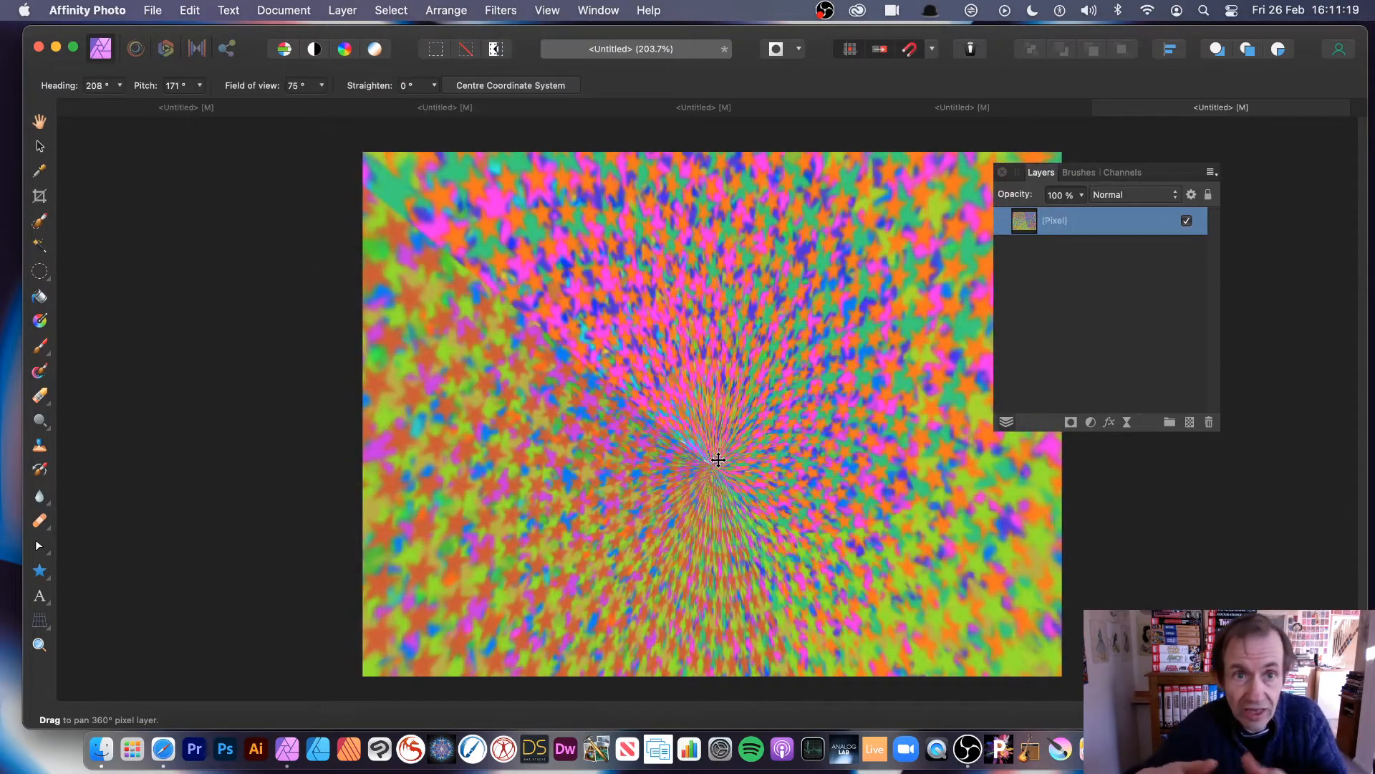
left_click_drag(720, 384, 731, 694)
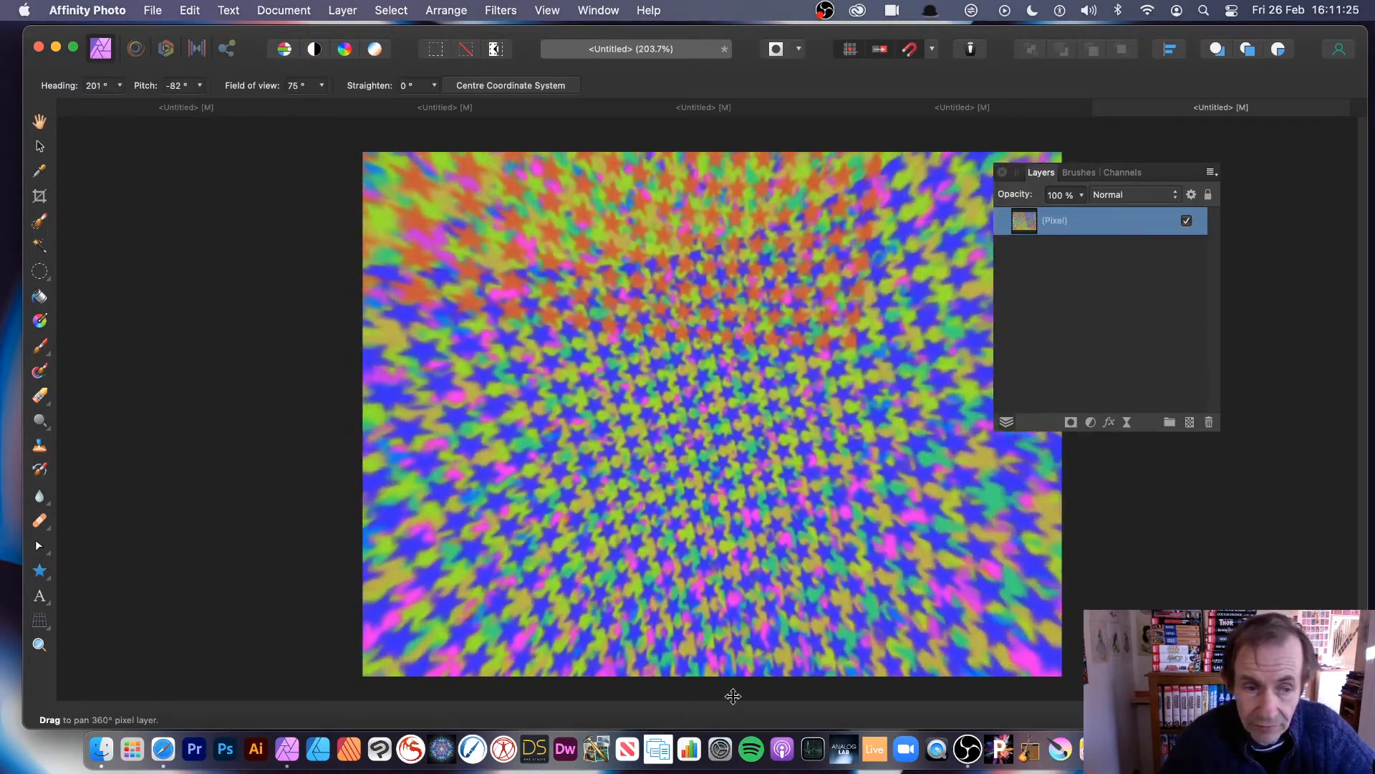
- Paint more star patches over the projected image with the 440 px star brush
left_click(40, 349)
left_click(533, 314)
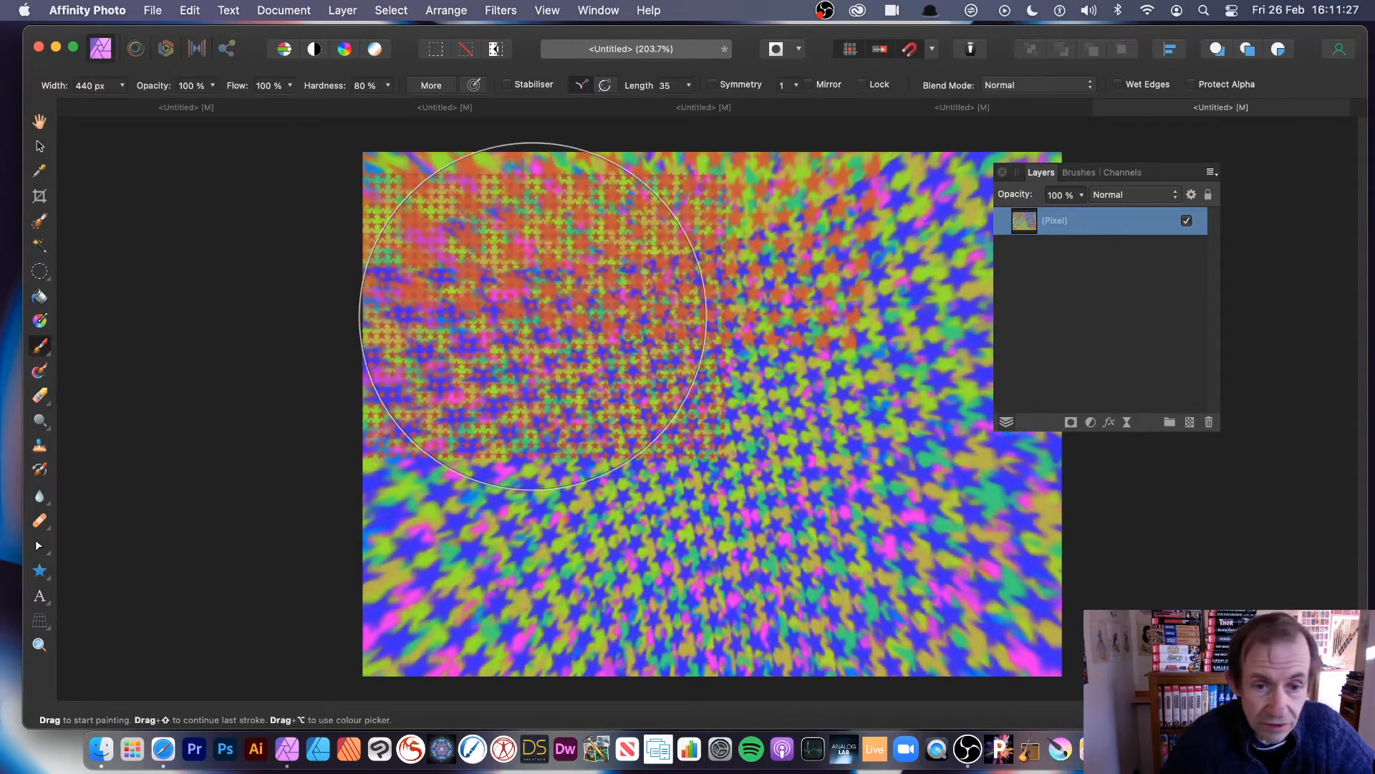
mouse_move(779, 498)
left_mouse_down()
mouse_move(812, 482)
mouse_move(871, 302)
mouse_move(862, 280)
mouse_move(510, 508)
mouse_move(719, 507)
mouse_move(814, 529)
mouse_move(821, 460)
mouse_move(739, 285)
left_mouse_up()
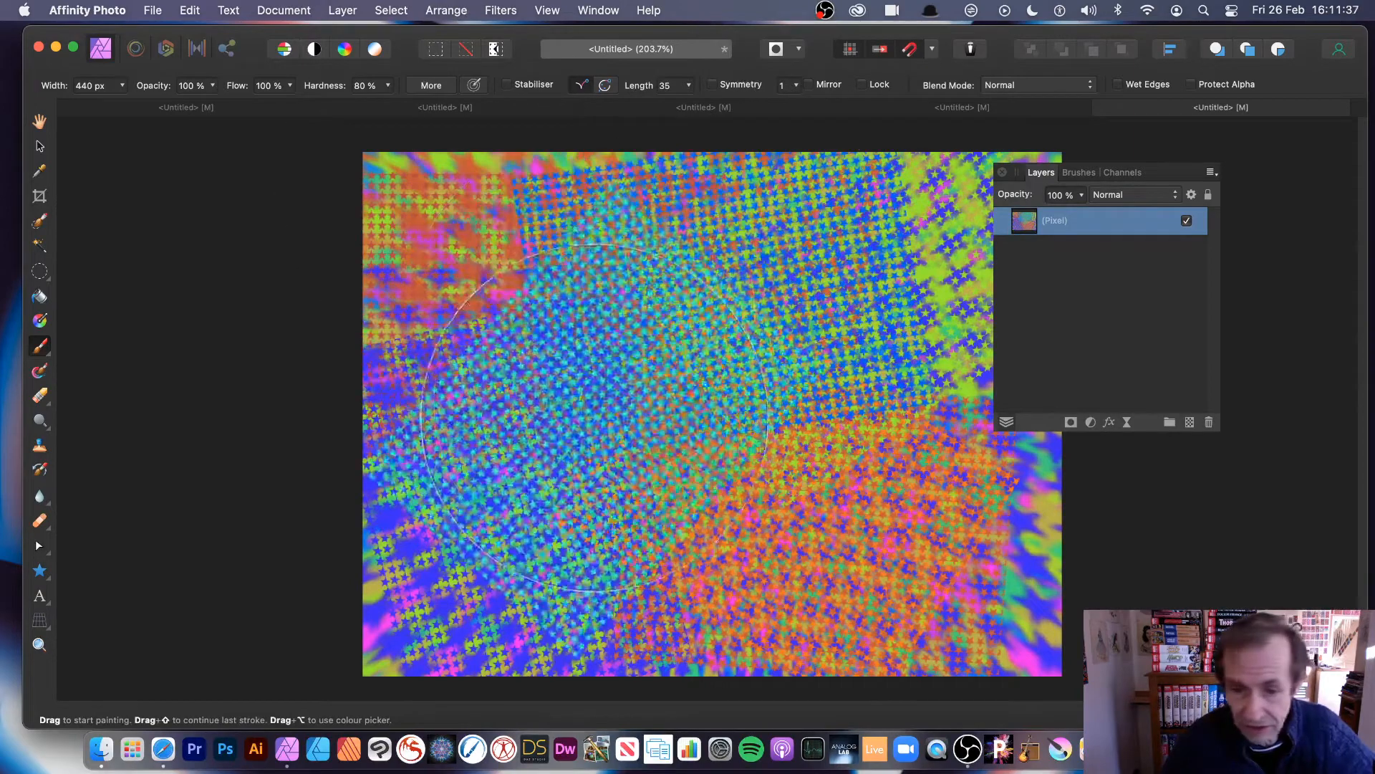
- Paint another star patch over the image's lower-right area, and pan the layer's live projection to a heading of 121° and a pitch of 54°
left_click(935, 535)
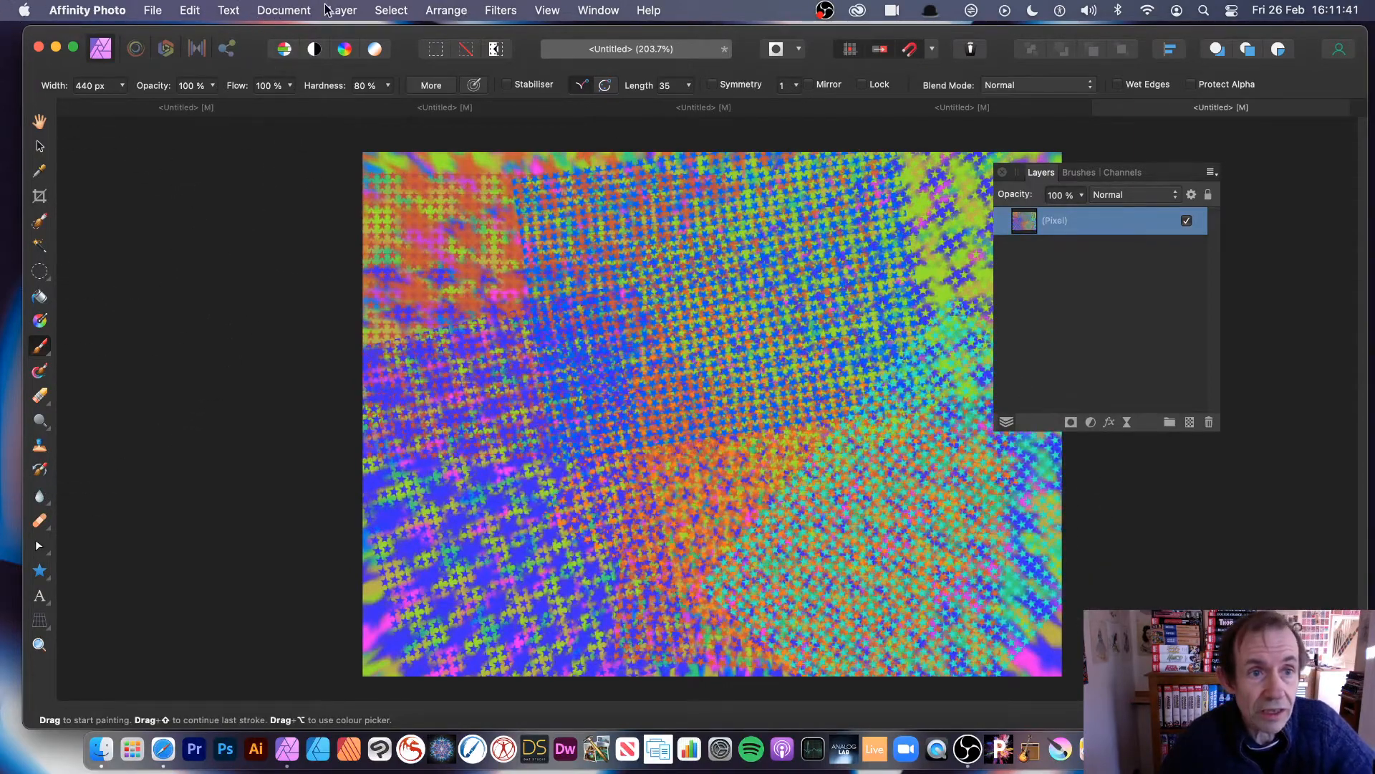
left_click(344, 11)
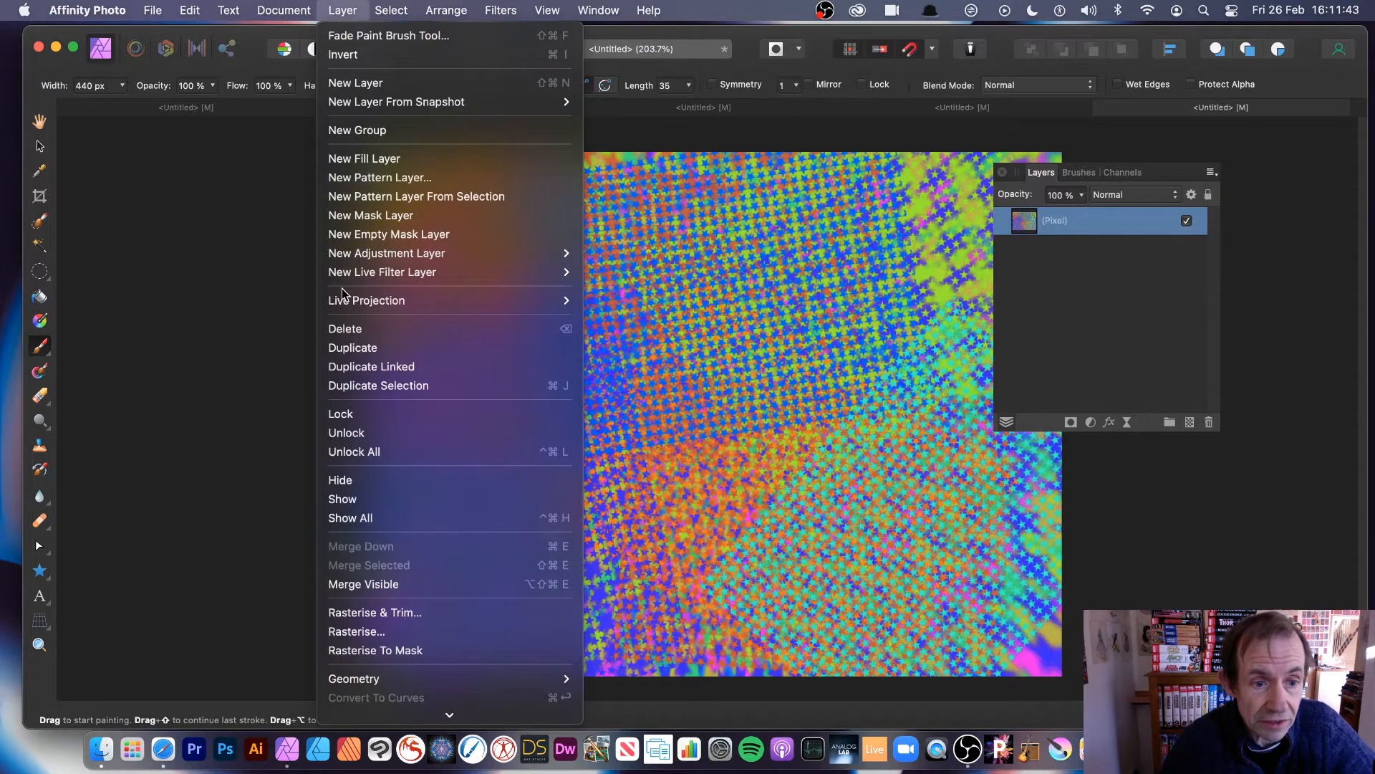
mouse_move(346, 301)
left_click(613, 319)
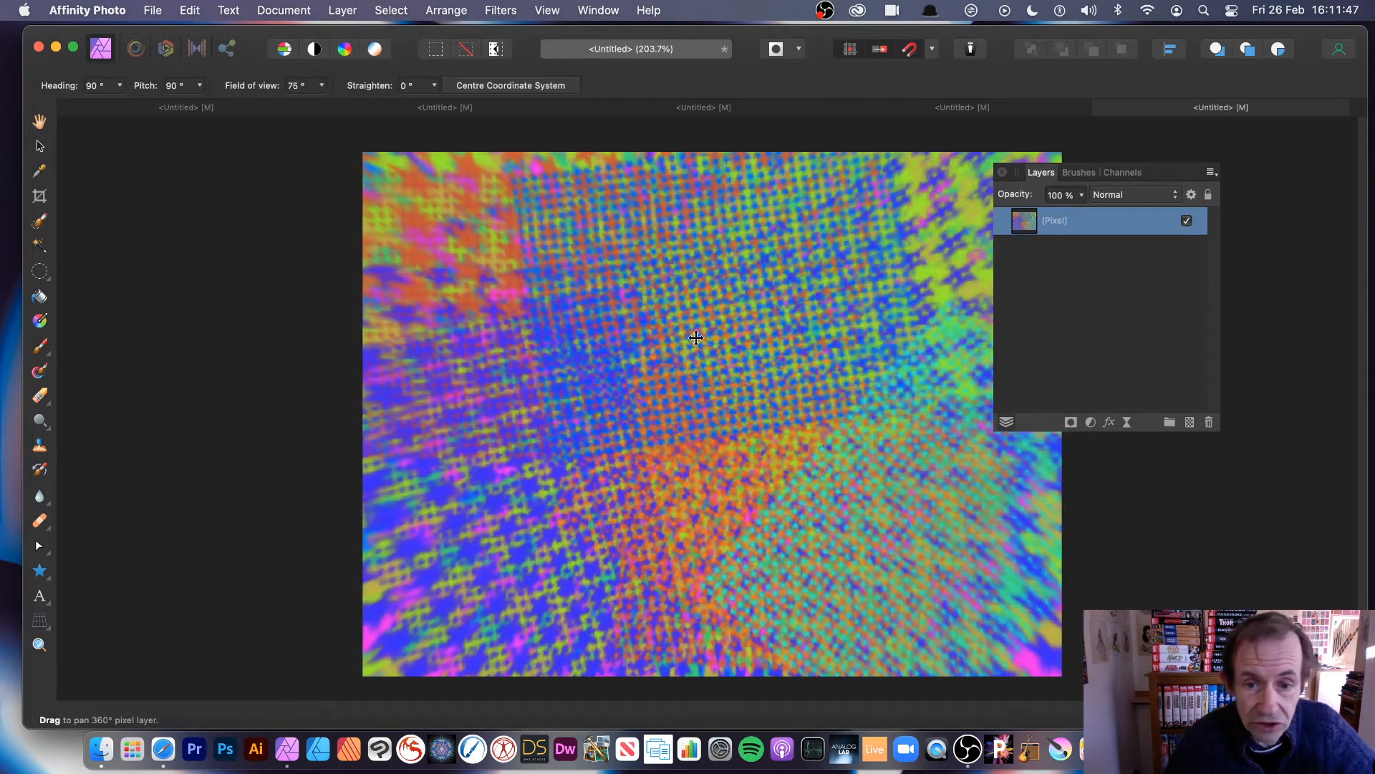
left_click_drag(696, 337, 698, 588)
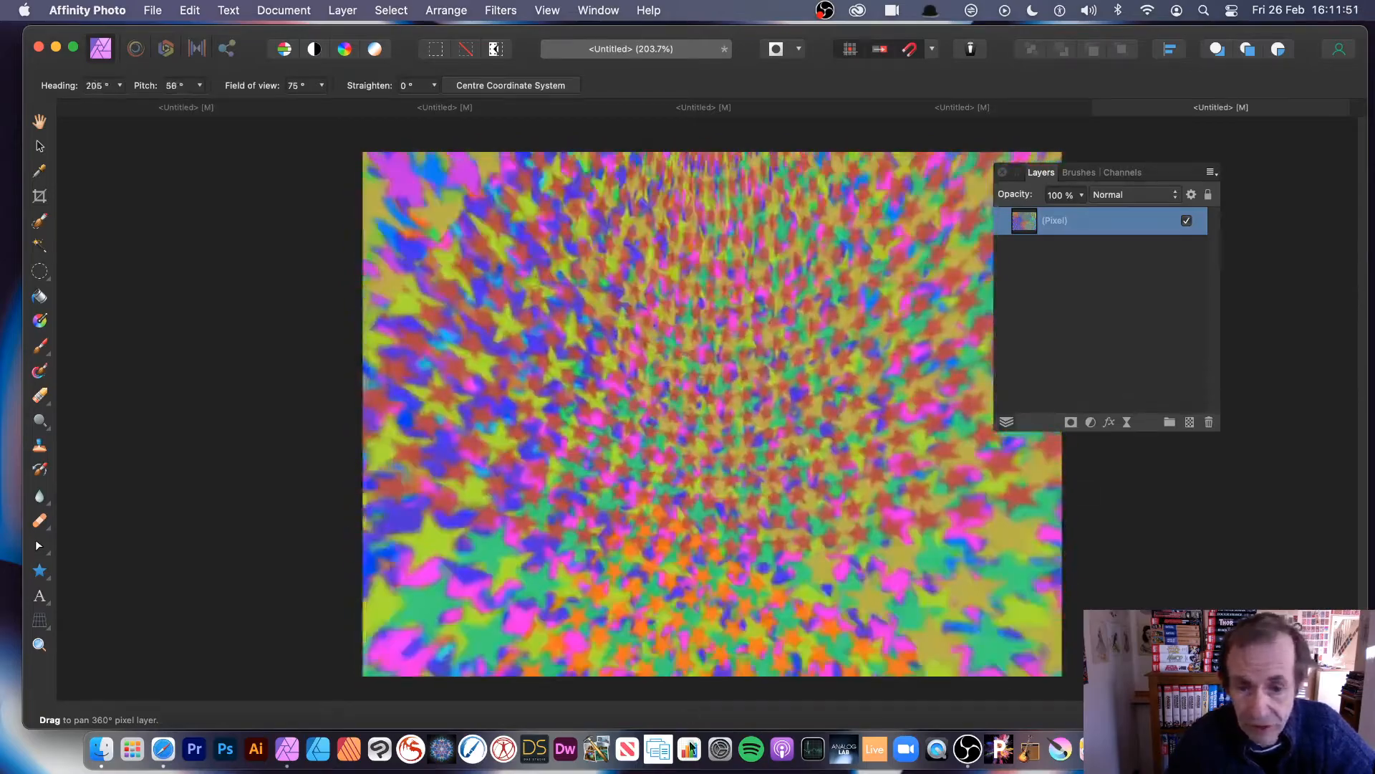
left_click_drag(690, 743, 852, 734)
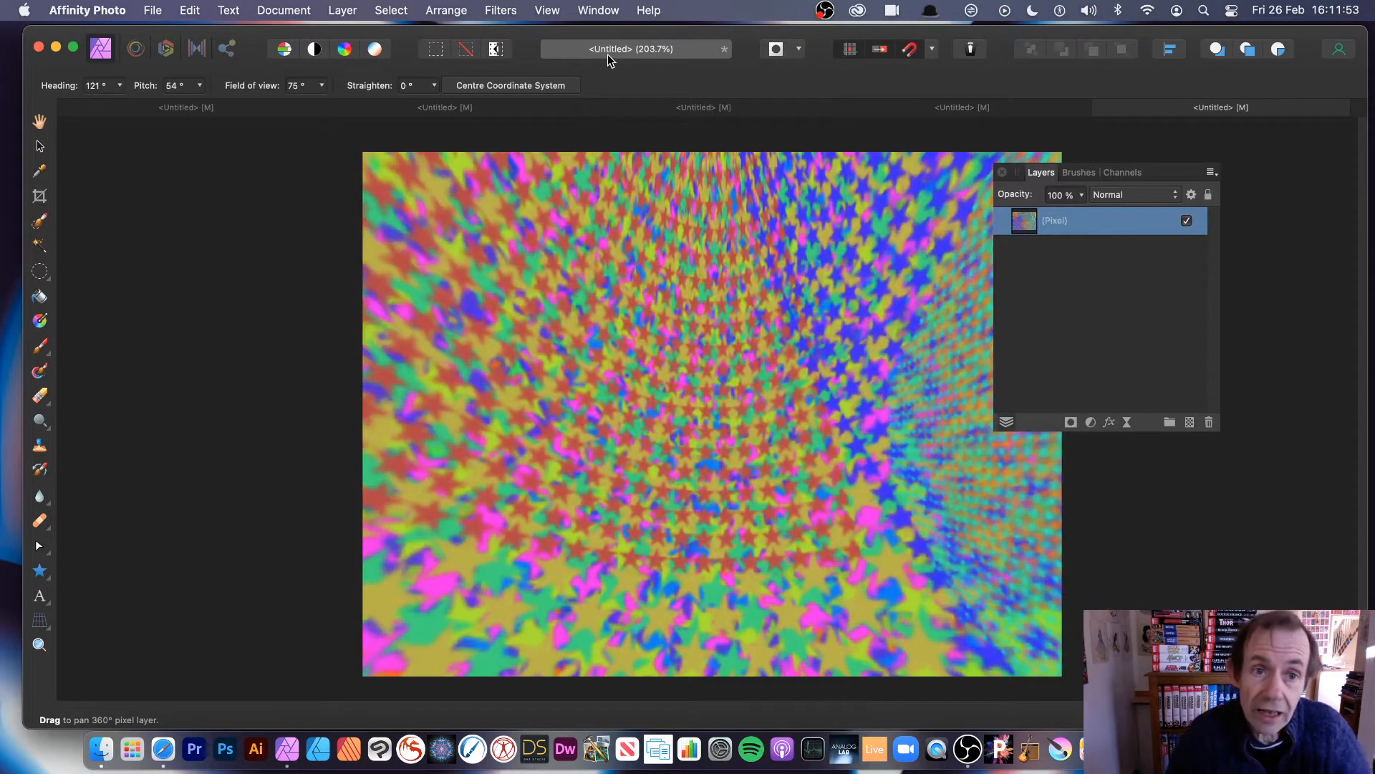
- Rasterise the projected pixel layer and try a 440 px star brush stroke over its right side
left_click(342, 11)
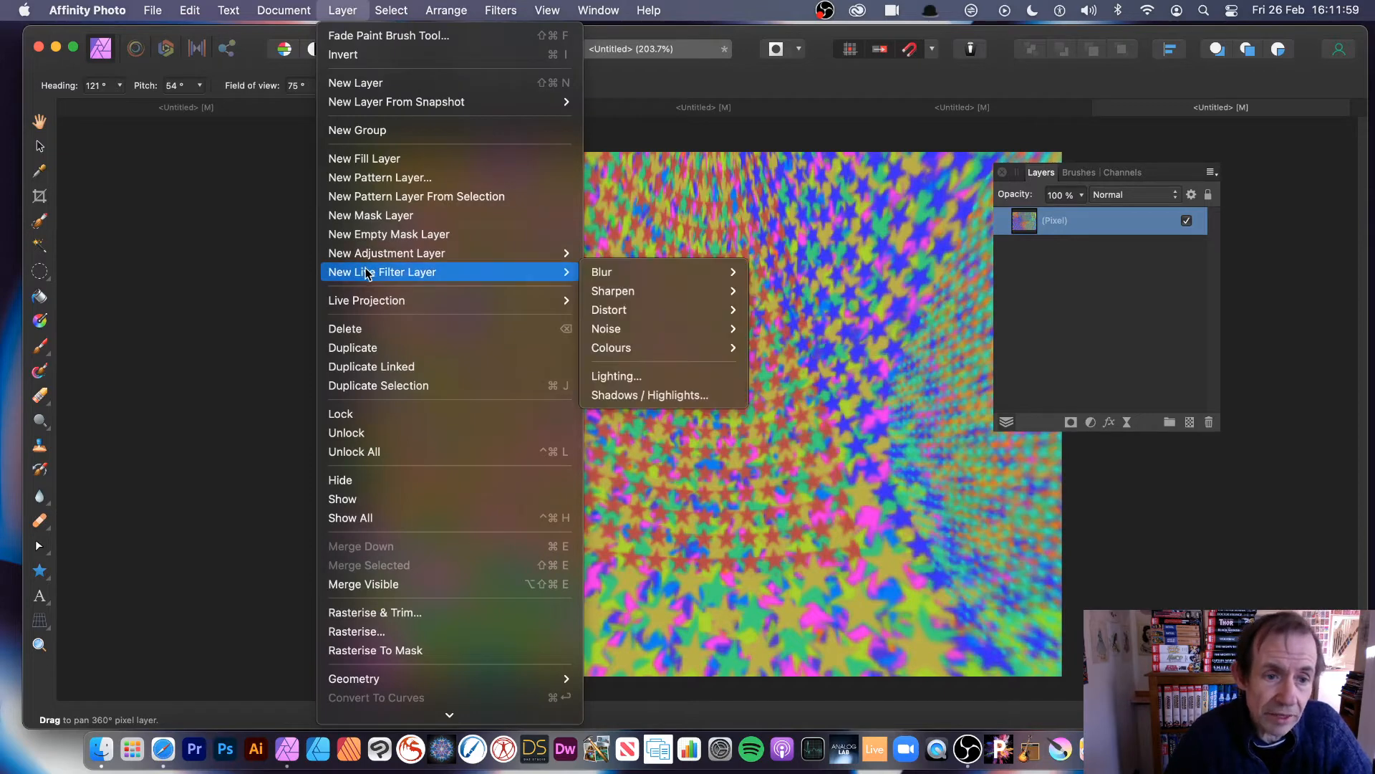
mouse_move(430, 300)
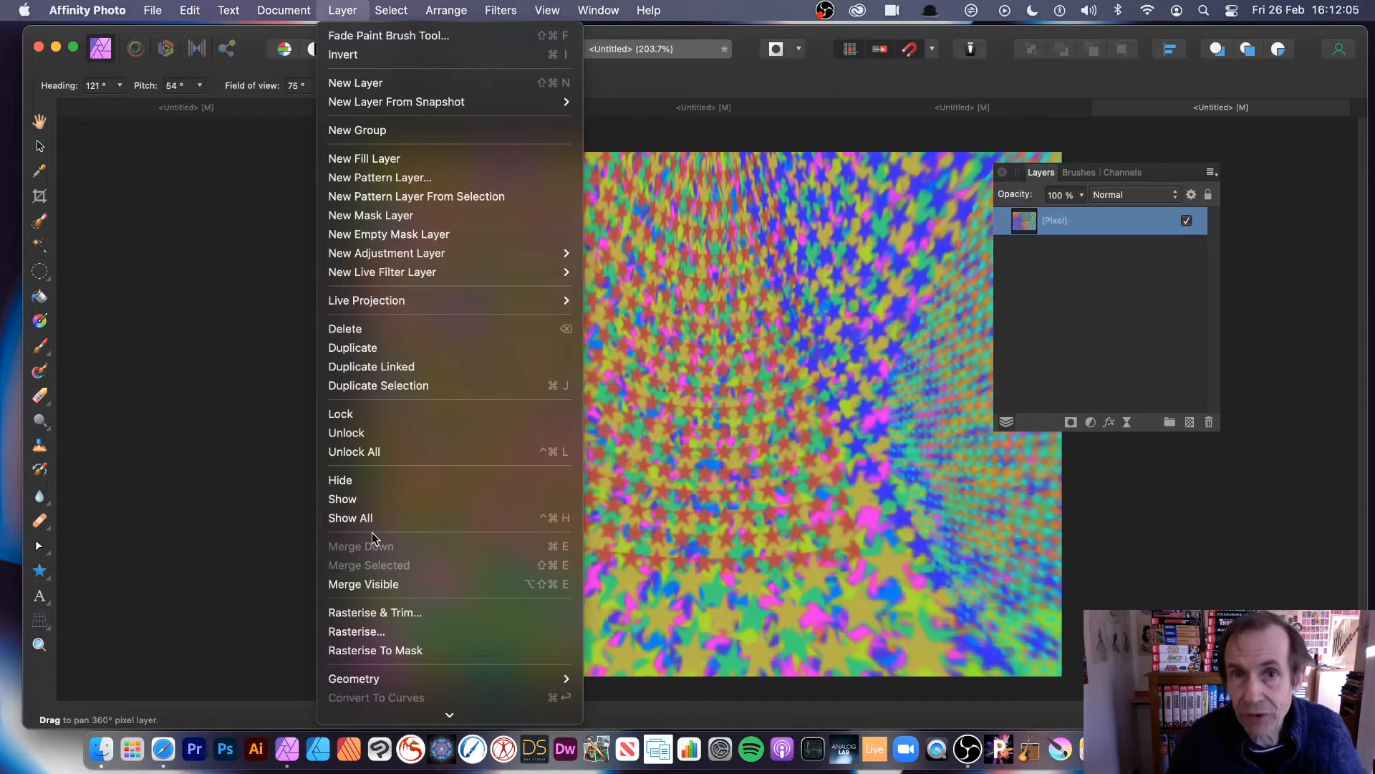
left_click(363, 631)
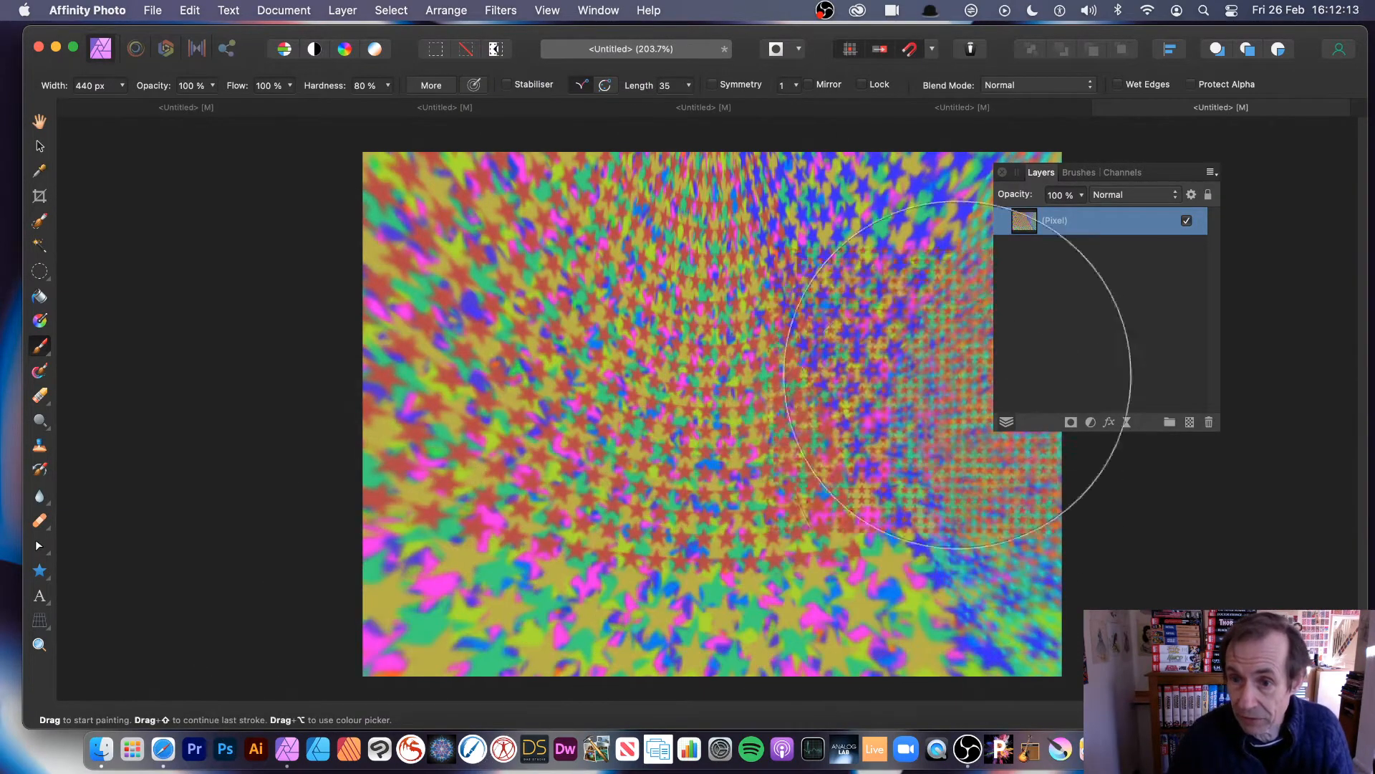
left_click_drag(956, 304, 924, 313)
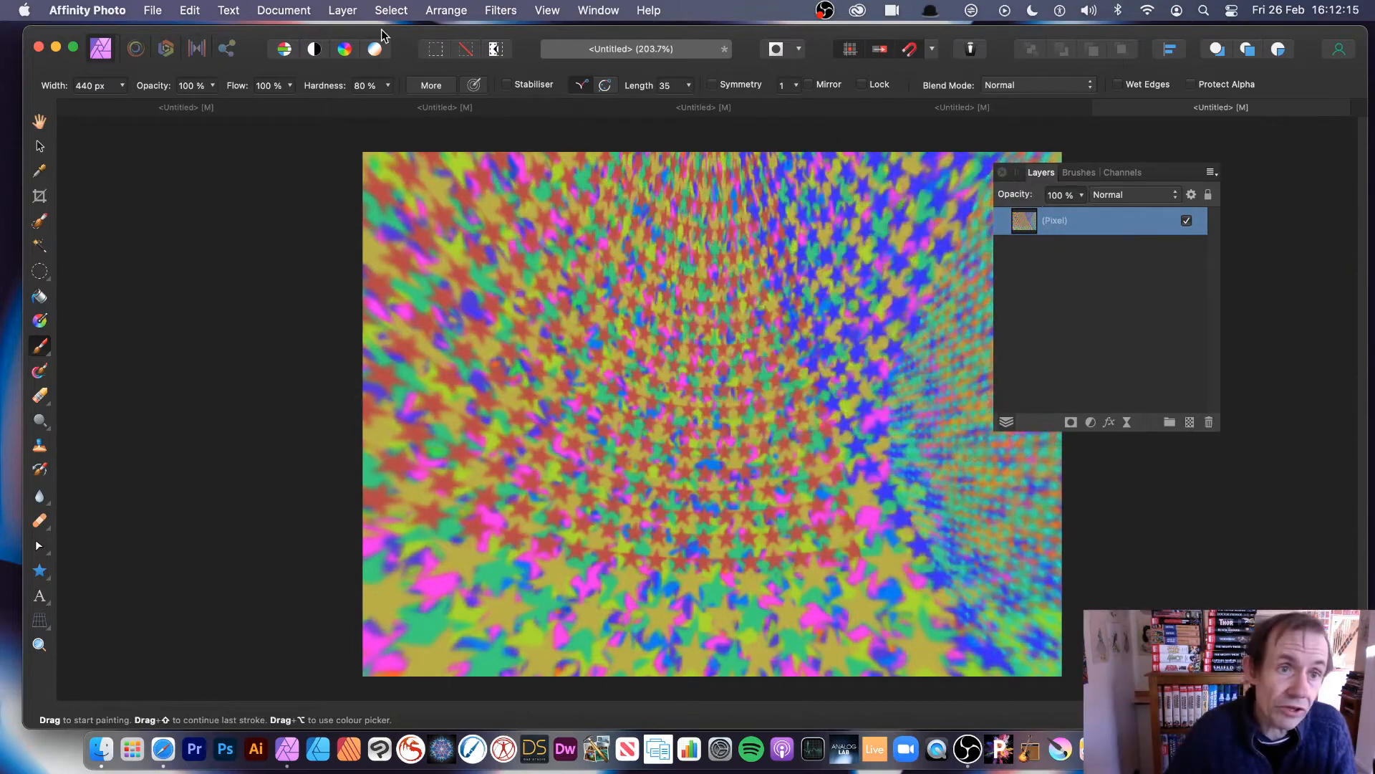
left_click(343, 10)
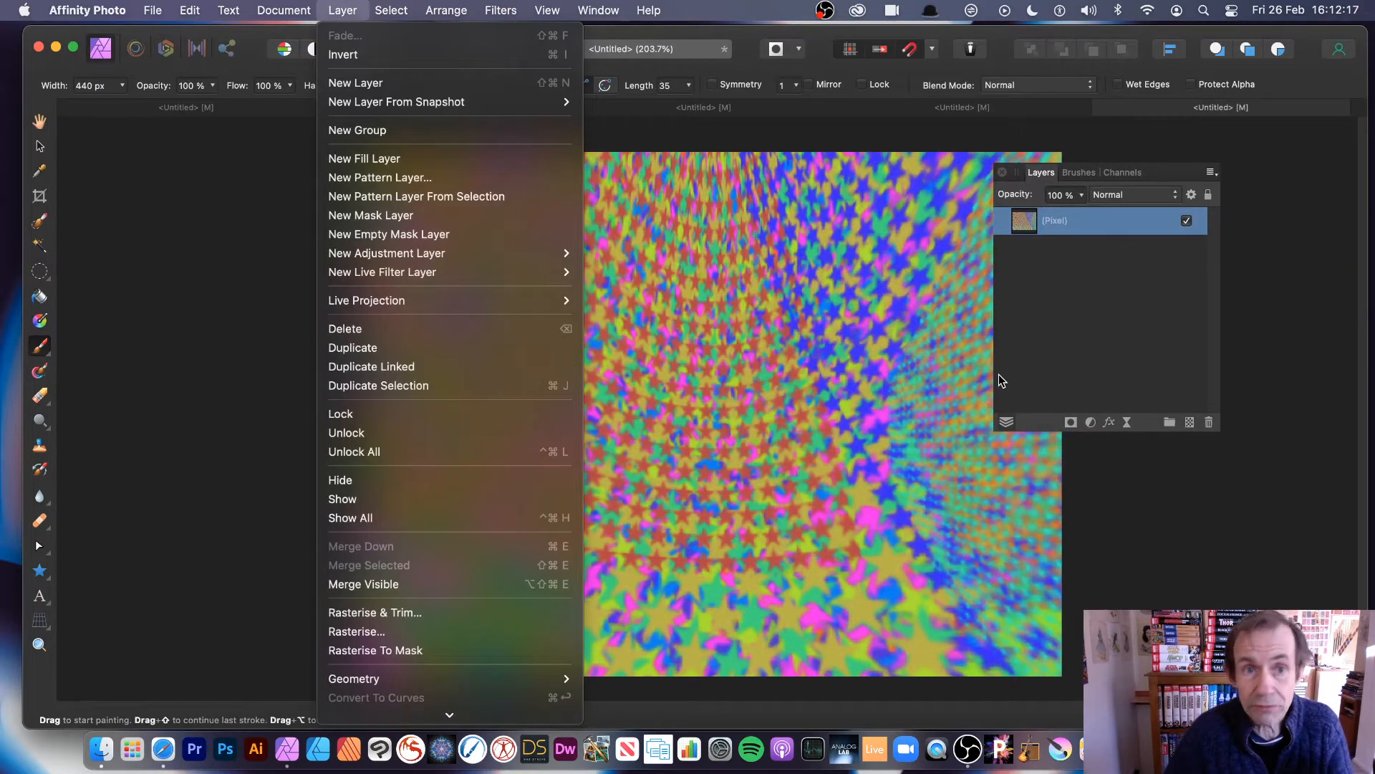
mouse_move(489, 308)
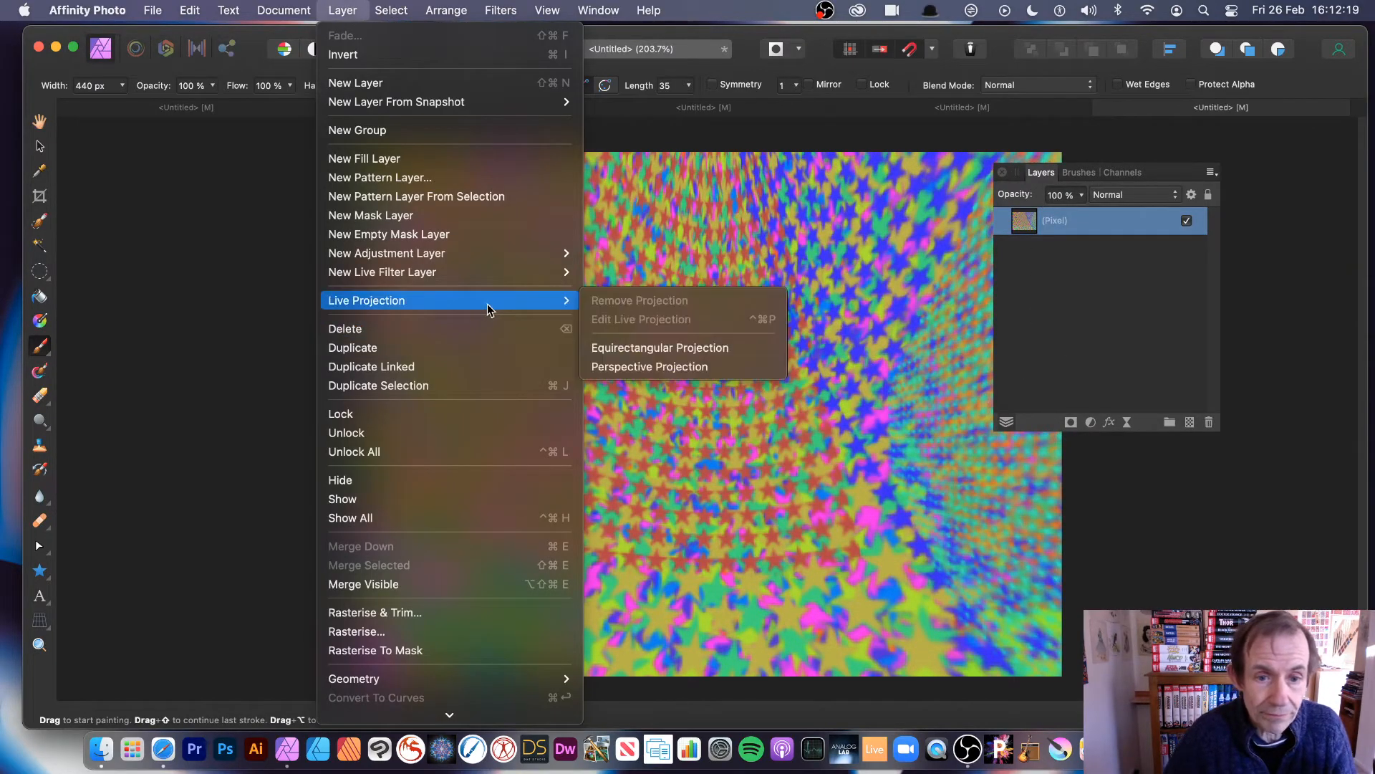
left_click(647, 350)
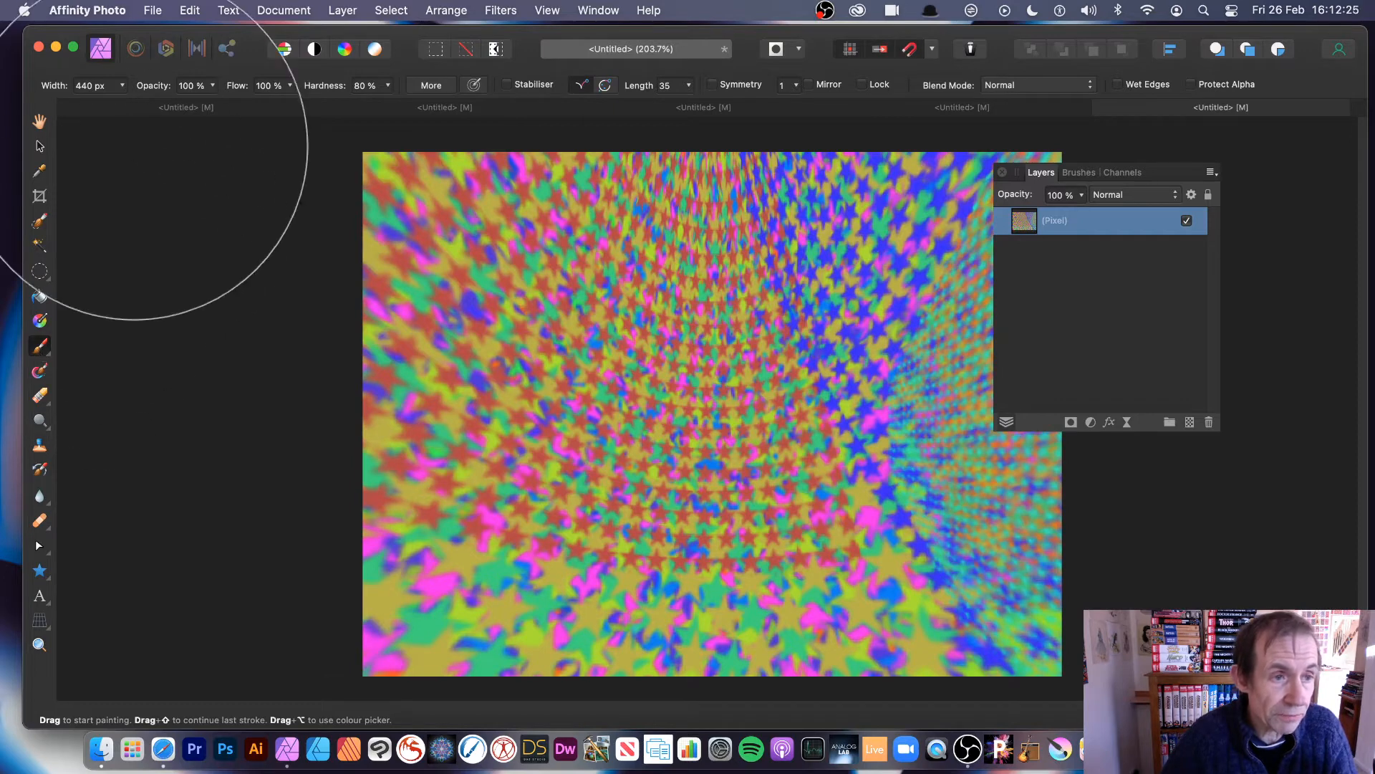
- Increase the brush width to 800 px and paint large star patches over most of the canvas
left_click(123, 86)
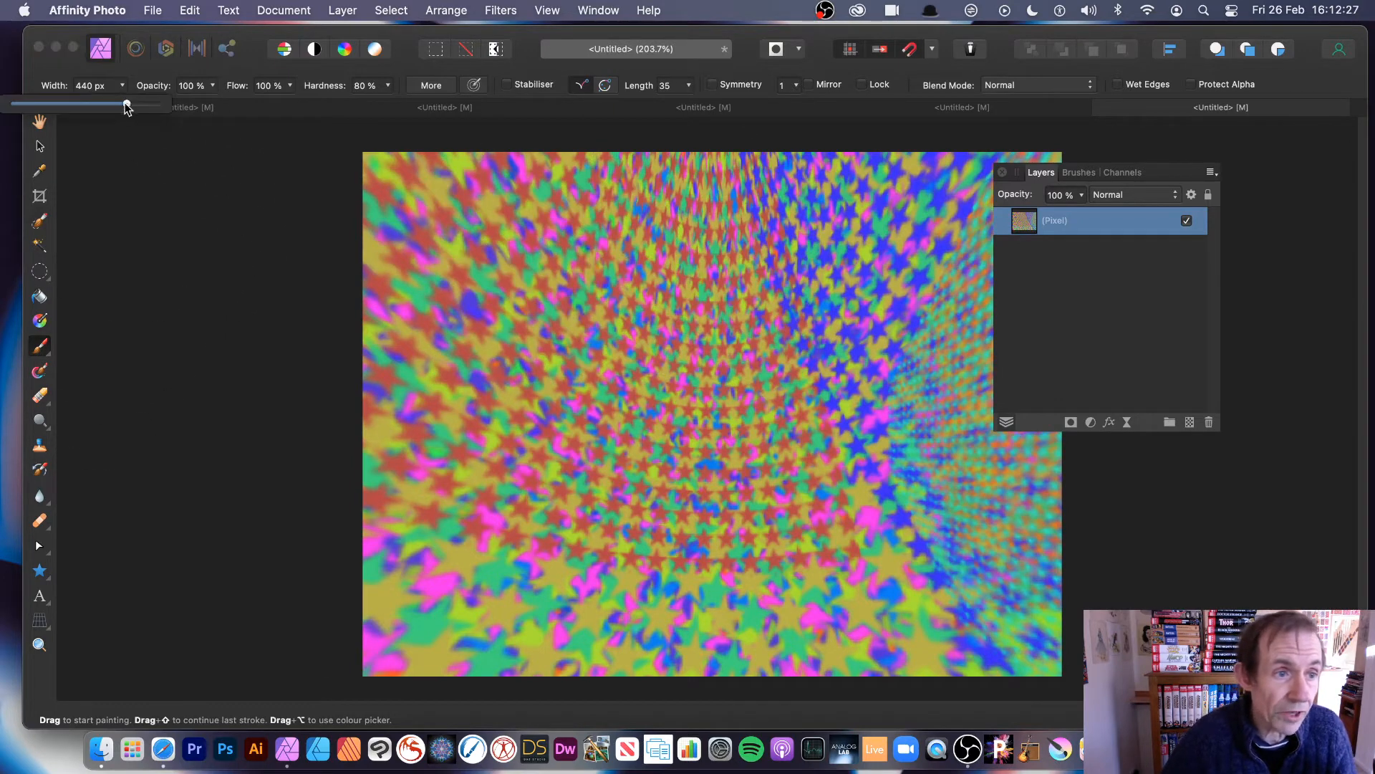
left_click_drag(135, 104, 138, 104)
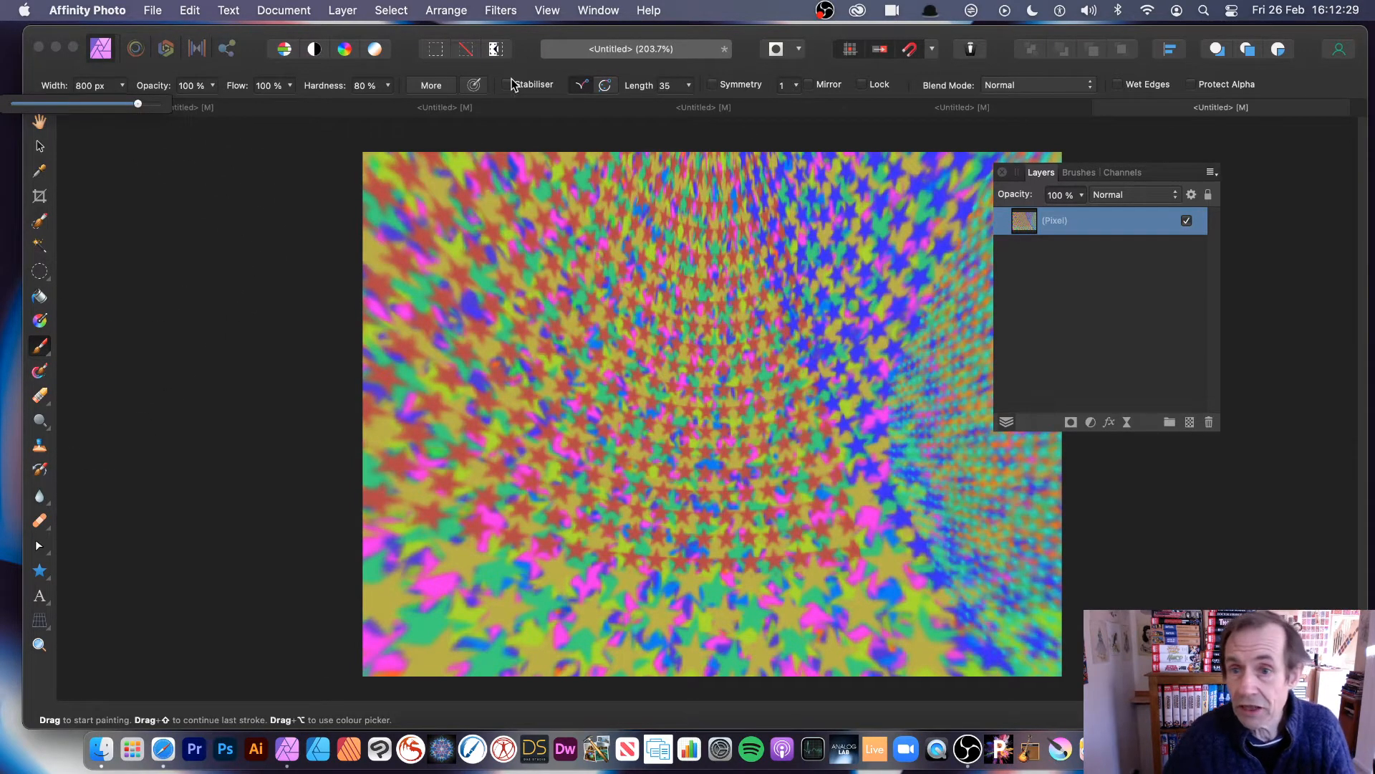
mouse_move(681, 380)
left_mouse_down()
mouse_move(721, 392)
mouse_move(568, 372)
mouse_move(788, 503)
mouse_move(586, 506)
mouse_move(895, 354)
mouse_move(824, 287)
mouse_move(645, 373)
left_mouse_up()
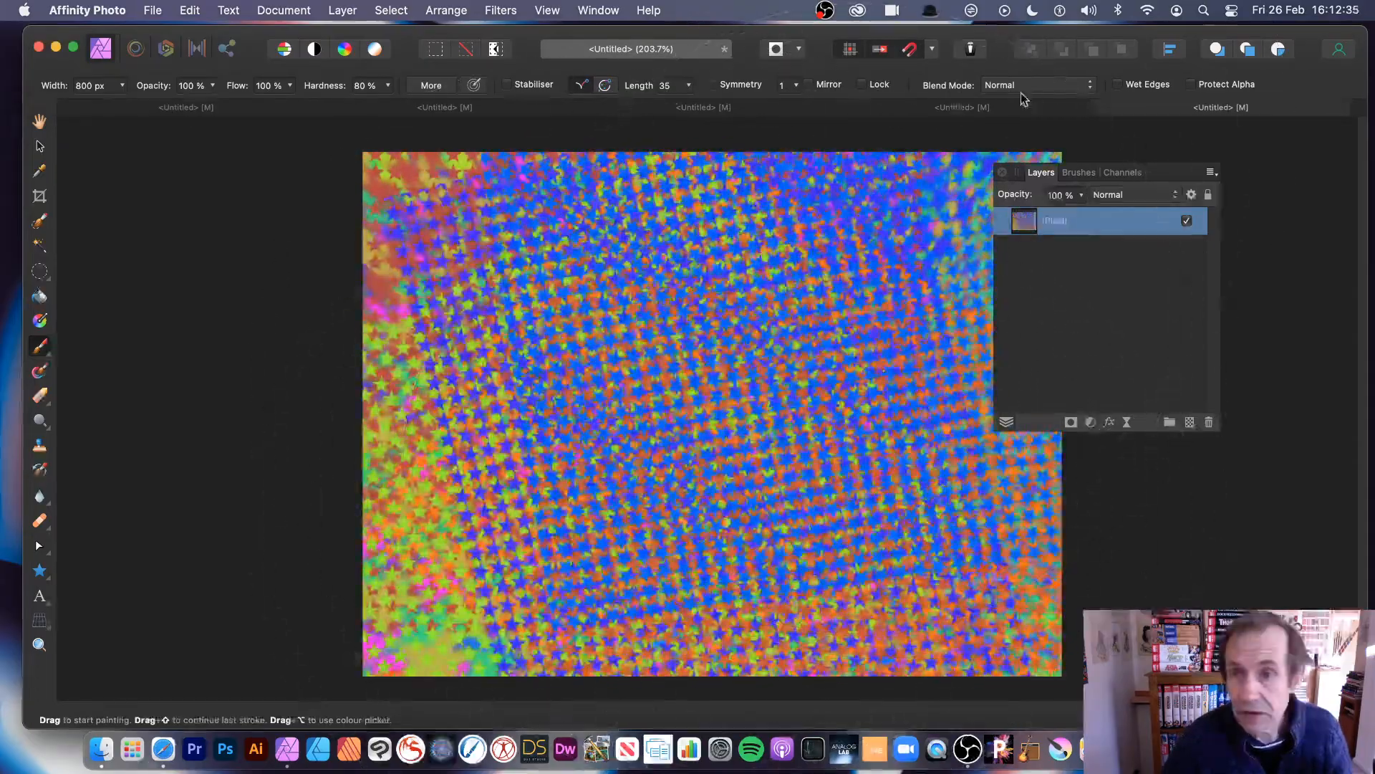
- Set the brush's blend mode to Difference and paint star patches across the whole canvas
left_click(1036, 85)
left_click(1012, 434)
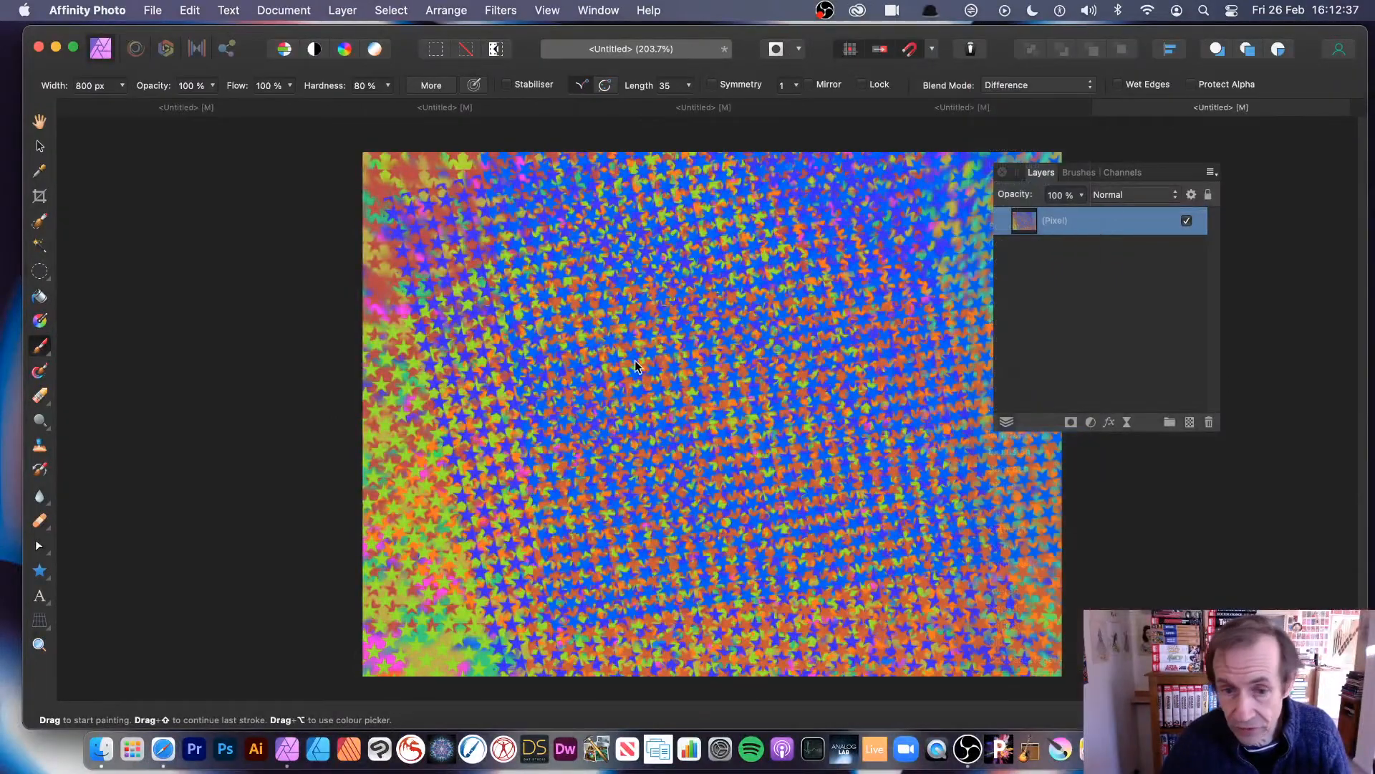
mouse_move(716, 401)
left_mouse_down()
mouse_move(738, 430)
mouse_move(862, 444)
mouse_move(416, 460)
mouse_move(501, 458)
left_mouse_up()
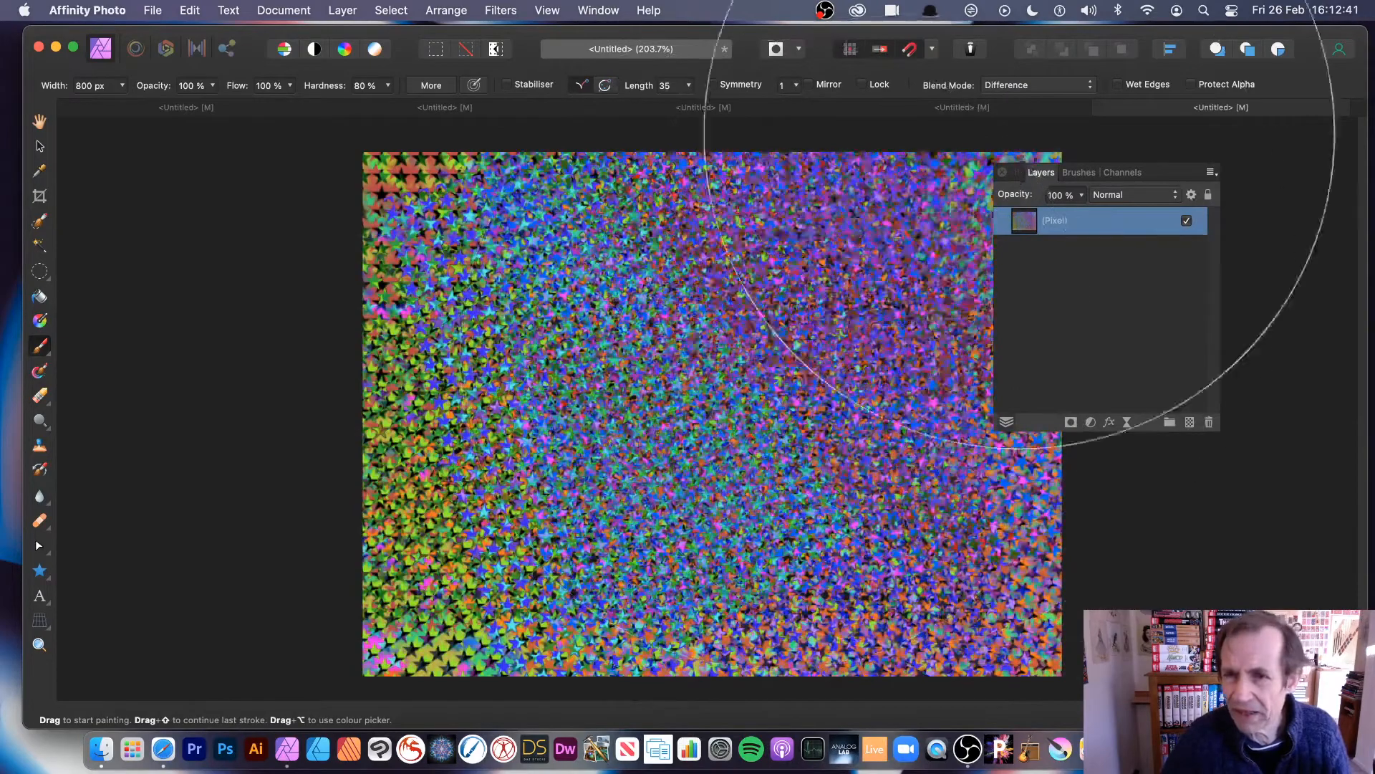
- Return the brush's blend mode to Normal, and replace the Difference strokes with overlapping 800 px star patches over most of the canvas
left_click(1037, 84)
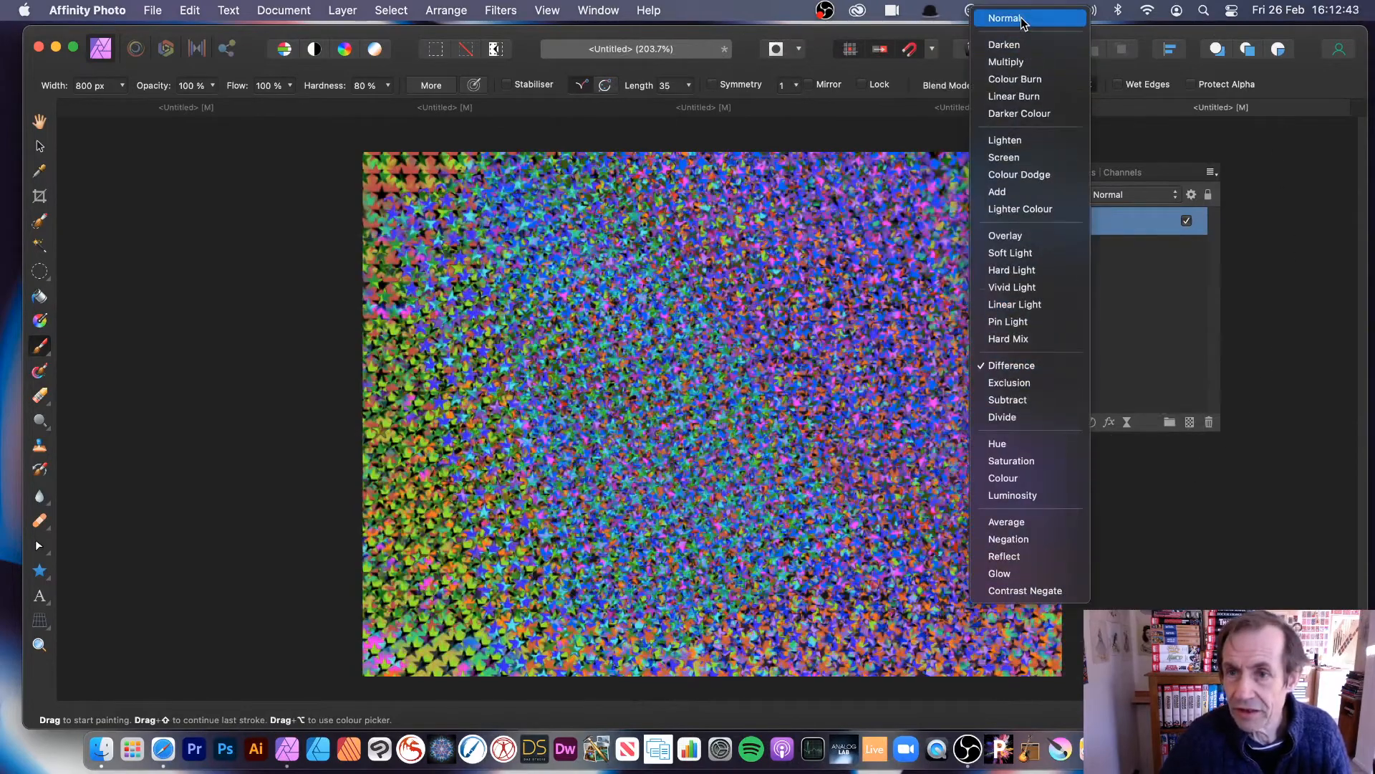
left_click(1029, 16)
left_click_drag(834, 344, 832, 338)
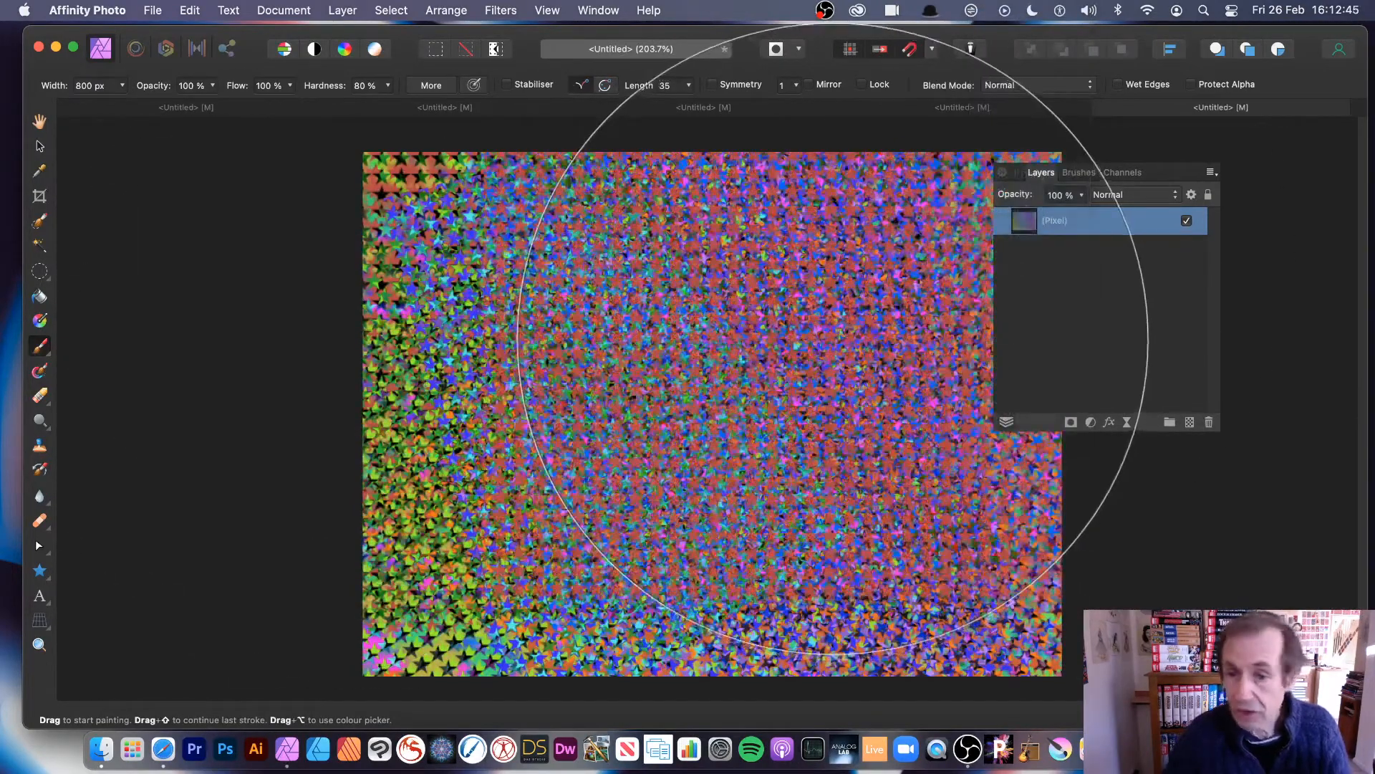
left_click(832, 338)
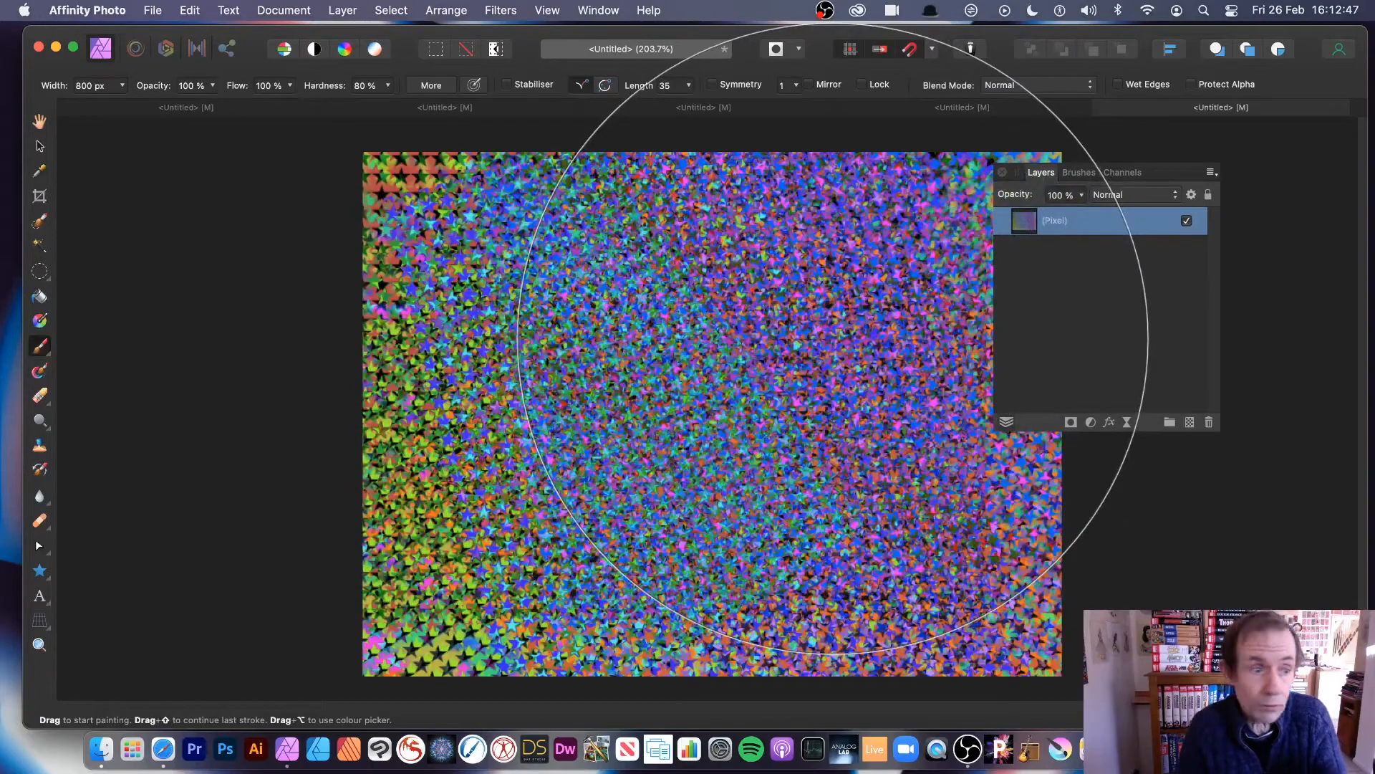
mouse_move(832, 338)
left_mouse_down()
mouse_move(747, 343)
mouse_move(477, 250)
mouse_move(452, 279)
mouse_move(559, 443)
mouse_move(577, 294)
left_mouse_up()
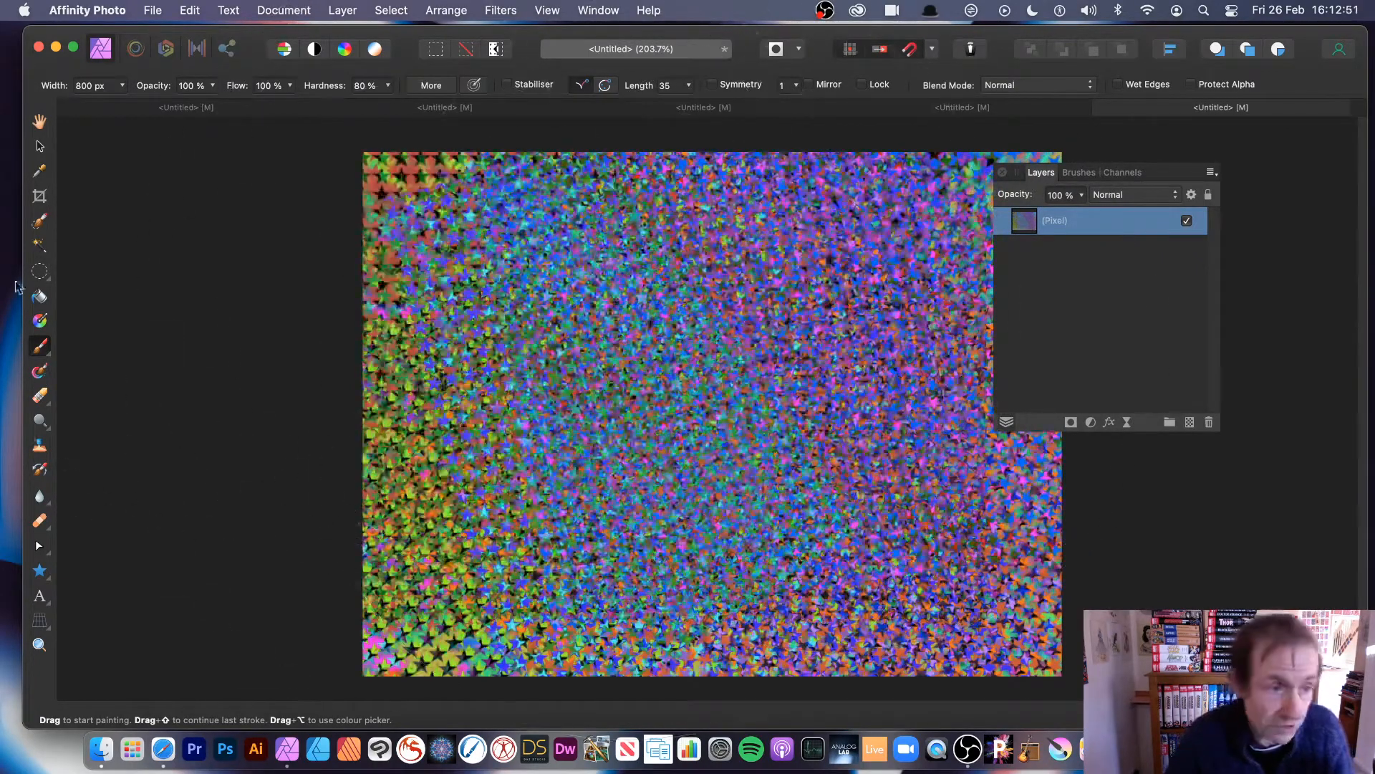
left_click(42, 276)
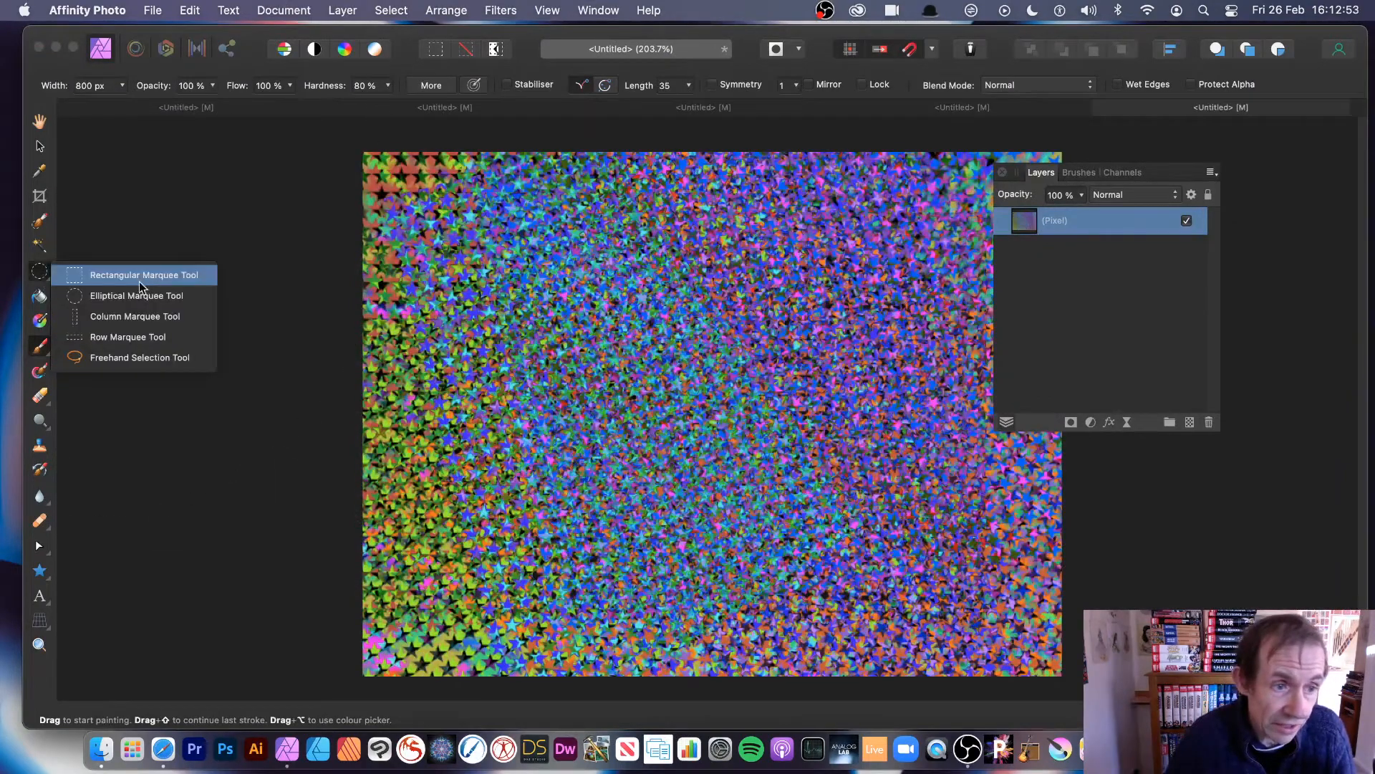
mouse_move(960, 338)
left_mouse_down()
mouse_move(455, 285)
mouse_move(354, 335)
mouse_move(1290, 308)
mouse_move(1374, 380)
left_mouse_up()
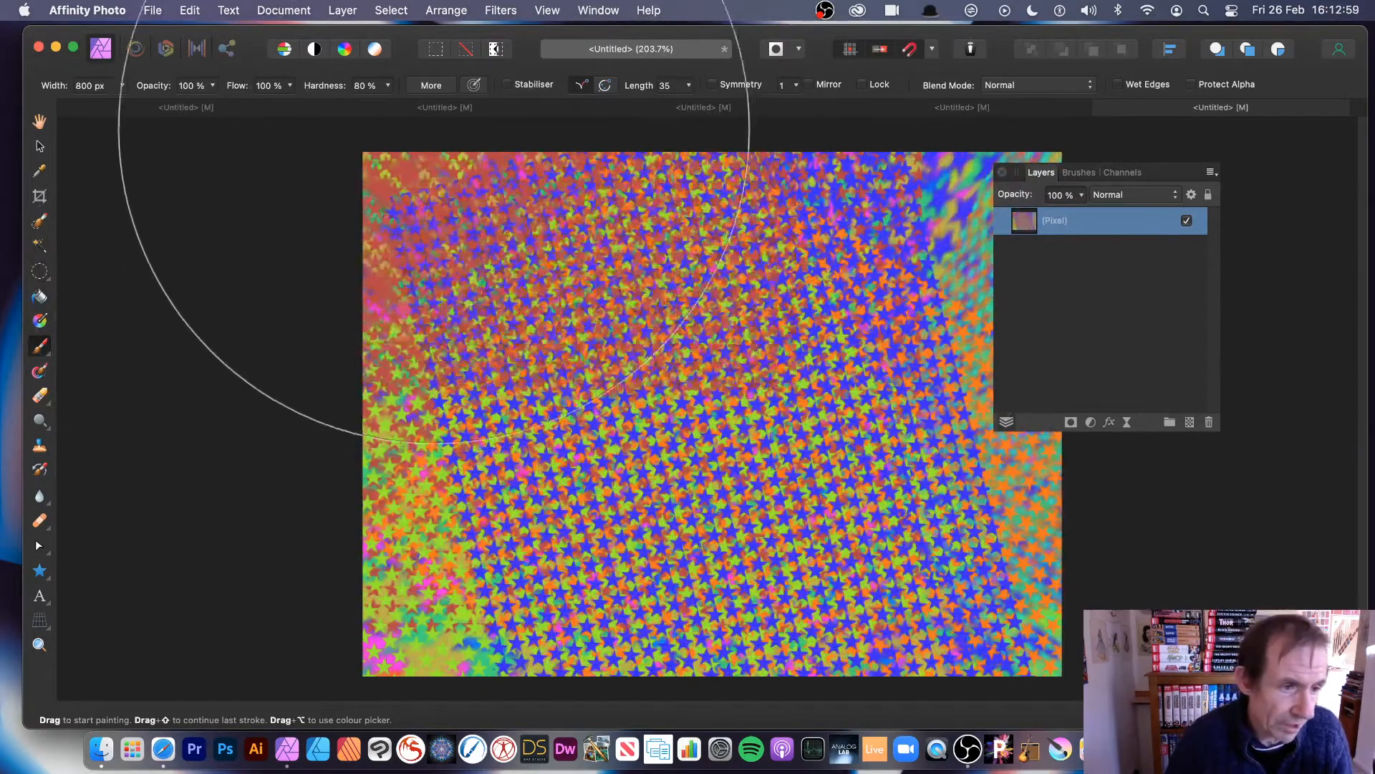
- Draw an irregular freehand selection with an 18 px feather in the middle of the canvas and create a pattern layer from it
left_click(40, 271)
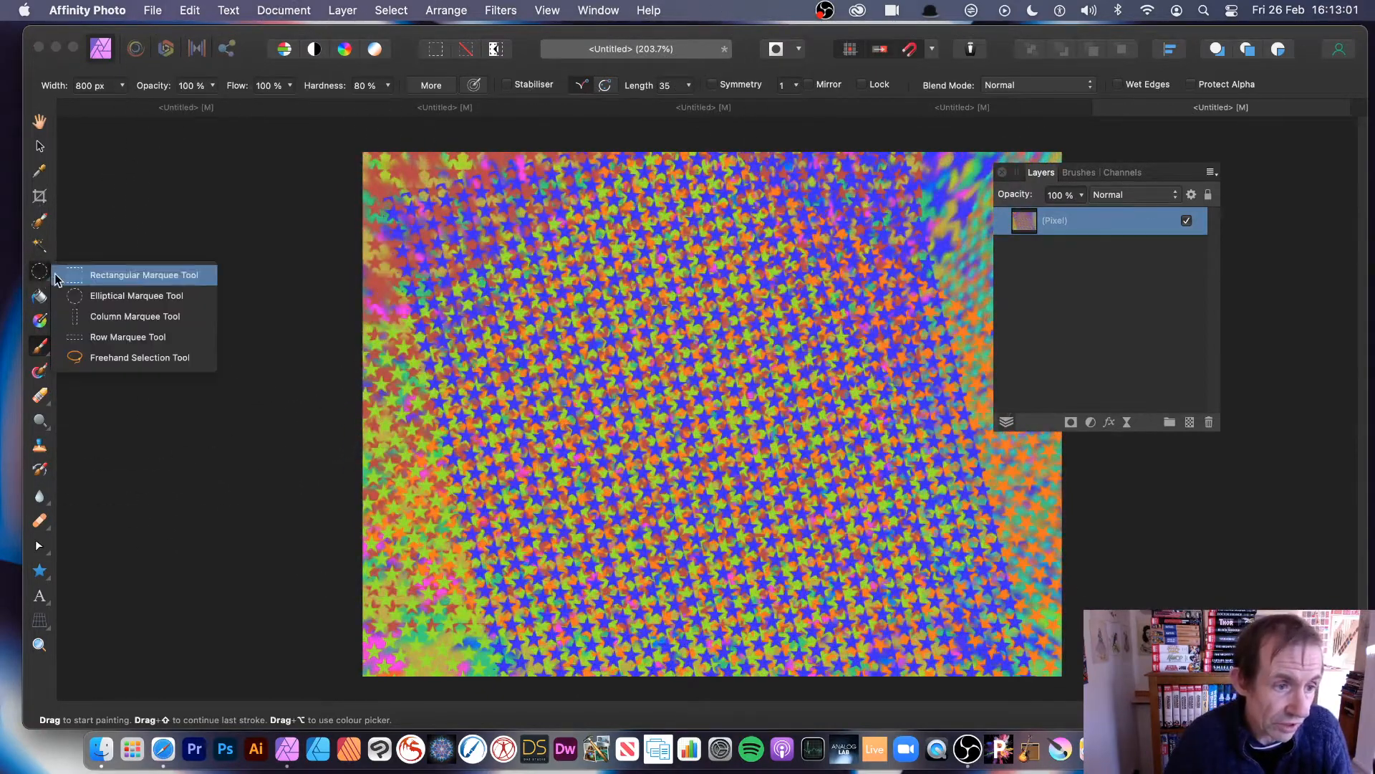
left_click(127, 359)
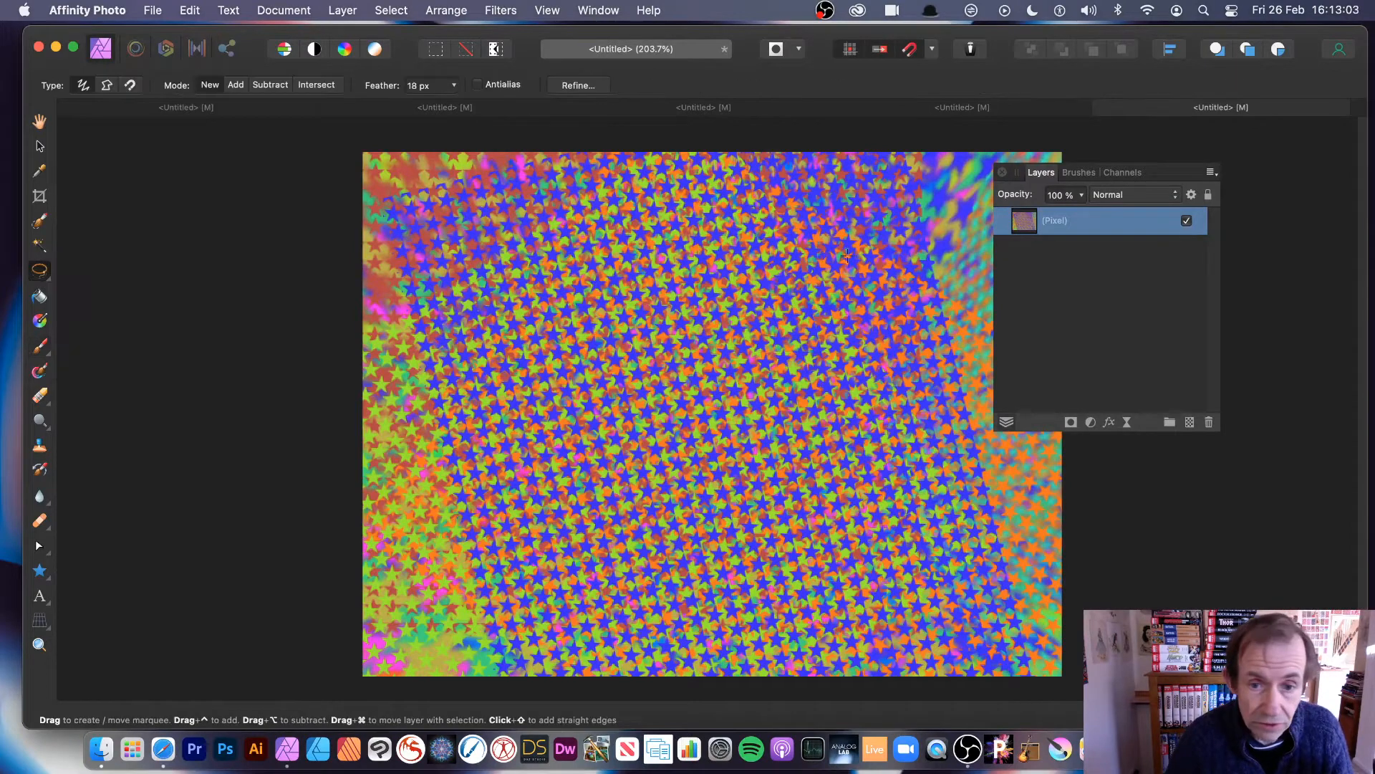
mouse_move(649, 237)
left_mouse_down()
mouse_move(649, 349)
mouse_move(595, 523)
mouse_move(702, 485)
mouse_move(710, 558)
mouse_move(813, 513)
mouse_move(826, 401)
left_mouse_up()
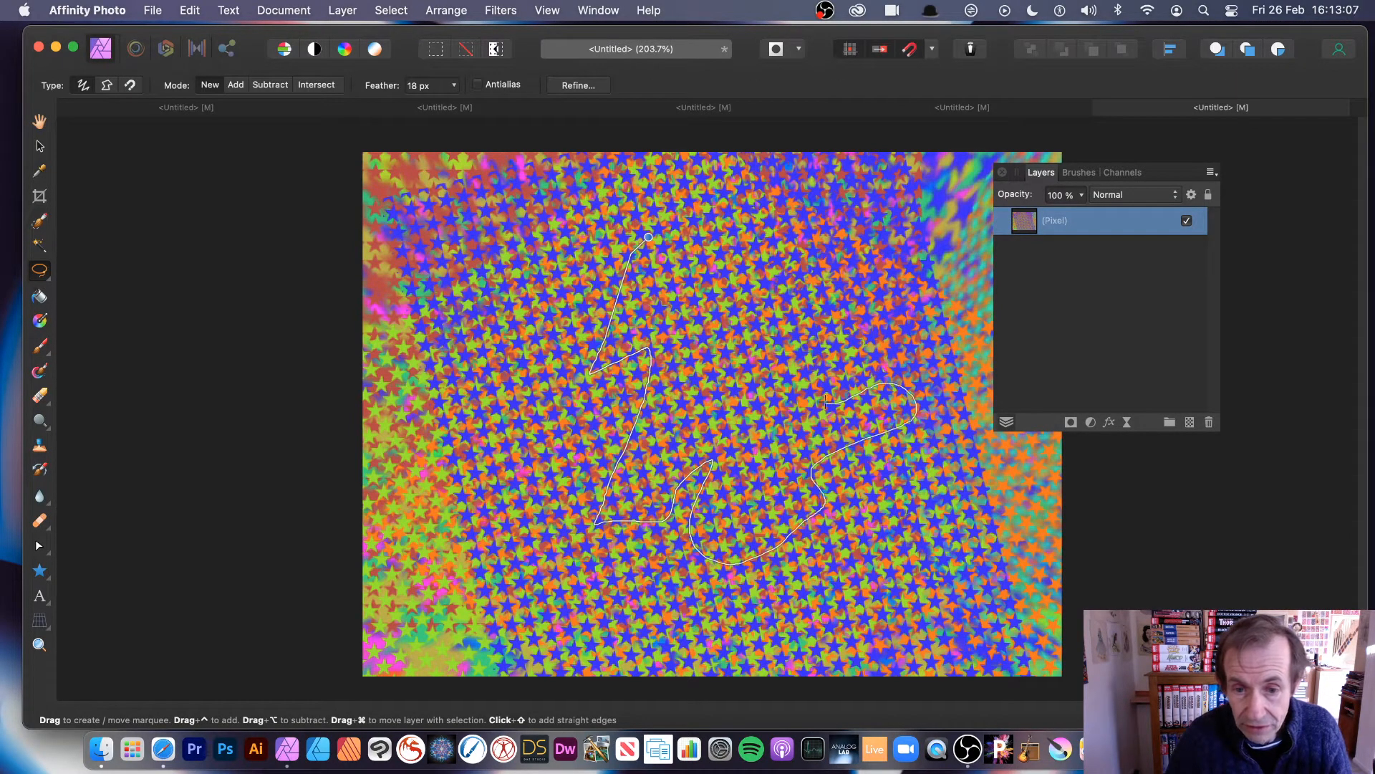
mouse_move(819, 349)
left_mouse_down()
mouse_move(775, 351)
mouse_move(740, 403)
mouse_move(824, 239)
mouse_move(750, 291)
mouse_move(782, 219)
mouse_move(705, 223)
left_mouse_up()
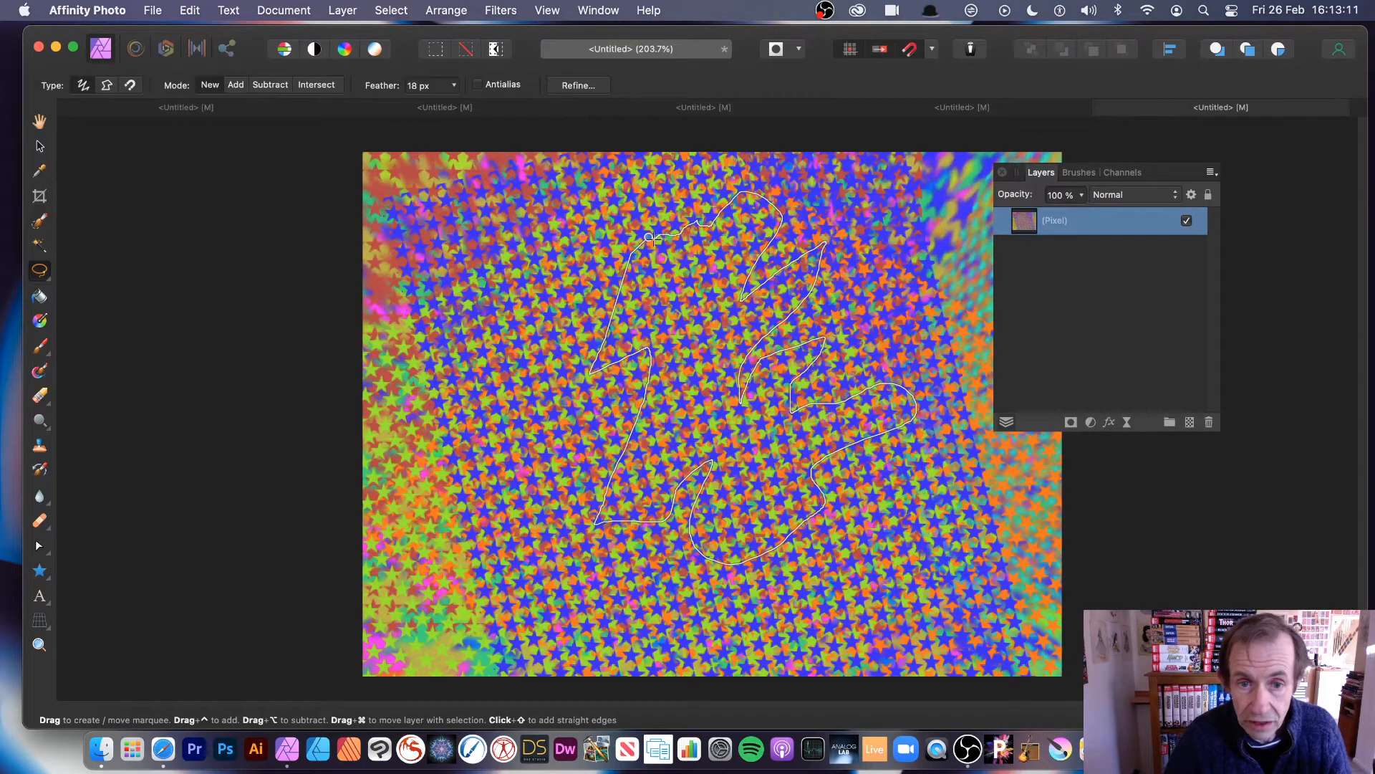
left_click_drag(649, 228, 648, 235)
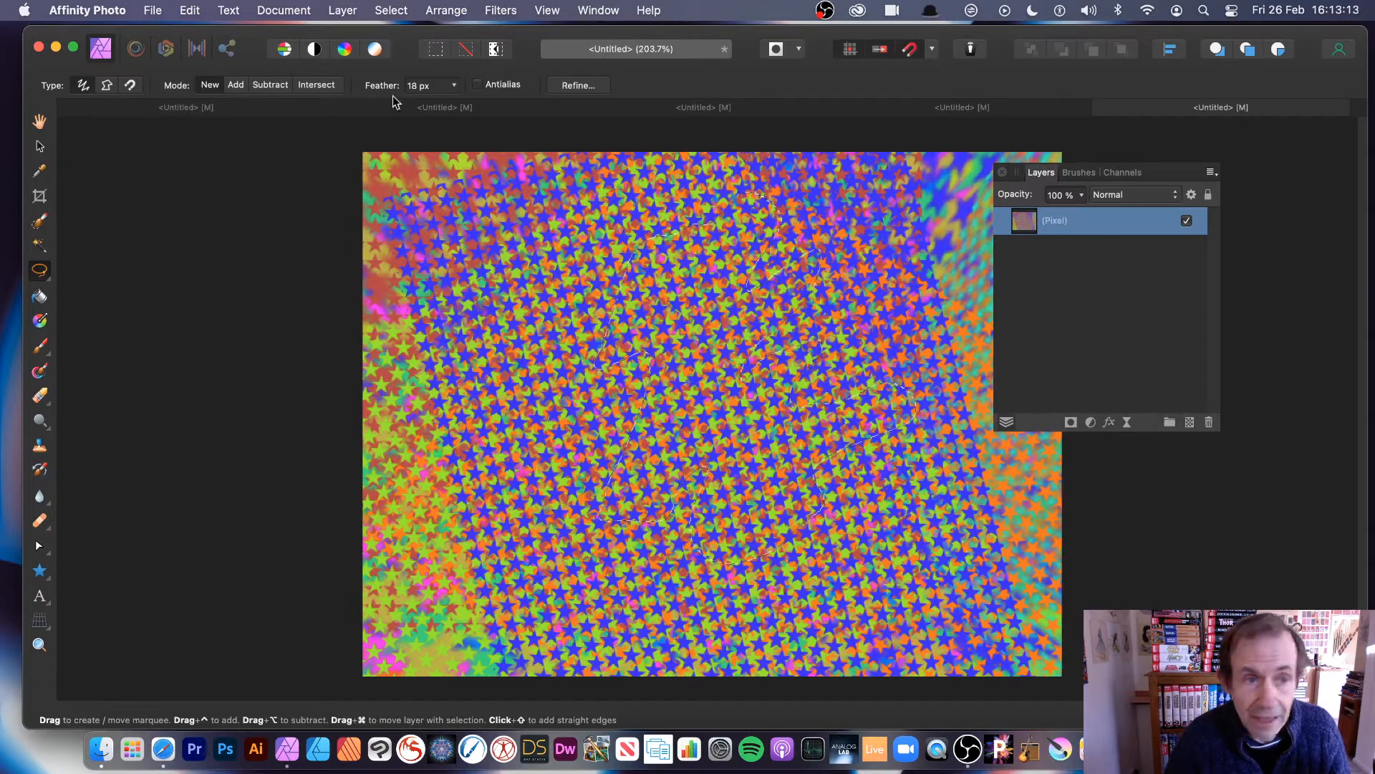
left_click(353, 11)
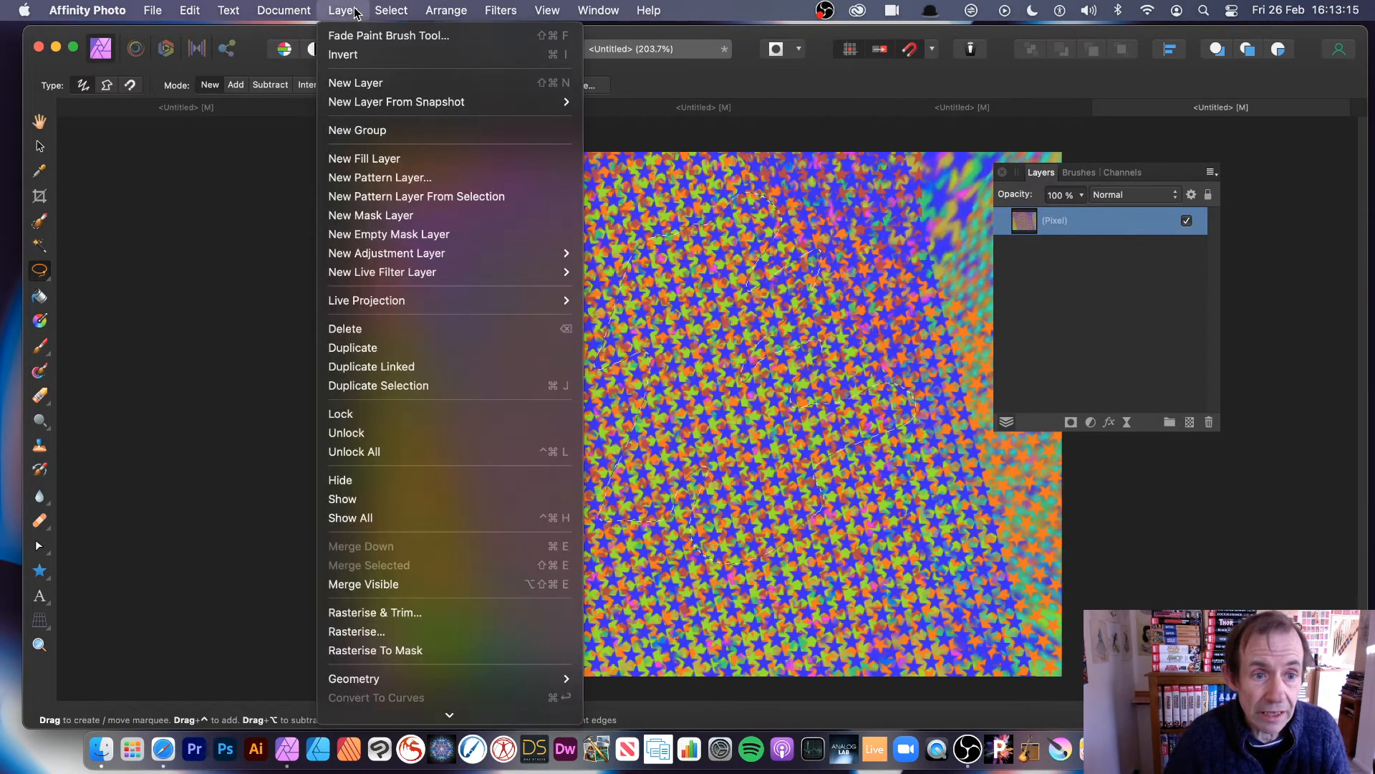
left_click(397, 197)
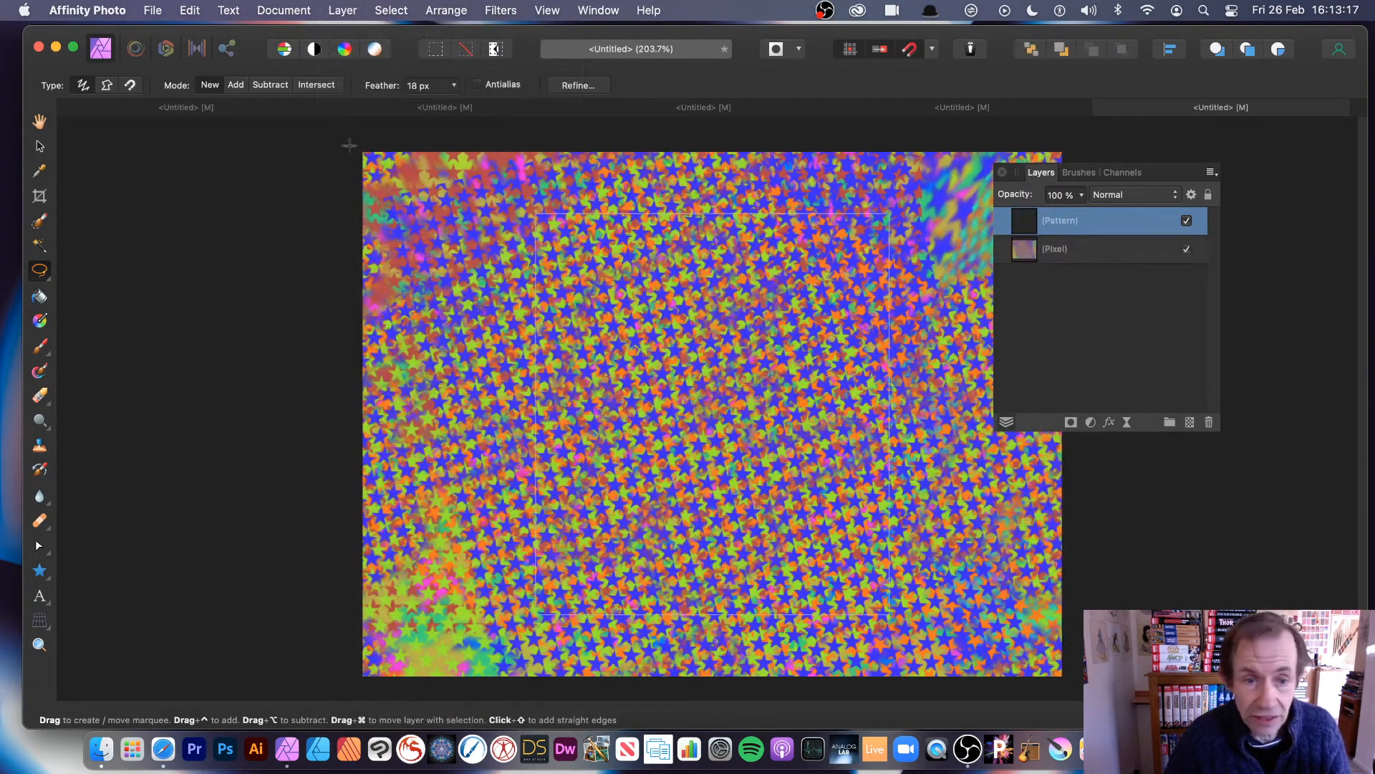
- Rescale the pattern layer unevenly and rotate it so its tiles run diagonally across the canvas
left_click(42, 147)
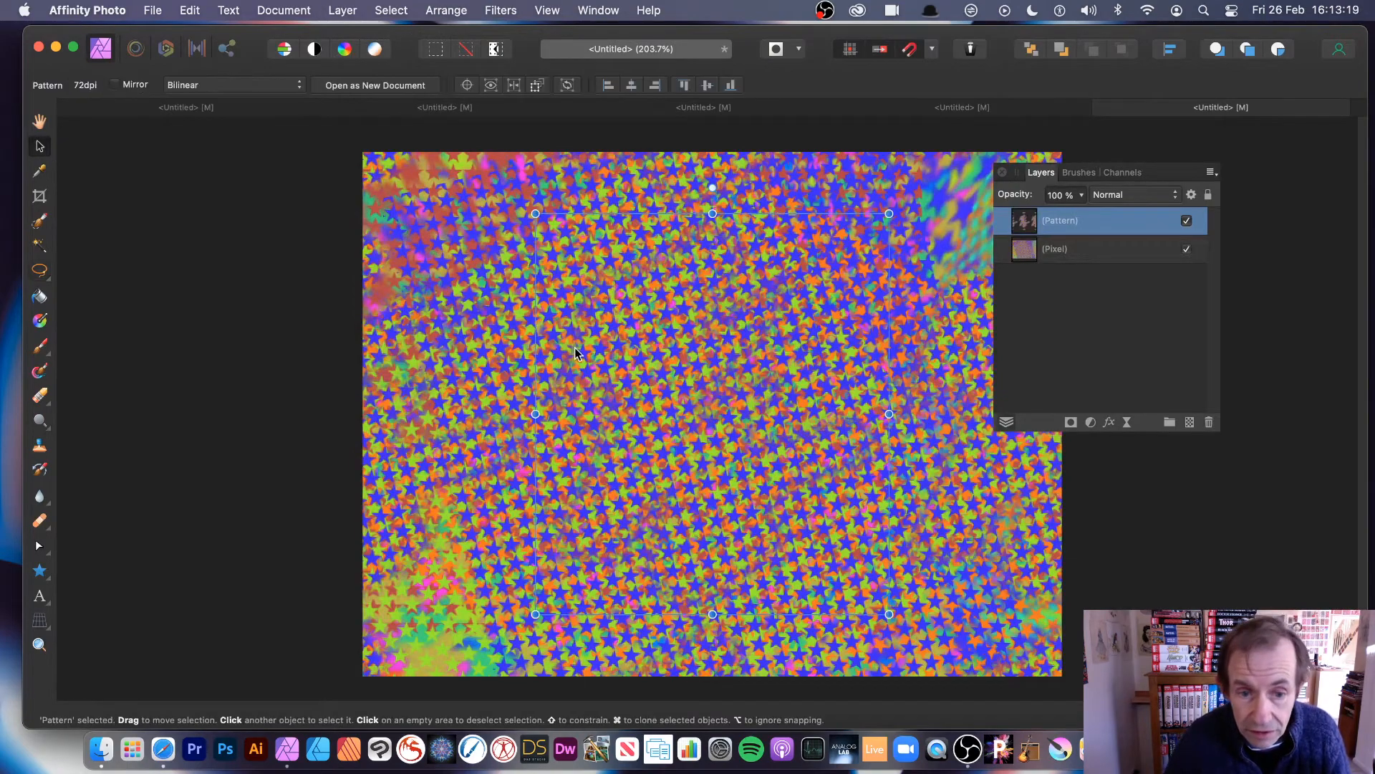
left_click_drag(530, 217, 786, 283)
left_click_drag(873, 380, 903, 208)
- Duplicate the rotated pattern layer and move the copy left and slightly down on the canvas
left_click(342, 10)
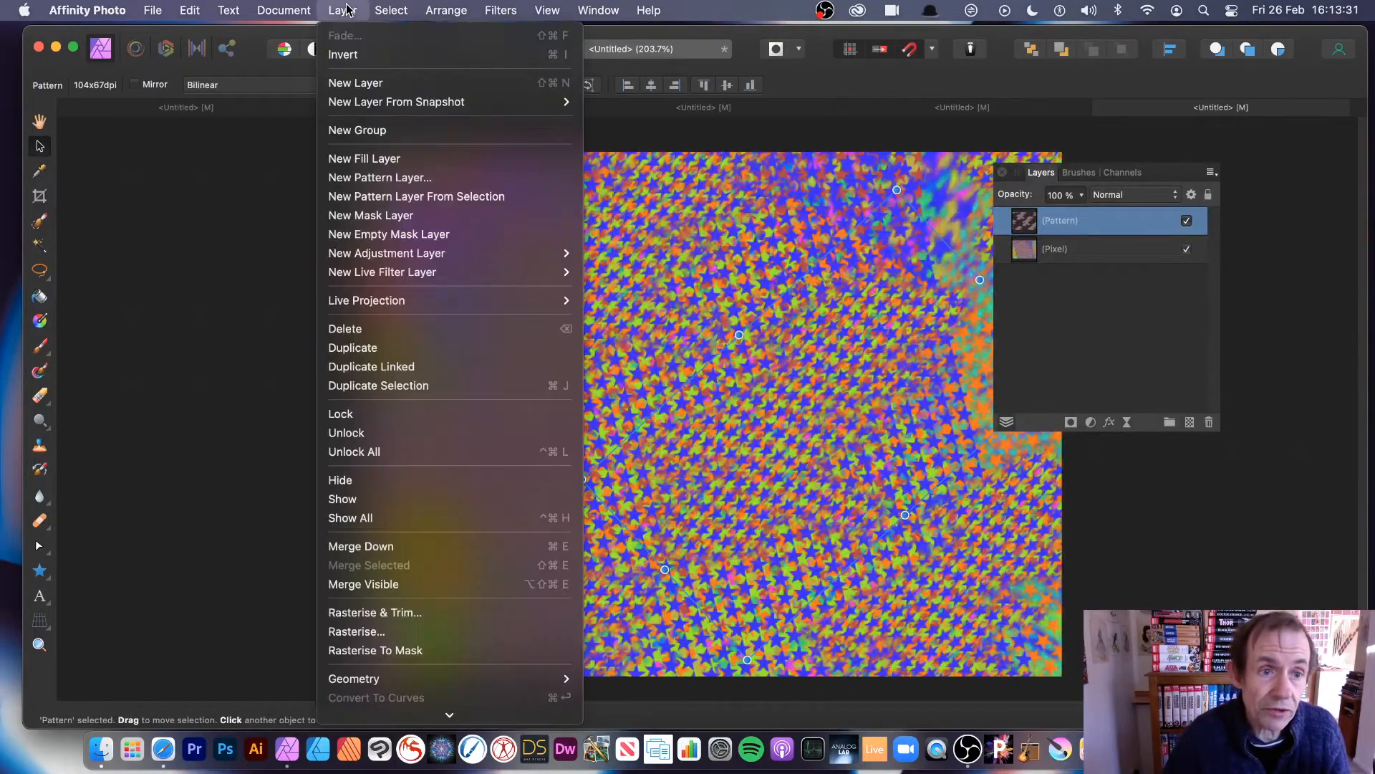
left_click(455, 352)
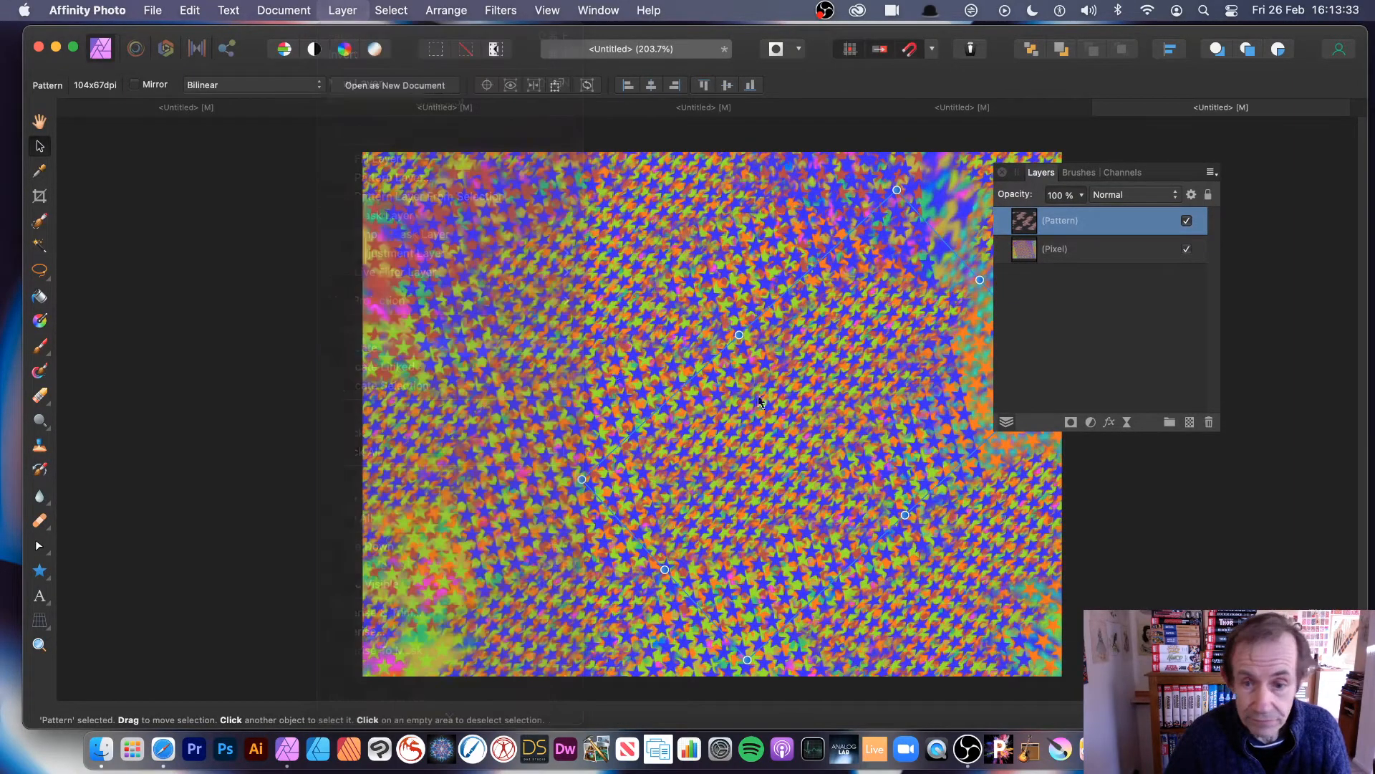
left_click_drag(762, 368, 515, 426)
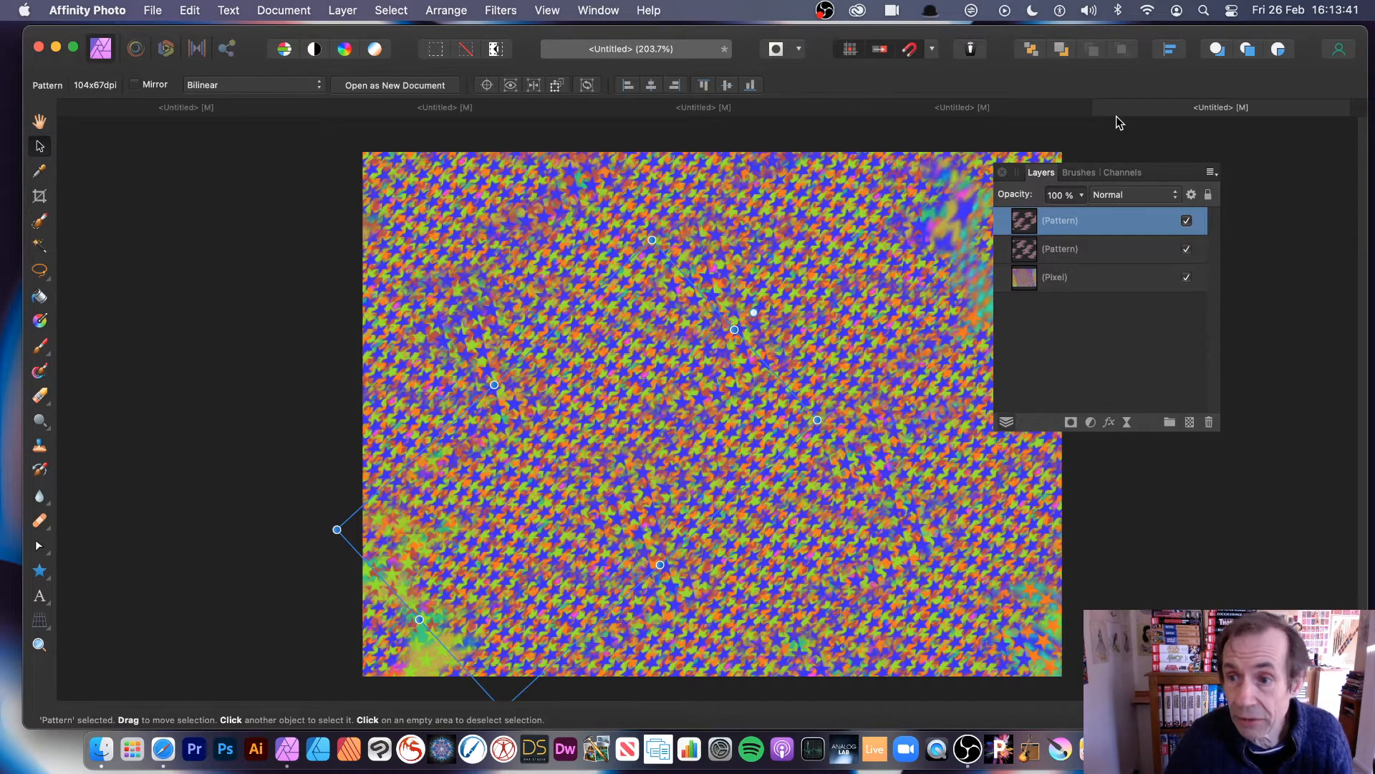
- Merge the visible pattern and pixel layers into a new pixel layer at the top of the layer stack
left_click(1079, 173)
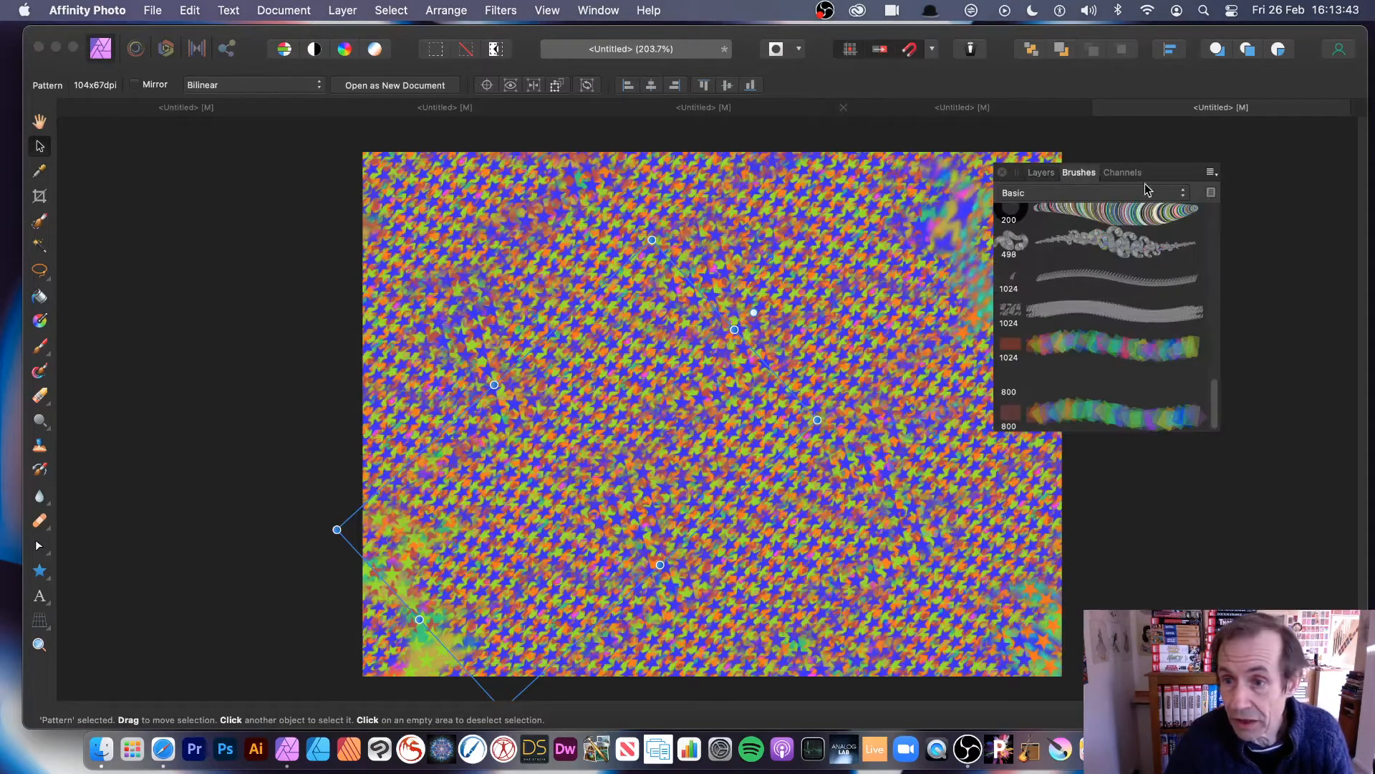
left_click(341, 10)
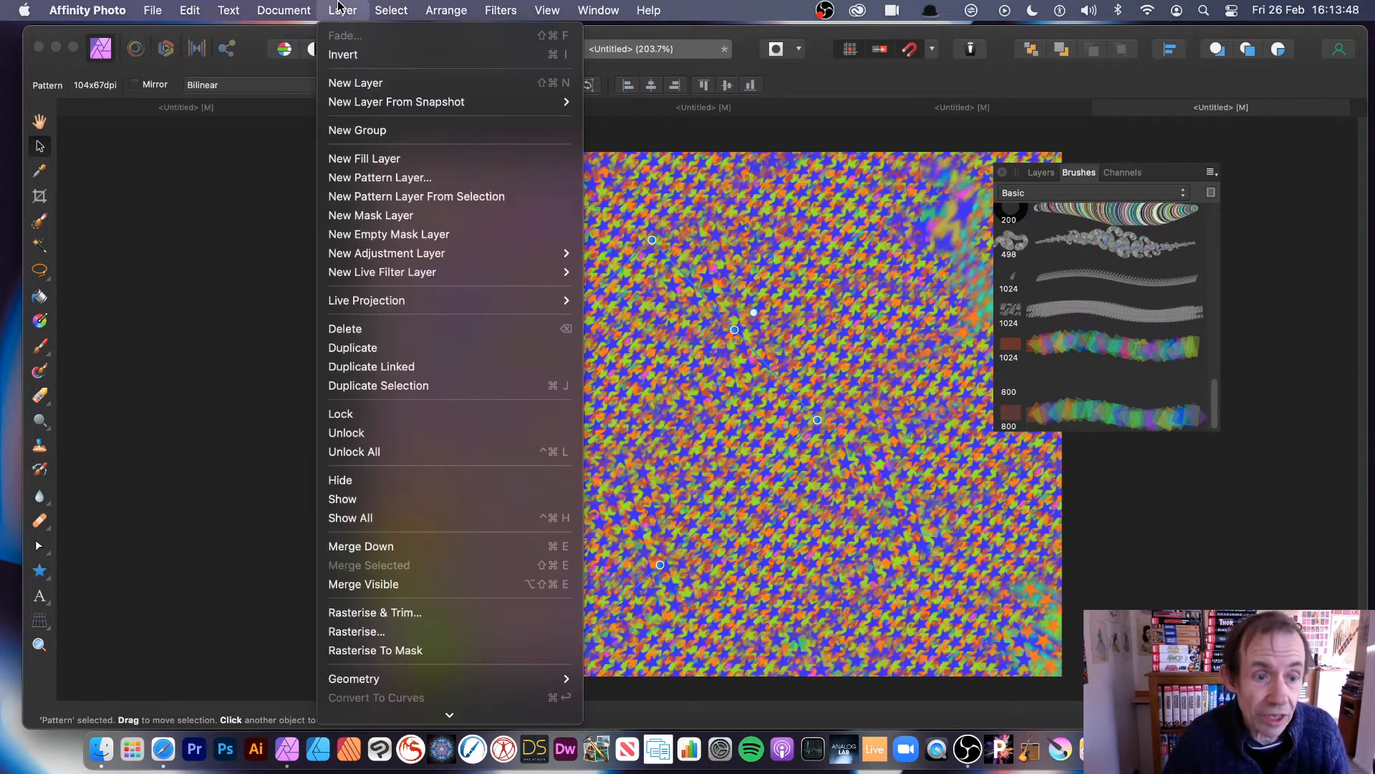
left_click(426, 585)
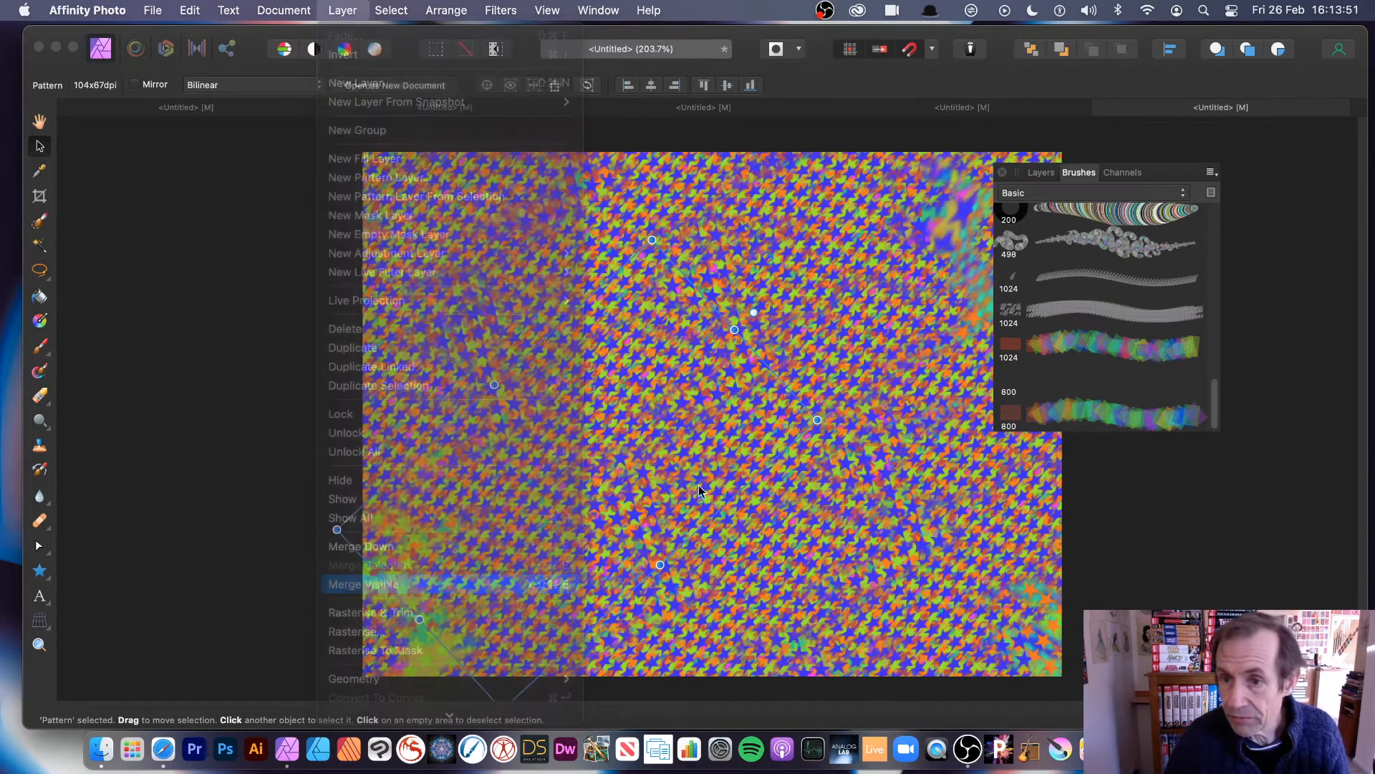
left_click(1041, 174)
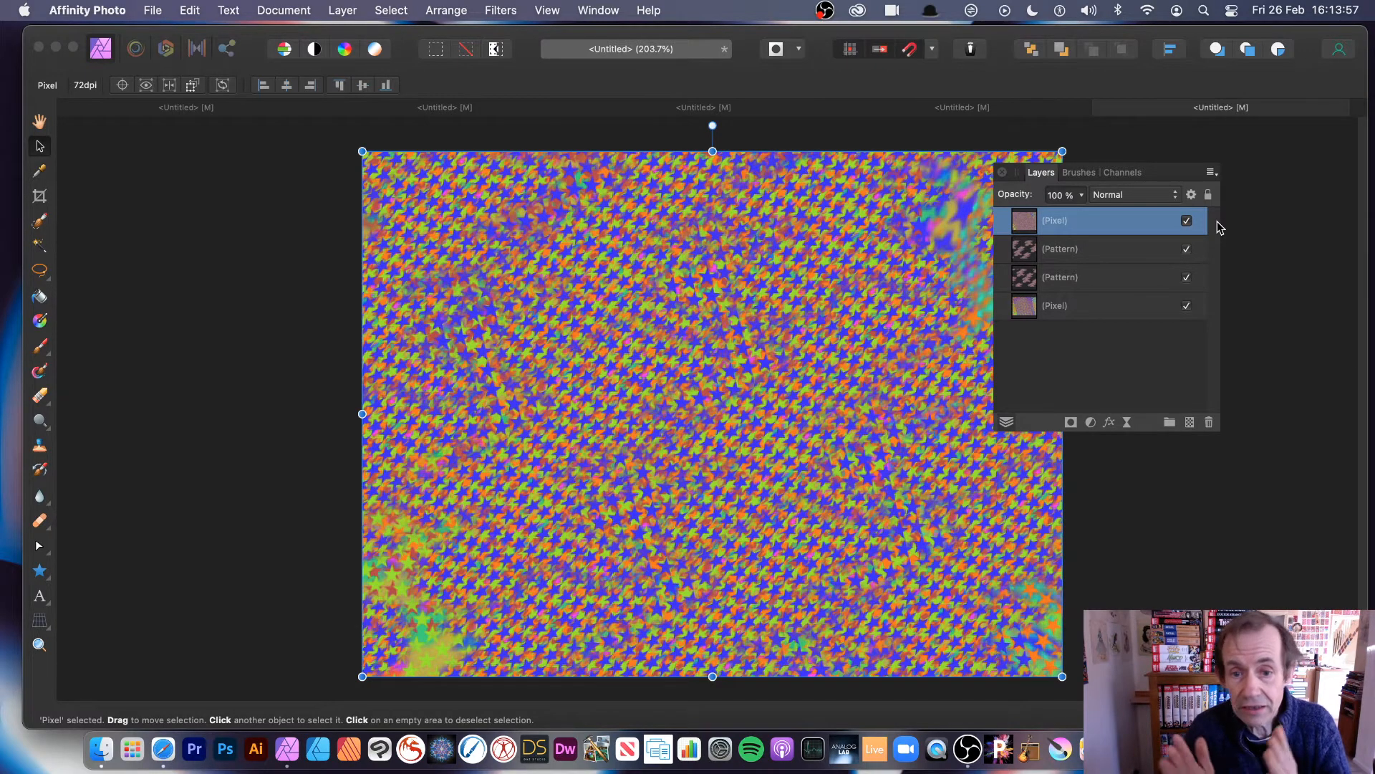
- Create a new brush from the merged star pattern layer in the Basic brush category, using New Brush From Selection
left_click(1211, 172)
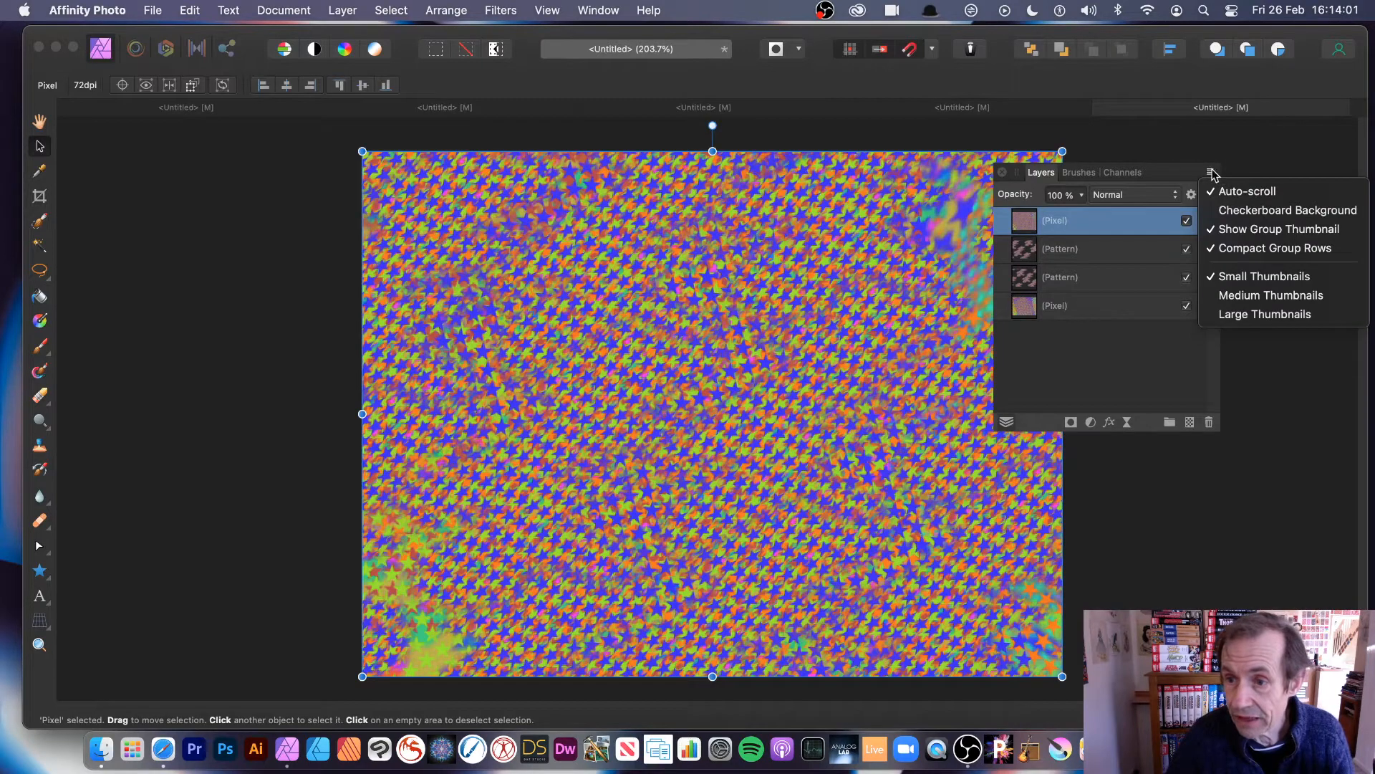
left_click(1129, 177)
left_click(1079, 173)
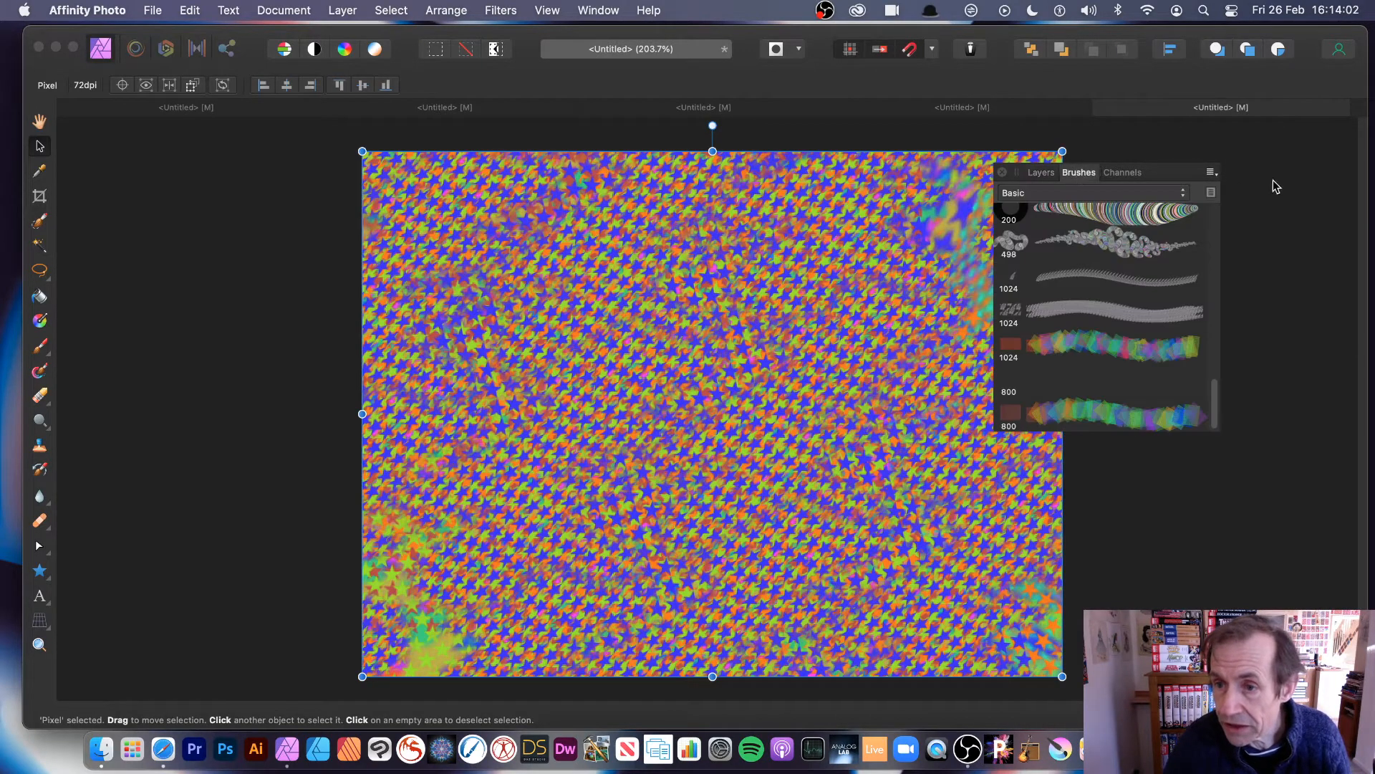
left_click(1212, 174)
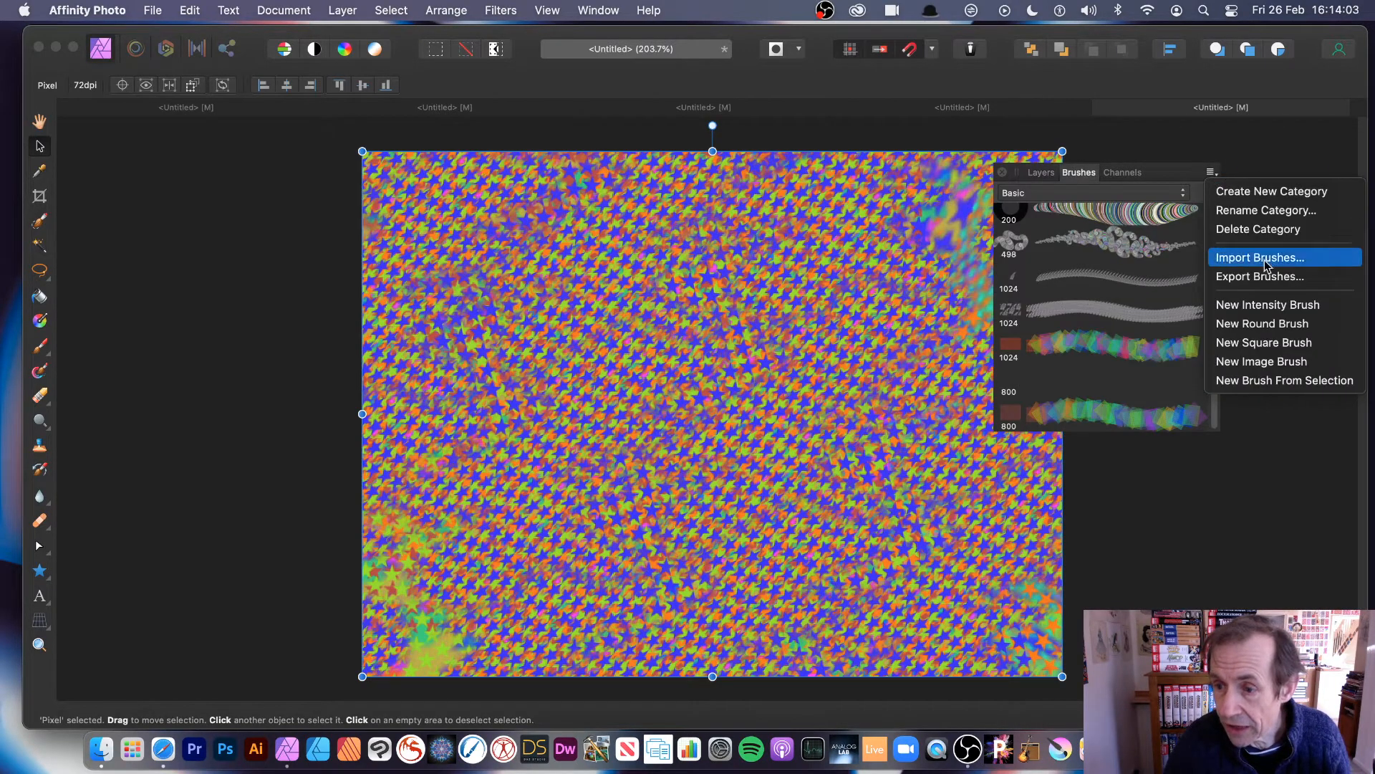
left_click(1263, 380)
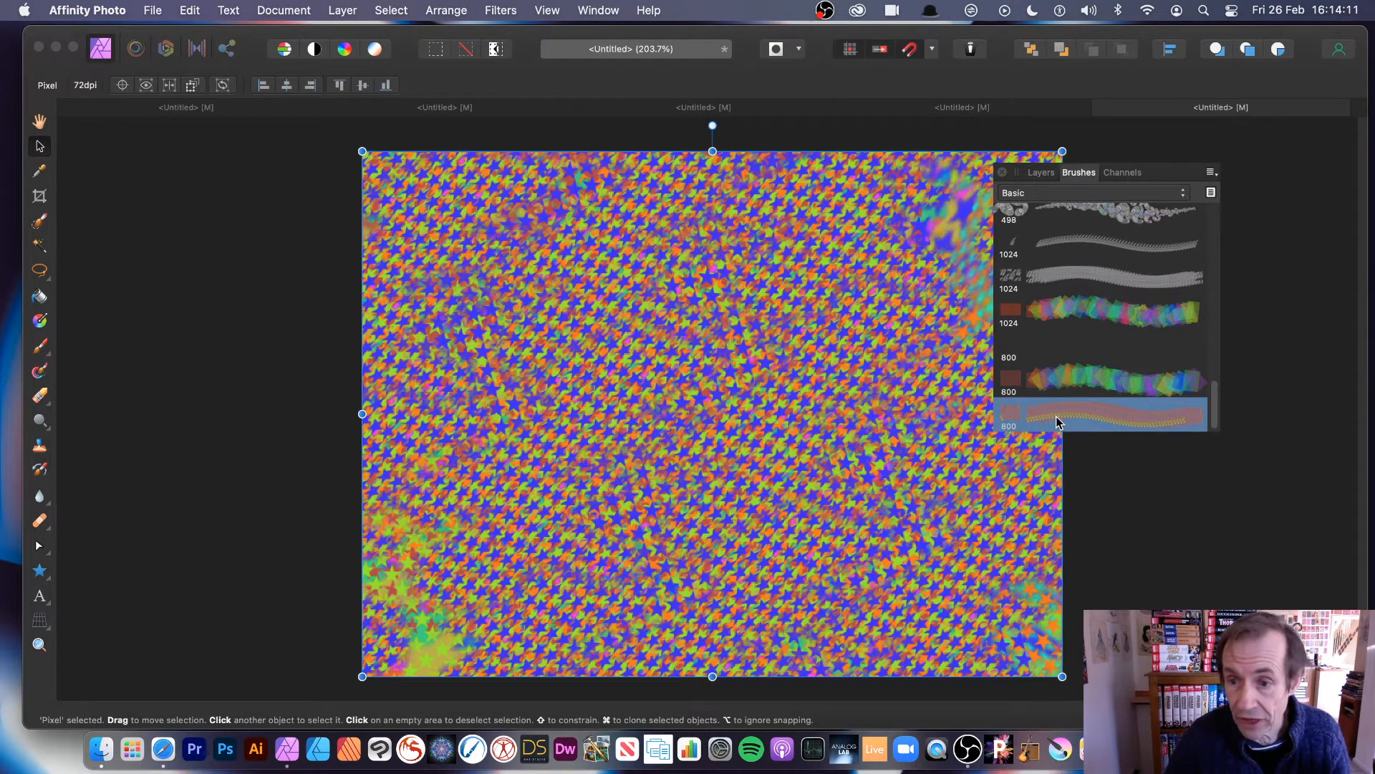
- Paint across the canvas with the new full-pattern image brush at 800 px
left_click(40, 346)
mouse_move(721, 302)
left_mouse_down()
mouse_move(591, 301)
mouse_move(410, 375)
mouse_move(325, 306)
mouse_move(348, 313)
left_mouse_up()
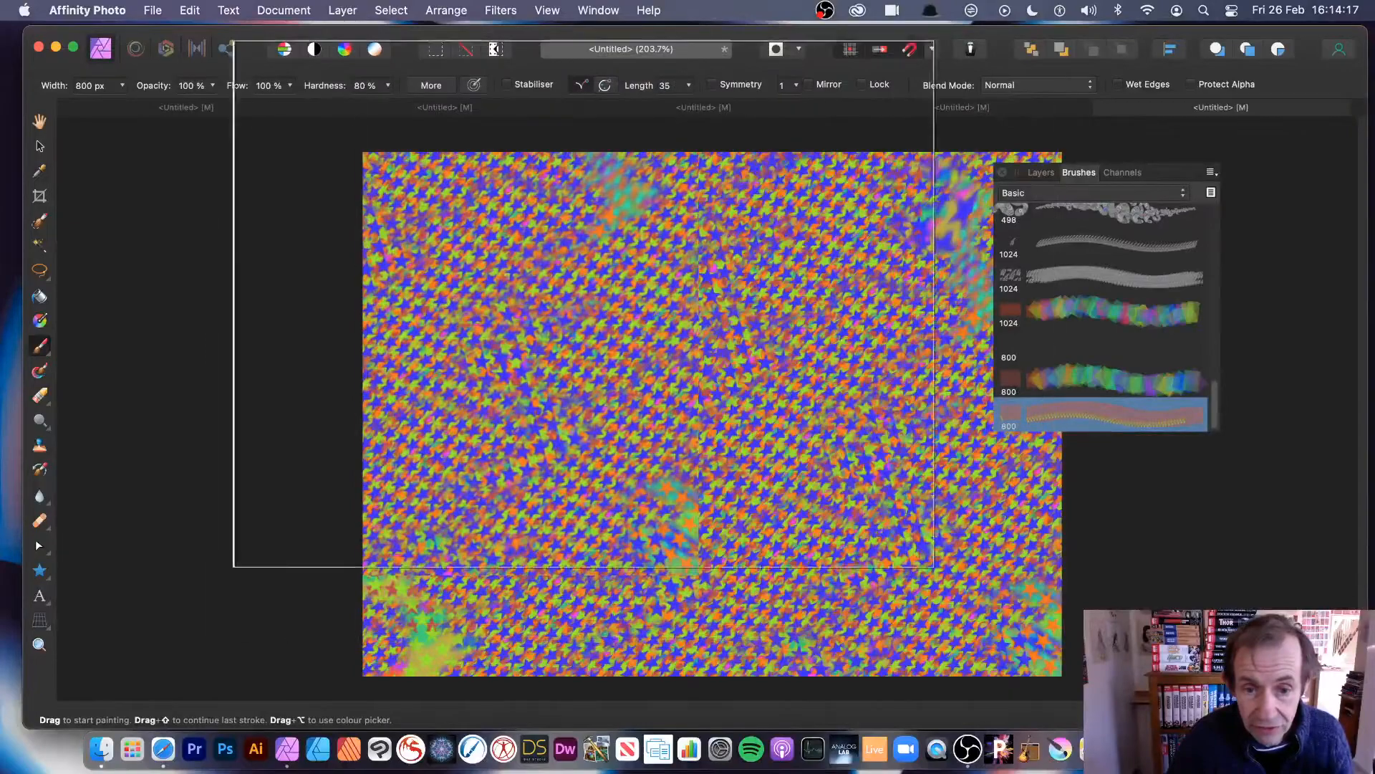
mouse_move(788, 484)
left_mouse_down()
mouse_move(642, 403)
mouse_move(442, 423)
mouse_move(463, 327)
mouse_move(685, 385)
mouse_move(528, 509)
mouse_move(787, 238)
mouse_move(715, 463)
left_mouse_up()
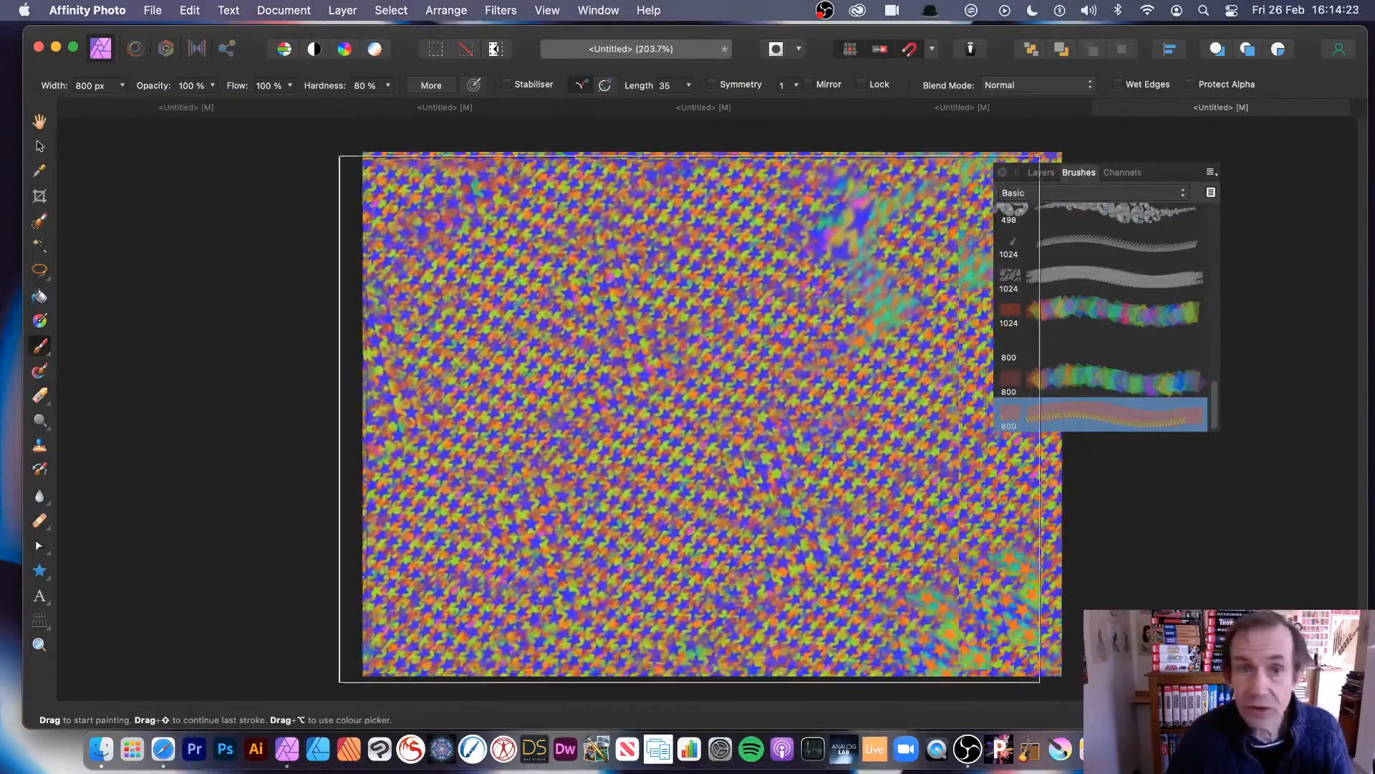
- Open the new image brush for editing and widen its spacing so the individual stamps separate
double_click(1050, 417)
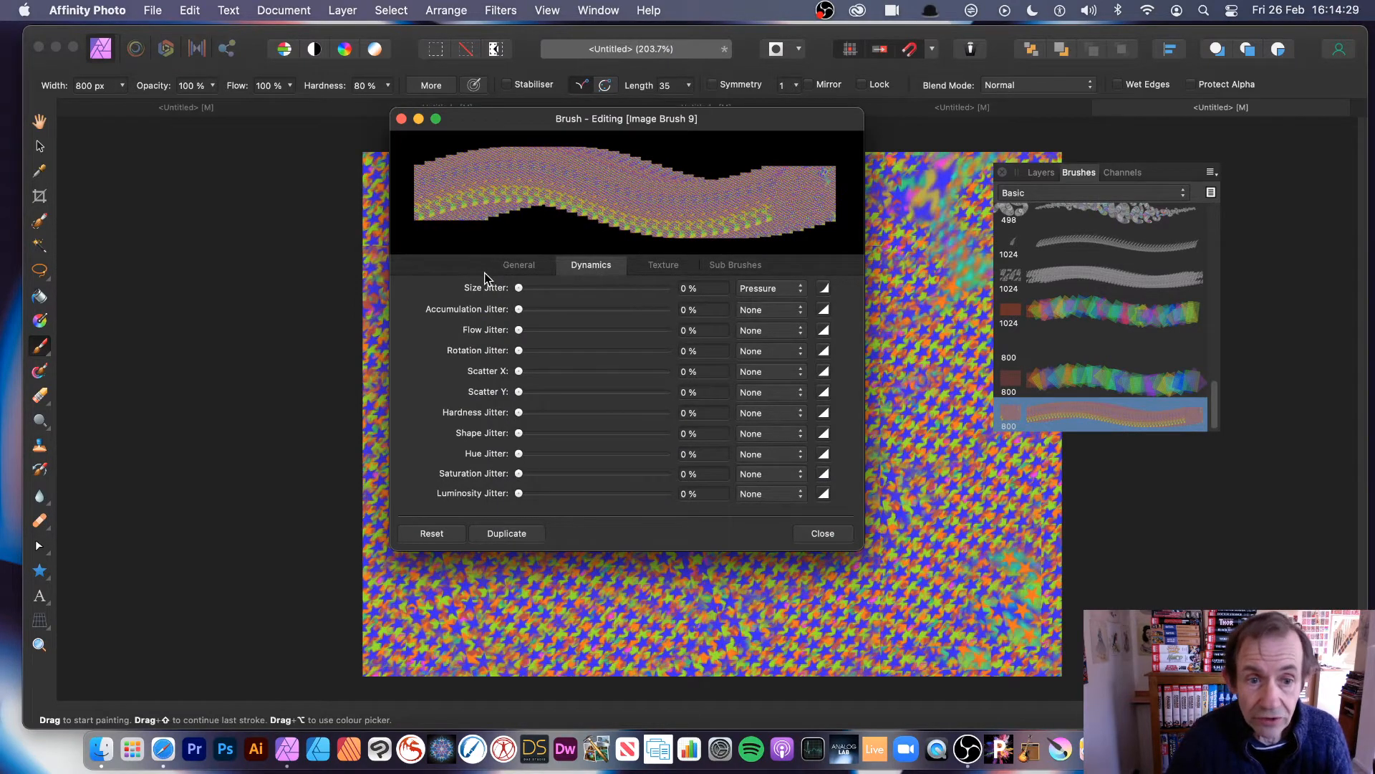
left_click(527, 265)
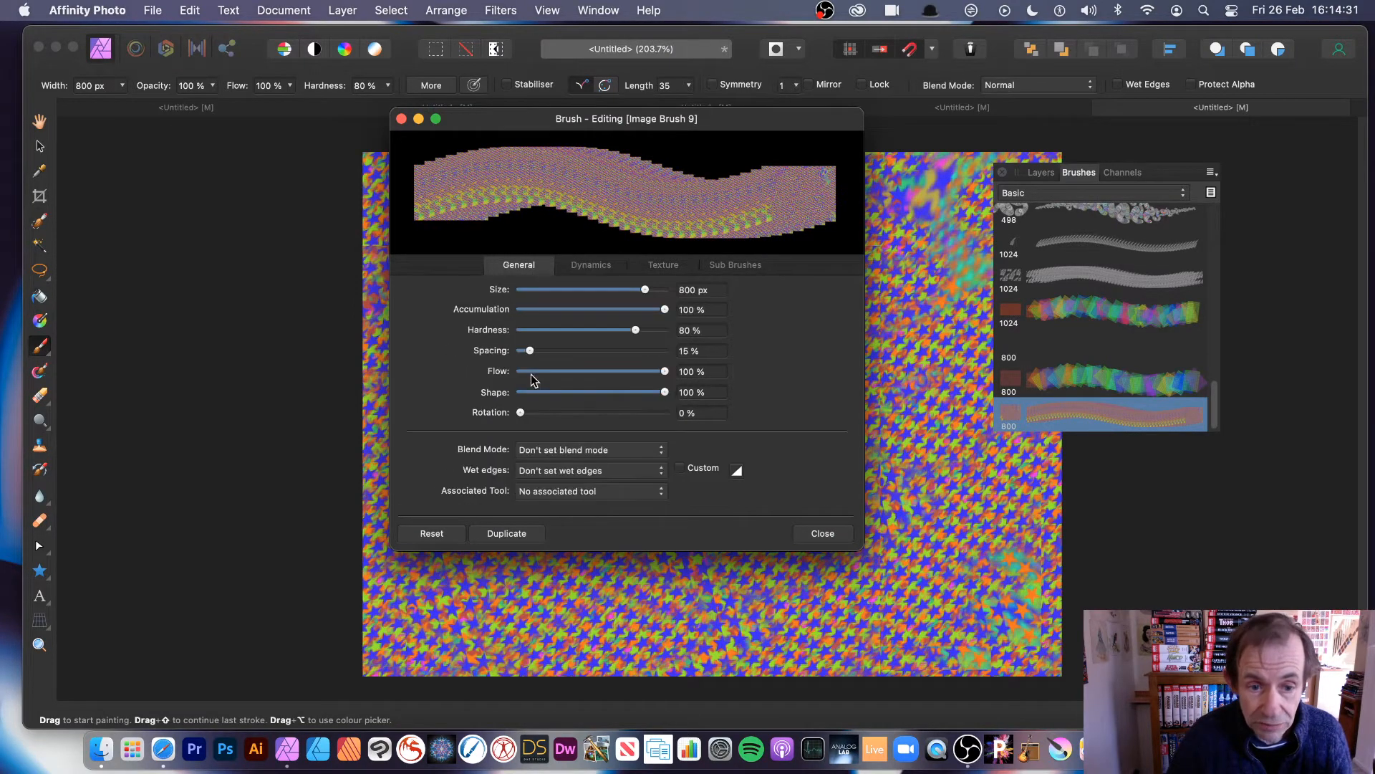
left_click_drag(530, 353, 553, 352)
- Set the brush dynamics to 88% hue jitter, 51% size jitter and 90% rotation jitter
left_click(591, 266)
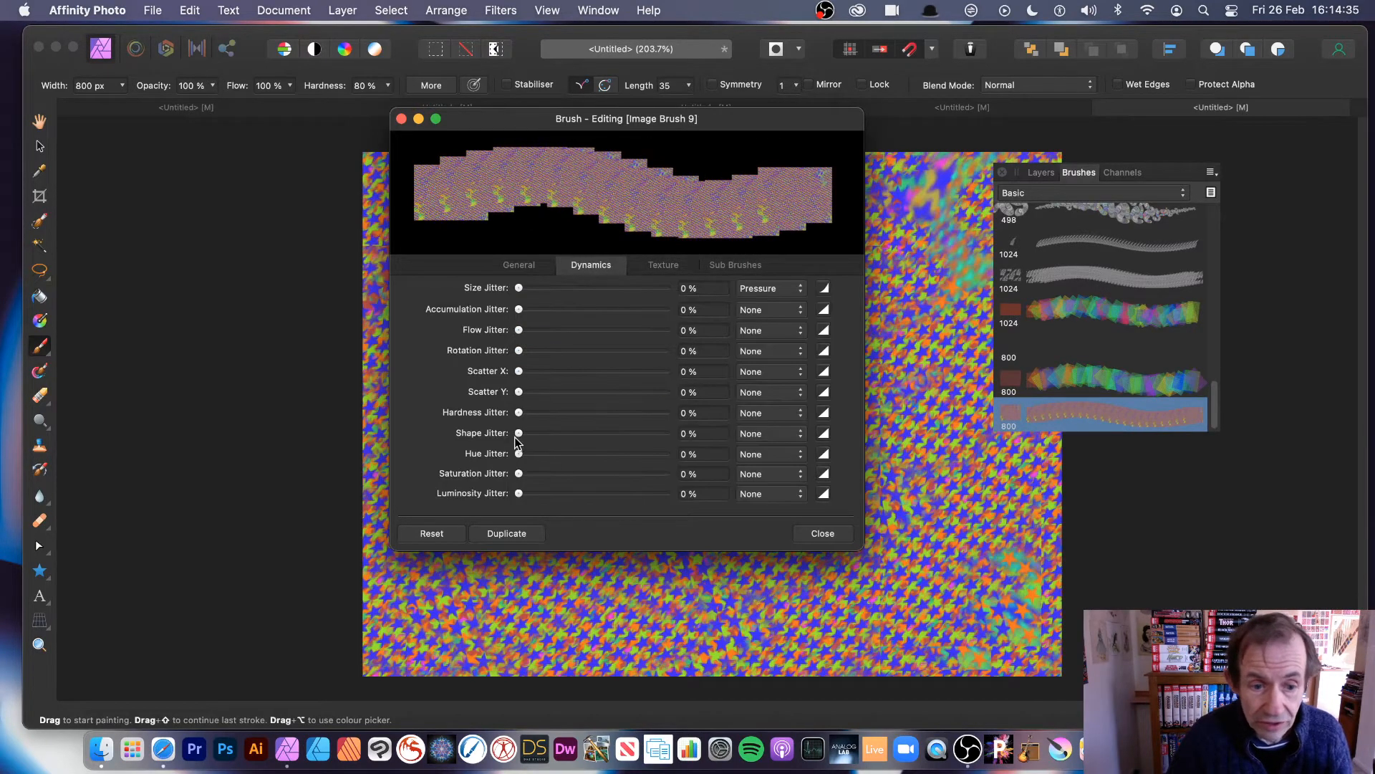
mouse_move(519, 454)
left_mouse_down()
mouse_move(660, 454)
mouse_move(647, 454)
left_mouse_up()
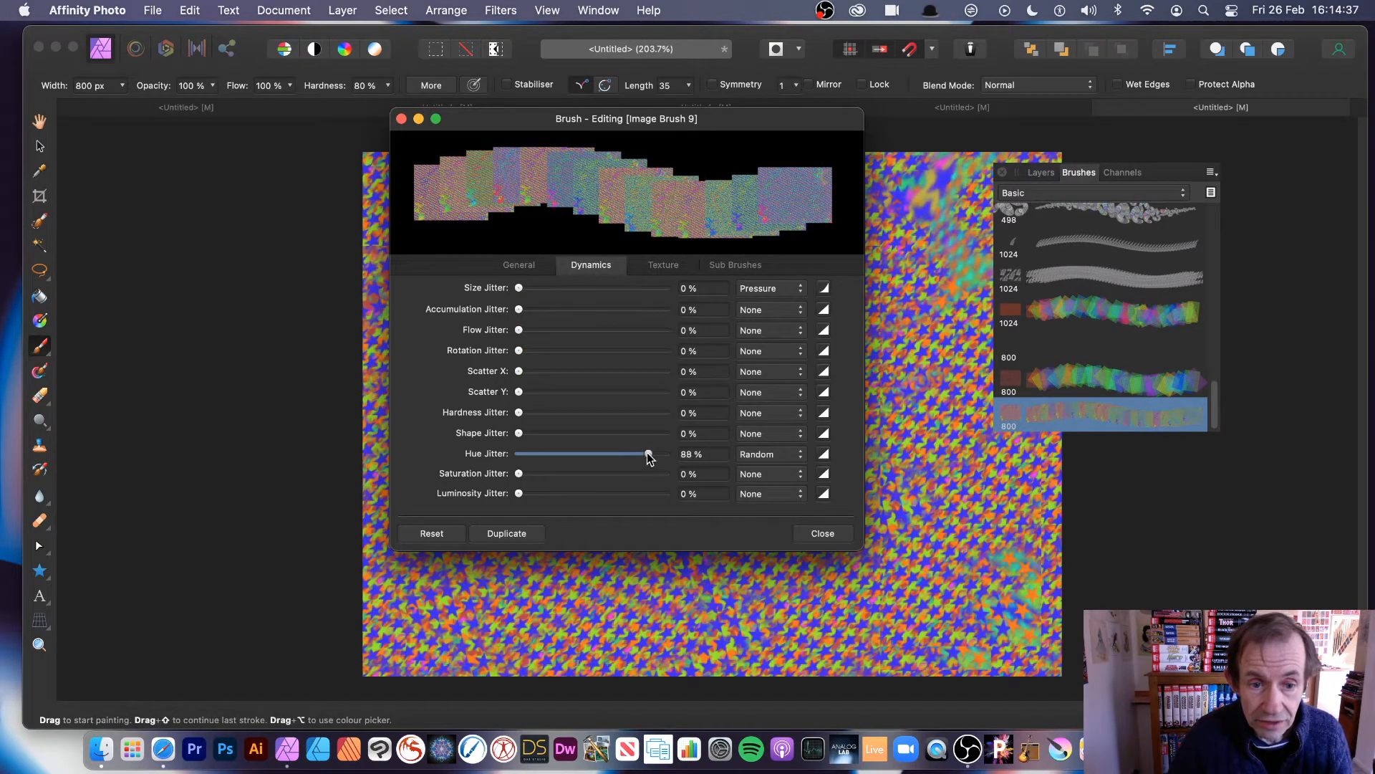
left_click_drag(521, 288, 594, 288)
left_click_drag(519, 351, 651, 360)
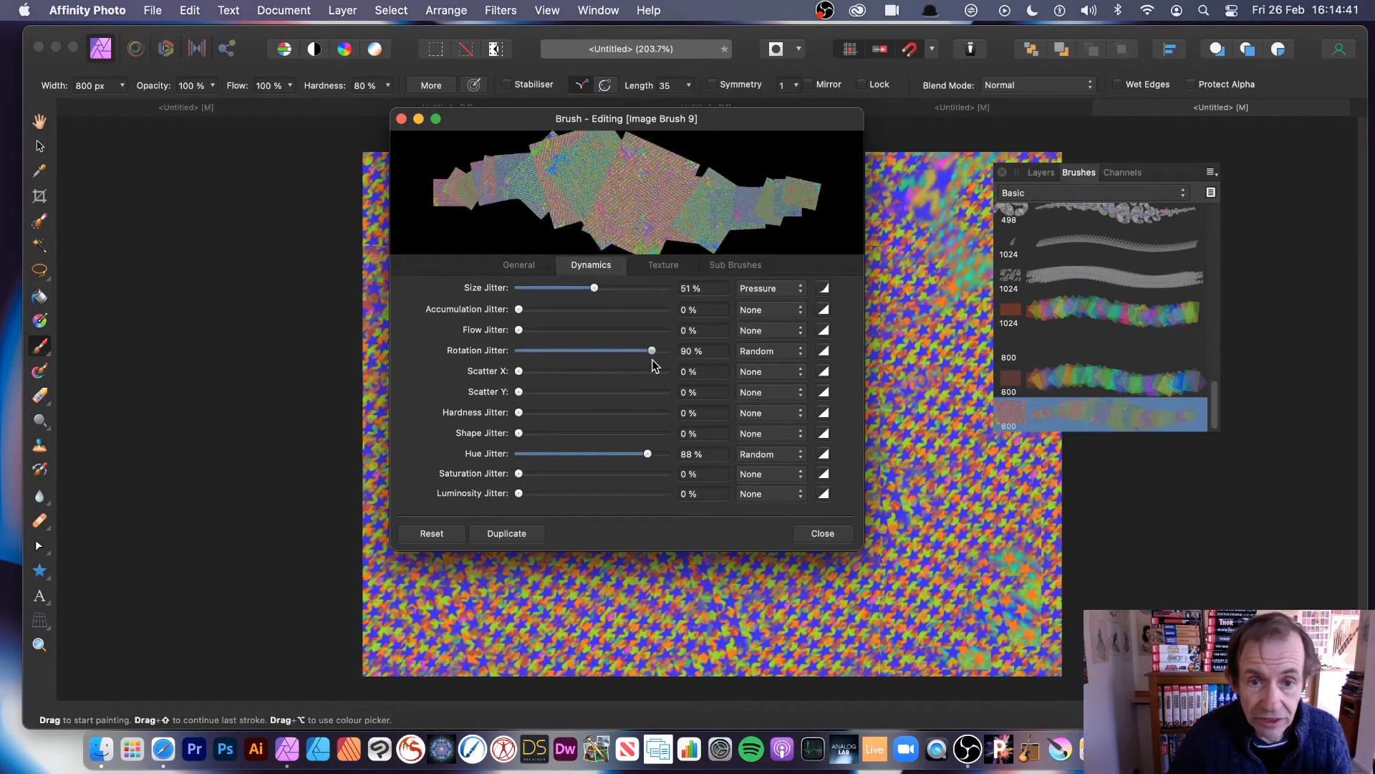
left_click(824, 533)
- Paint over the canvas with the jittered brush at 800 px, and add overlapping patches in varied colours and angles at 380 px width
mouse_move(790, 420)
left_mouse_down()
mouse_move(749, 383)
mouse_move(745, 509)
mouse_move(472, 523)
mouse_move(799, 378)
left_mouse_up()
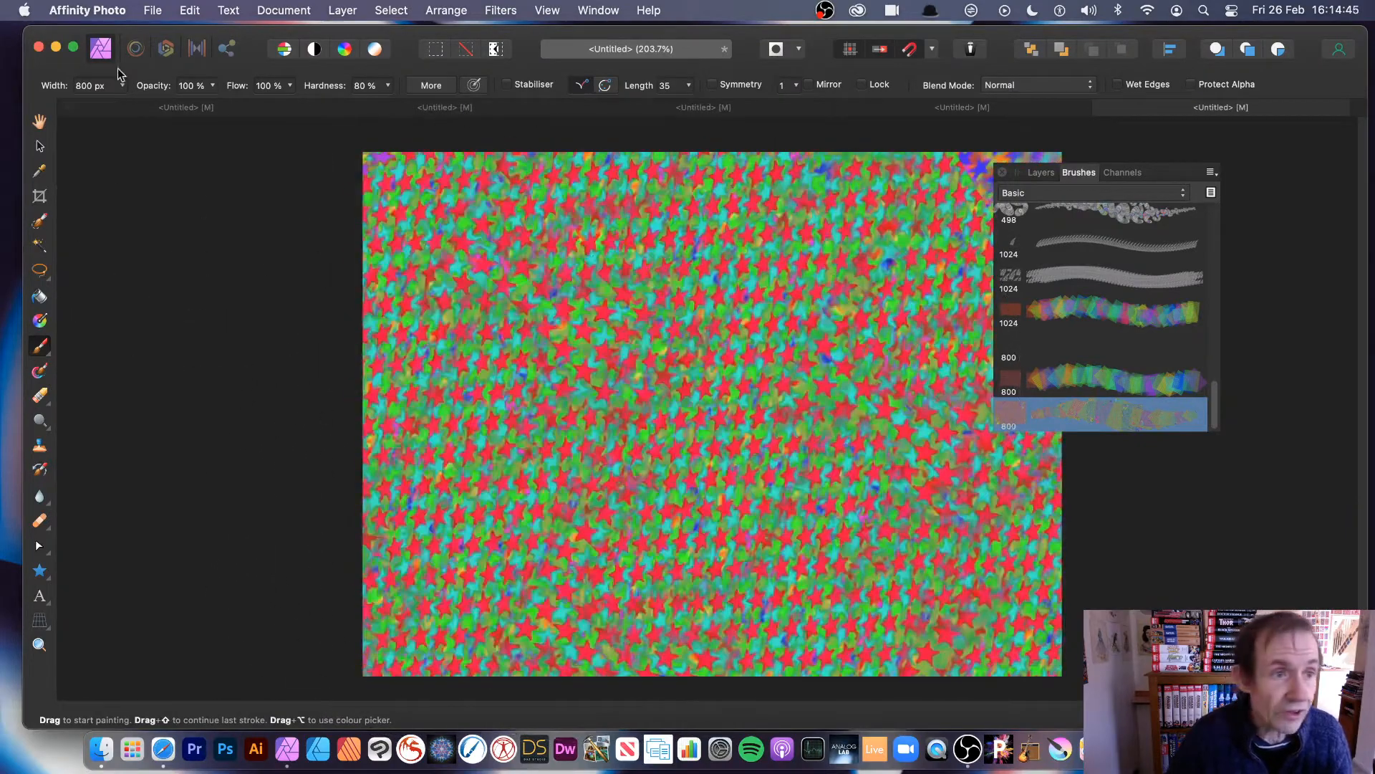
left_click(122, 85)
left_click_drag(134, 107, 120, 106)
mouse_move(642, 308)
left_mouse_down()
mouse_move(634, 370)
mouse_move(799, 506)
mouse_move(844, 507)
mouse_move(805, 333)
mouse_move(405, 383)
mouse_move(530, 539)
mouse_move(902, 617)
mouse_move(888, 484)
left_mouse_up()
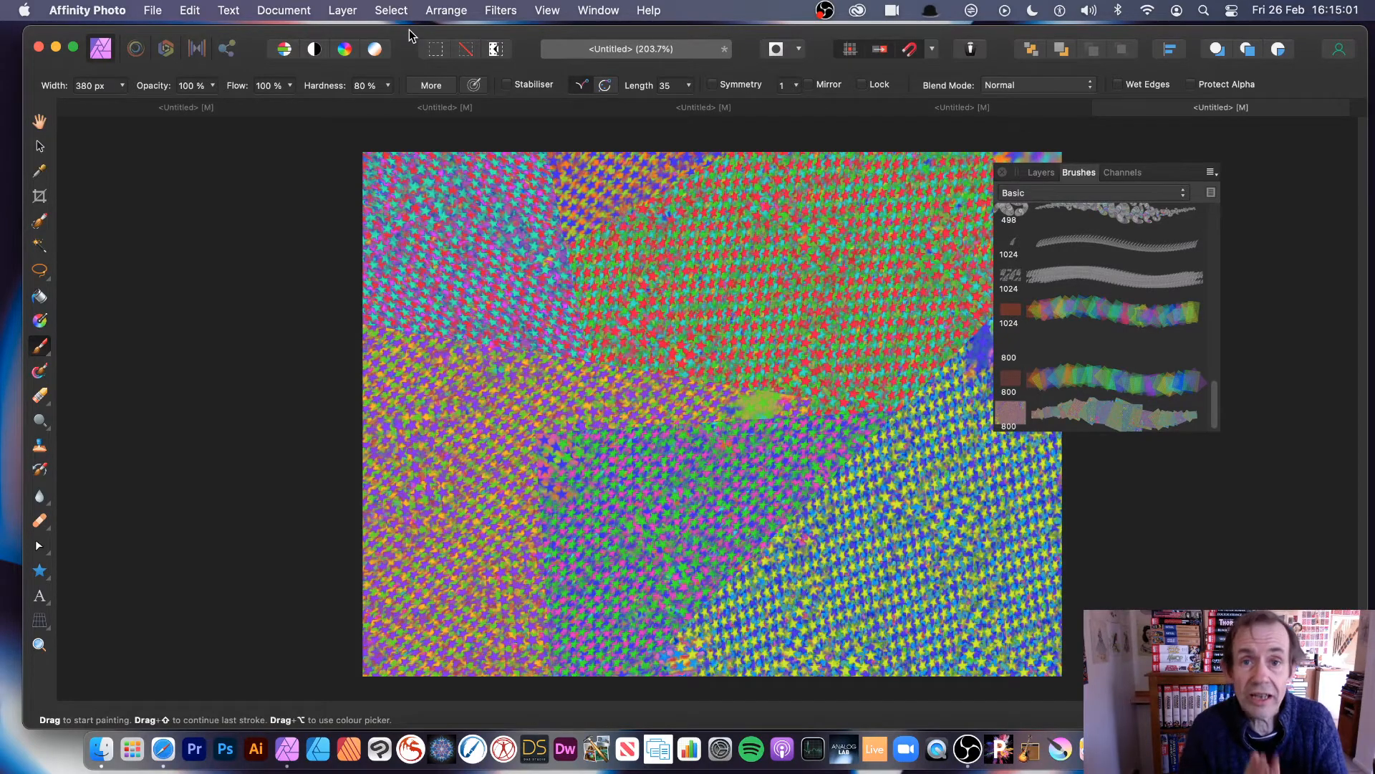
mouse_move(734, 50)
left_mouse_down()
mouse_move(707, 244)
mouse_move(655, 279)
left_mouse_up()
left_click(655, 279)
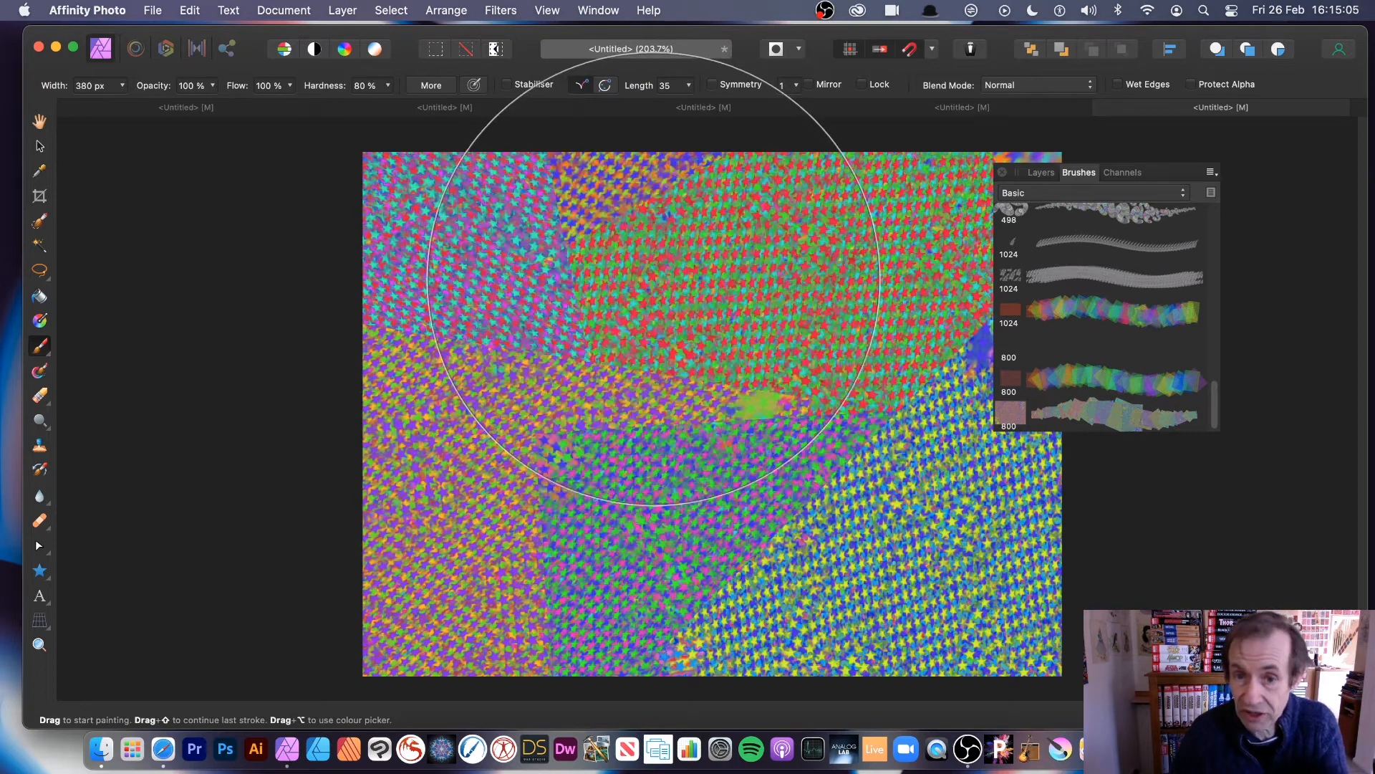